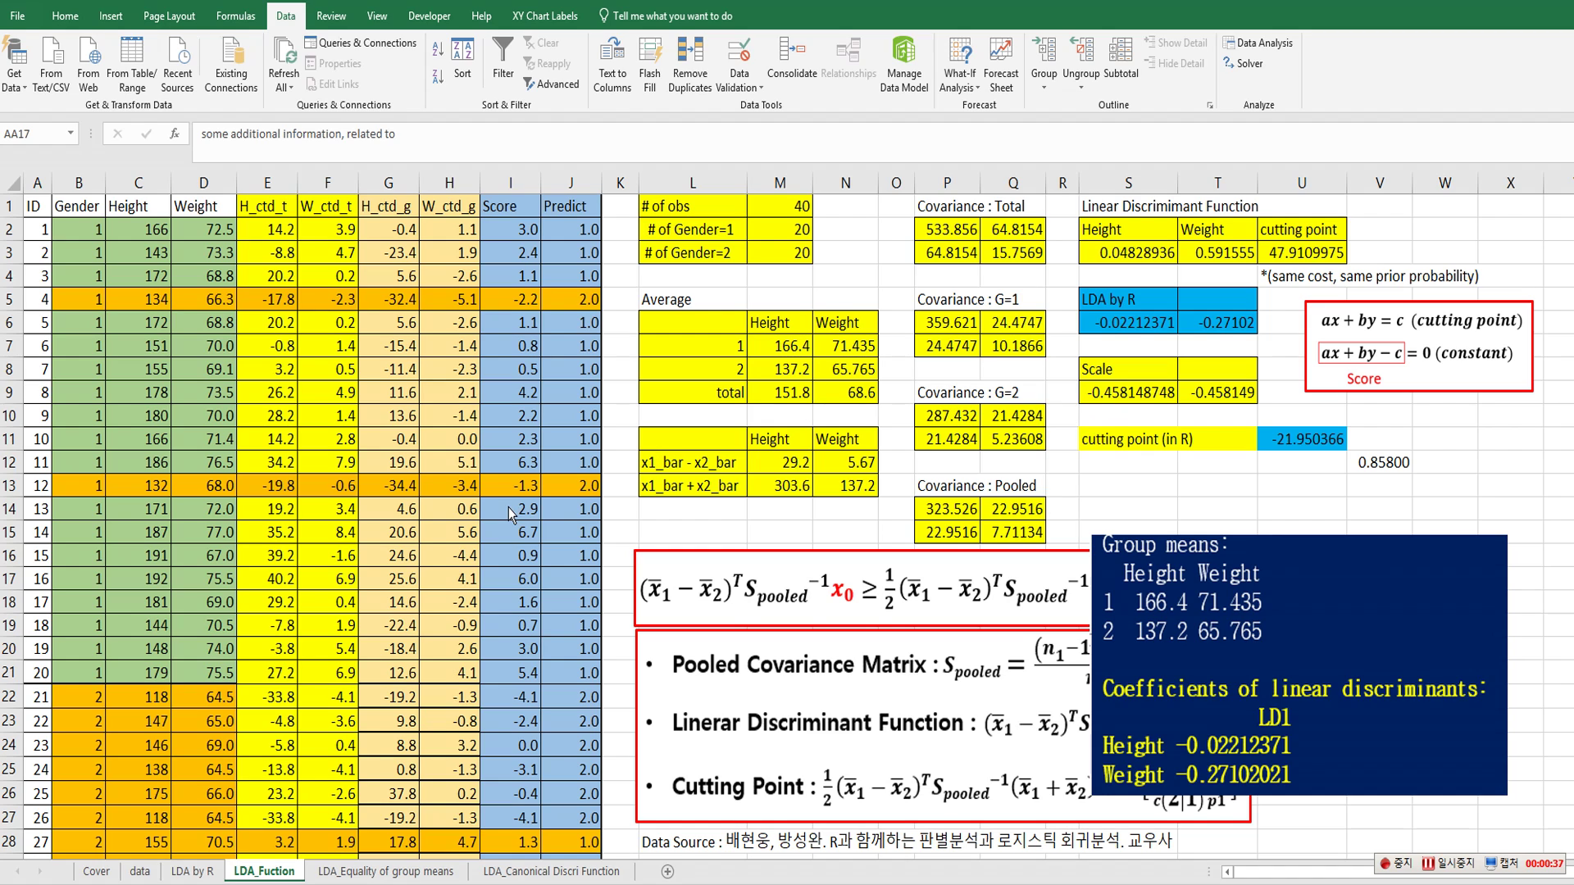
left_click(369, 873)
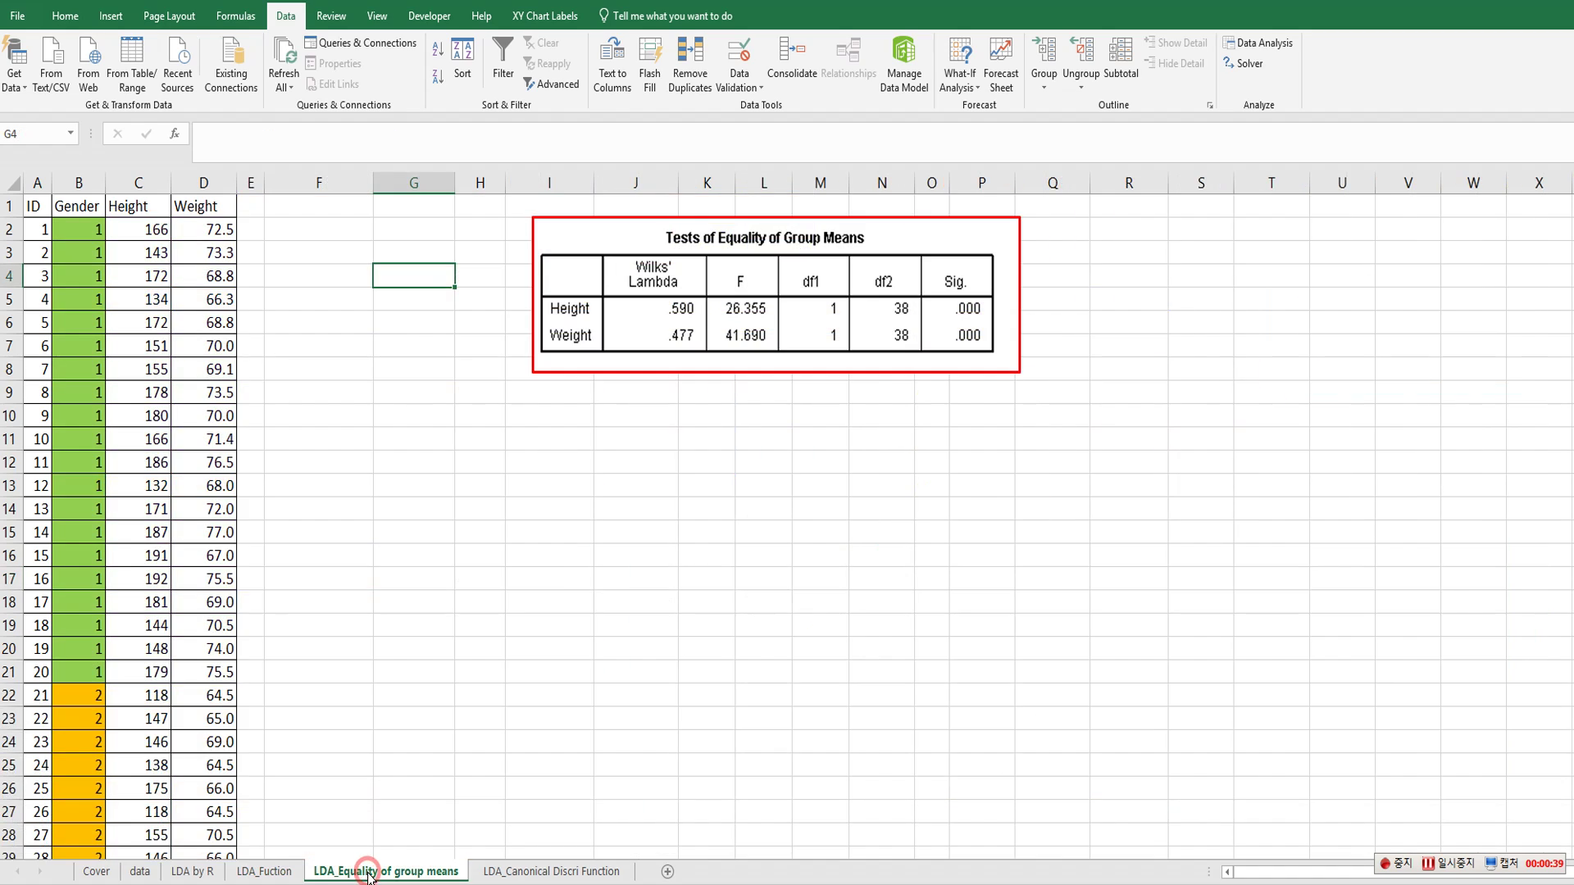
left_click_drag(731, 315, 739, 314)
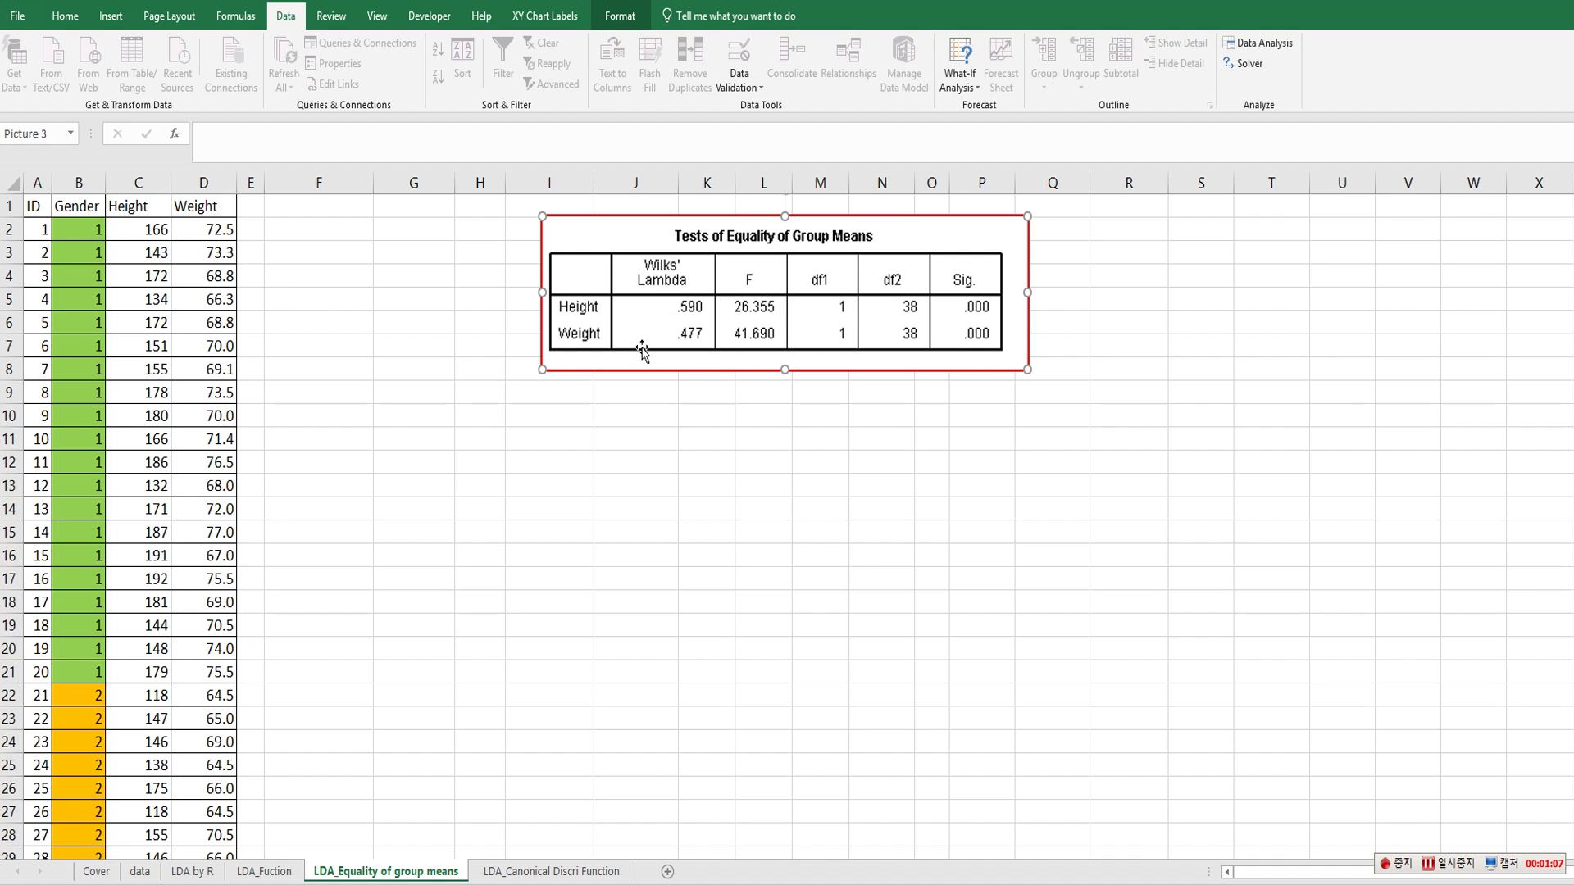
left_click(348, 228)
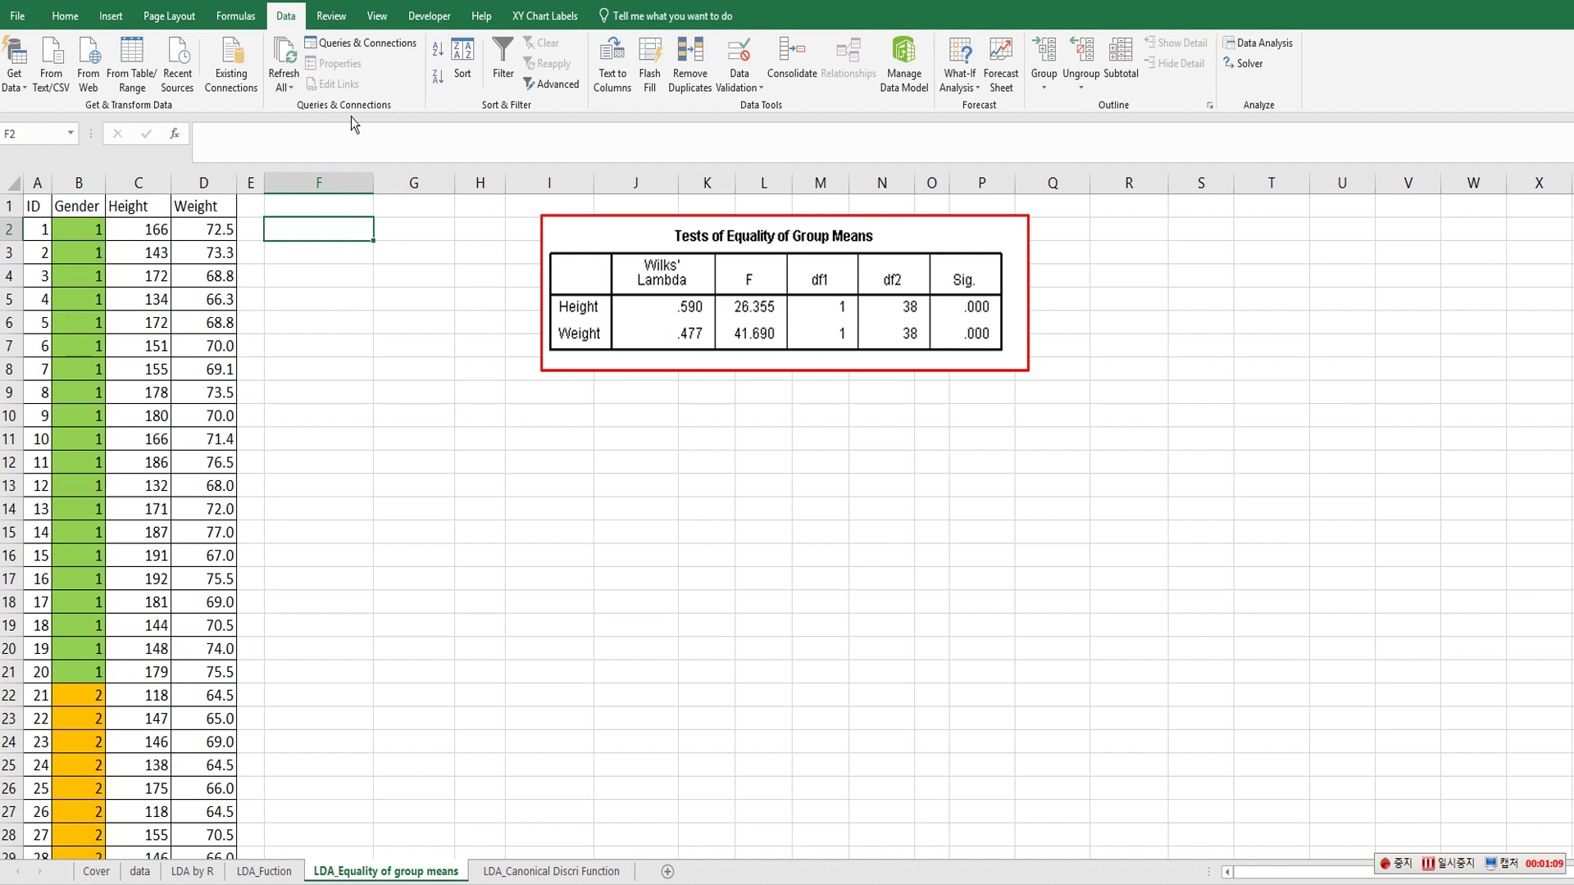
- Start a Regression analysis from the Data Analysis tools
left_click(1254, 46)
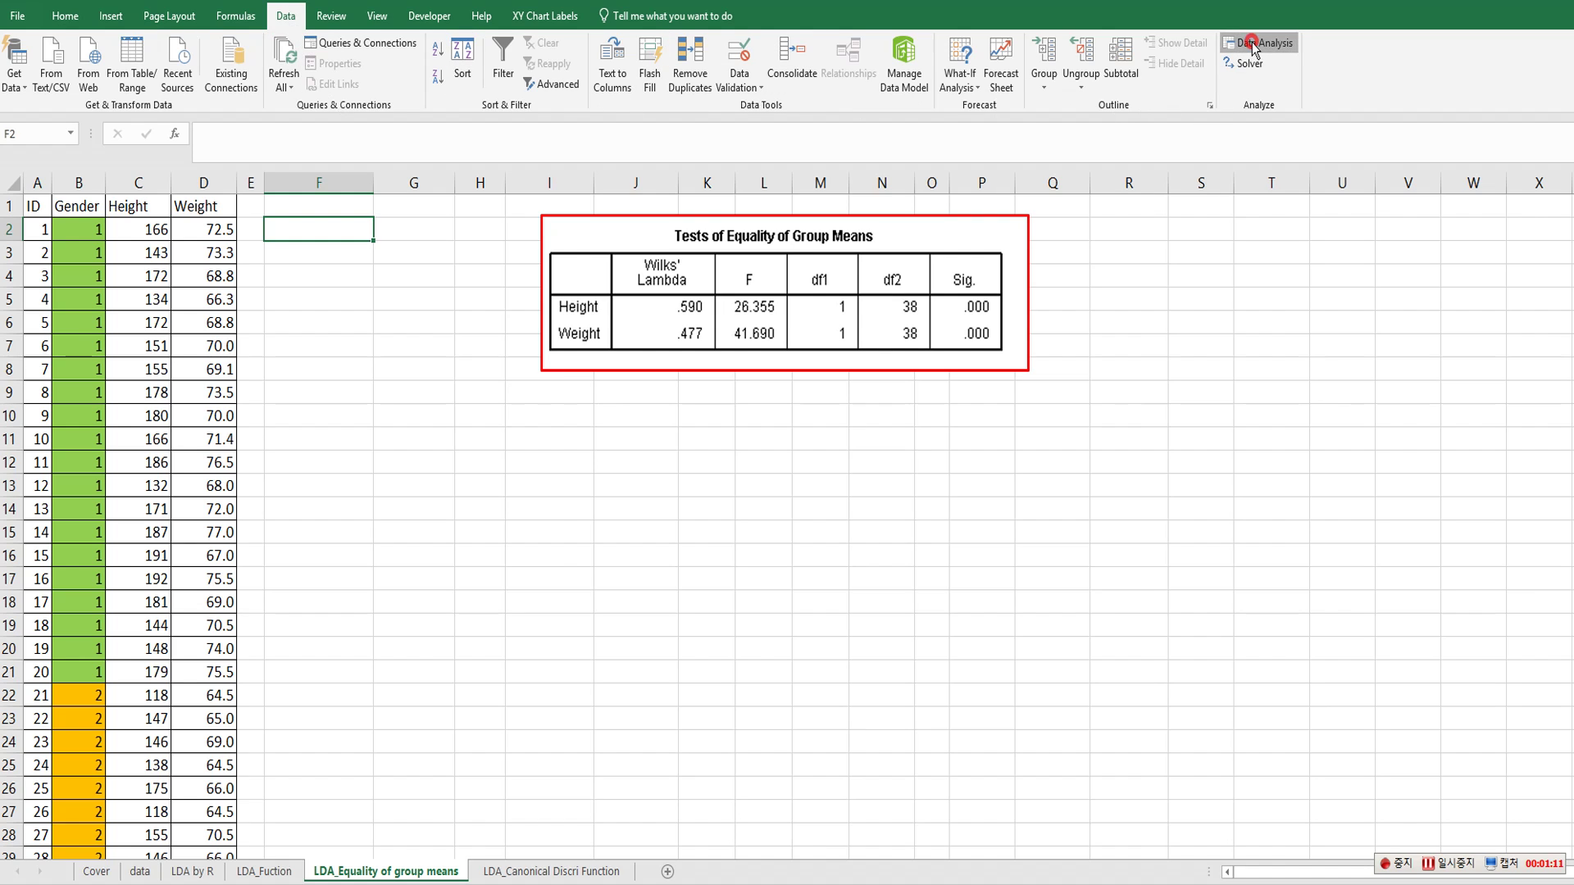
scroll(385, 531, "down", 2)
left_click(330, 562)
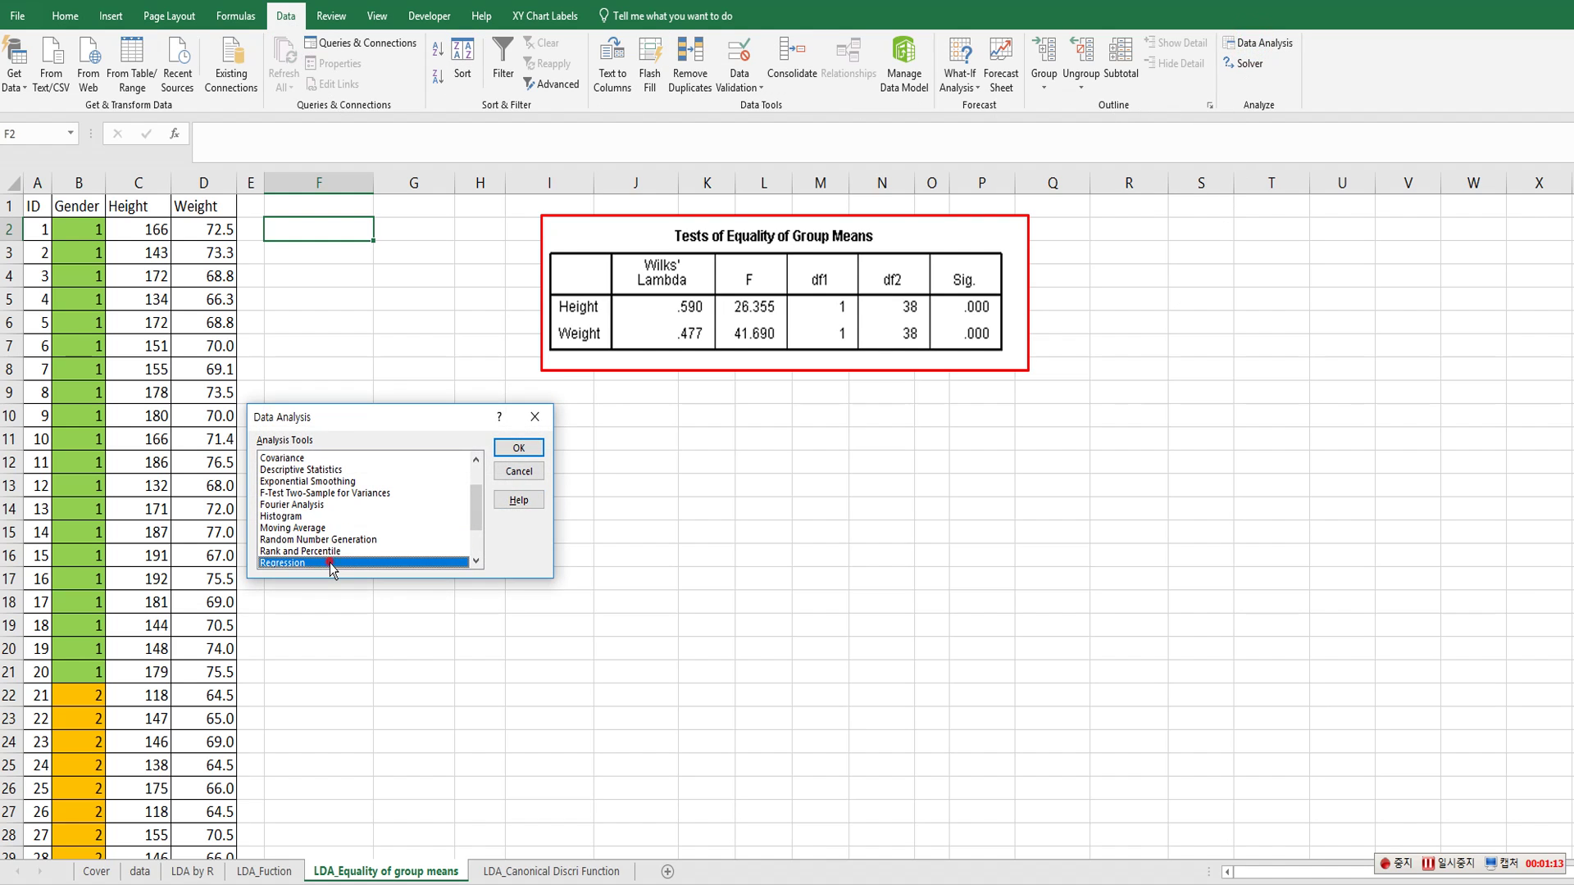
left_click(518, 448)
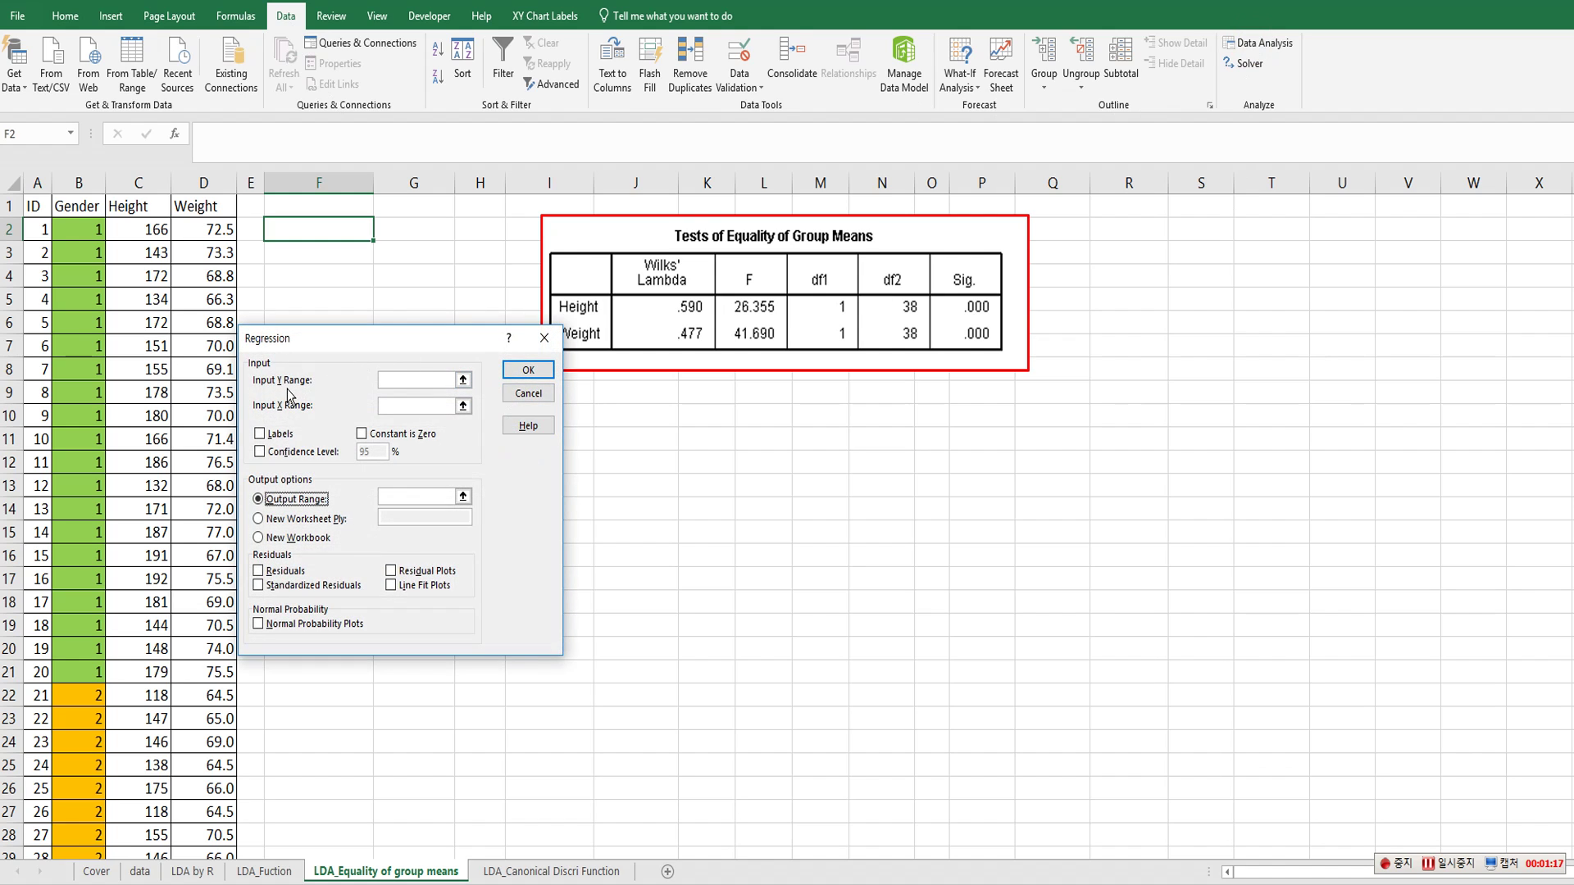
- Set Input Y to Gender $B$1:$B$41 and Input X to Height $C$1:$C$41
left_click(464, 381)
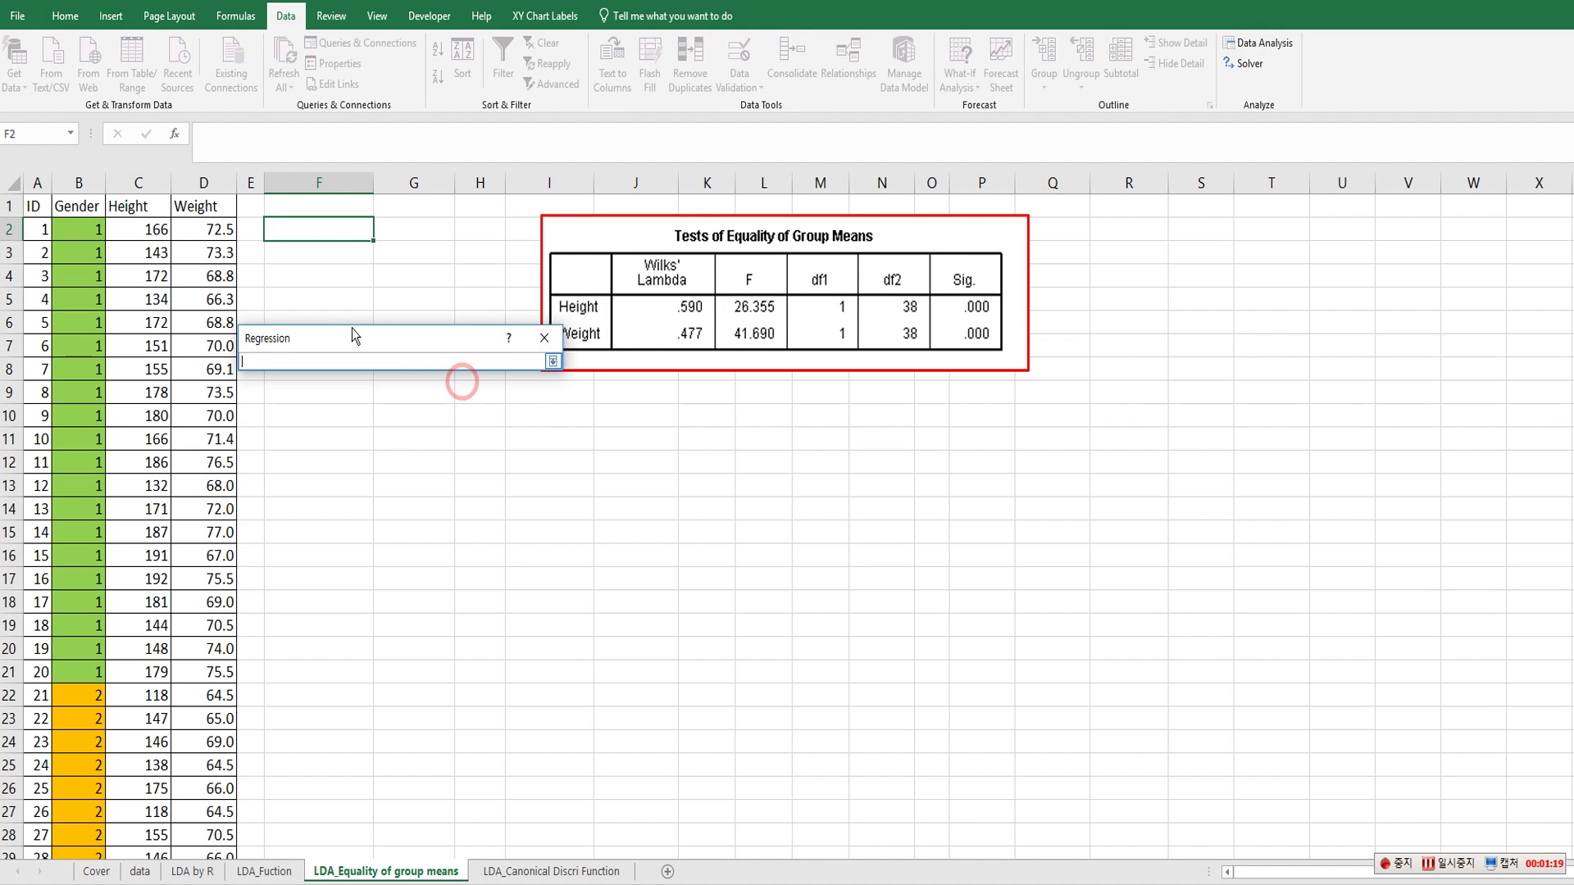
left_click(80, 209)
left_click_drag(78, 209, 82, 718)
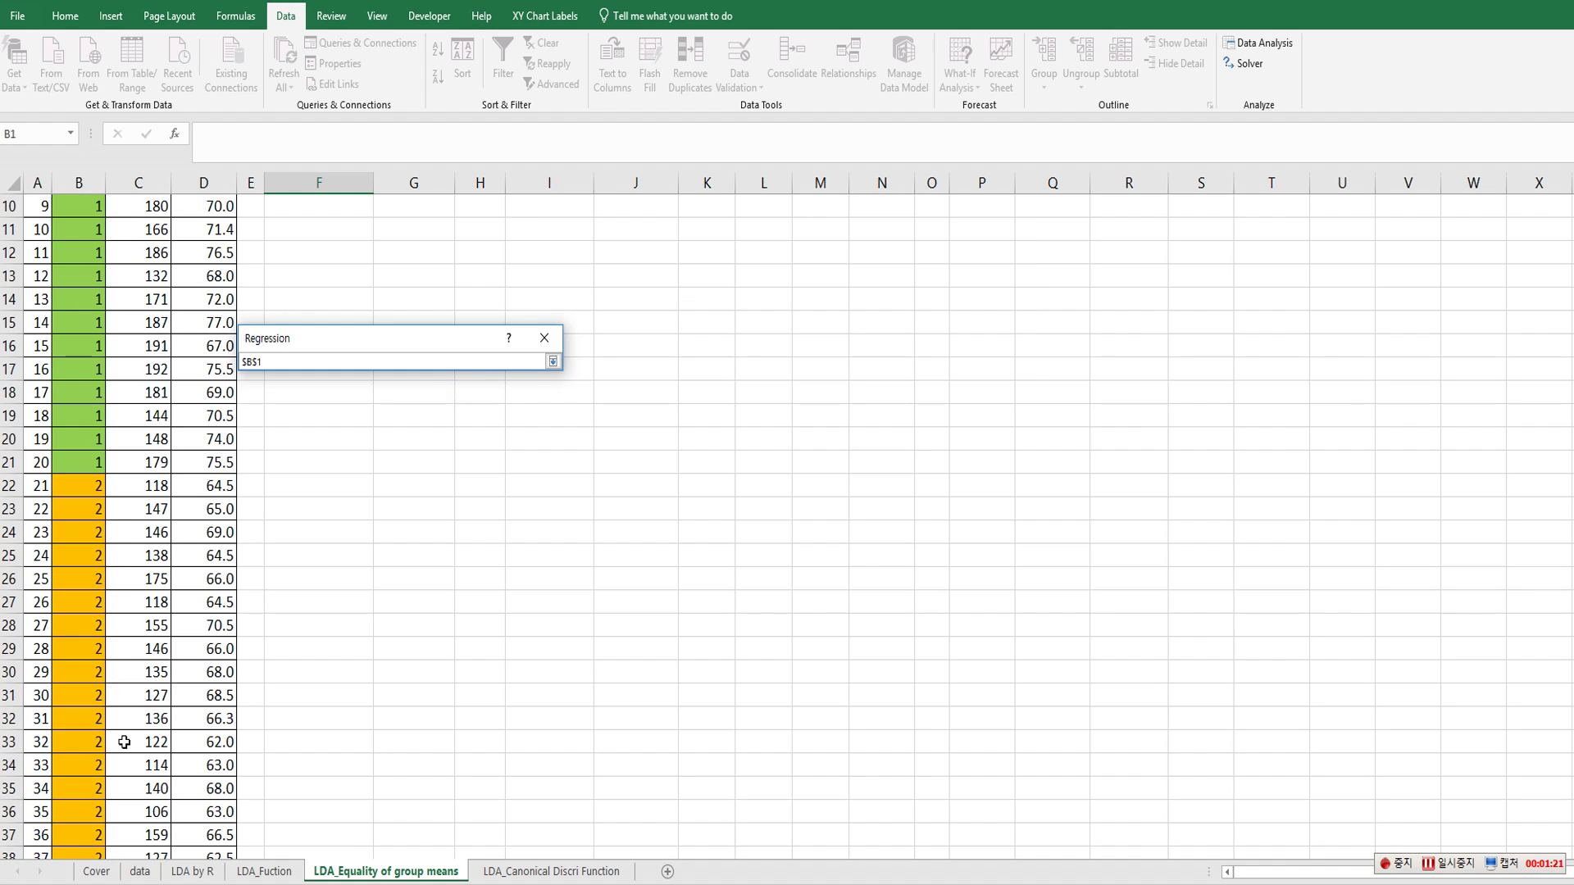
left_click(553, 361)
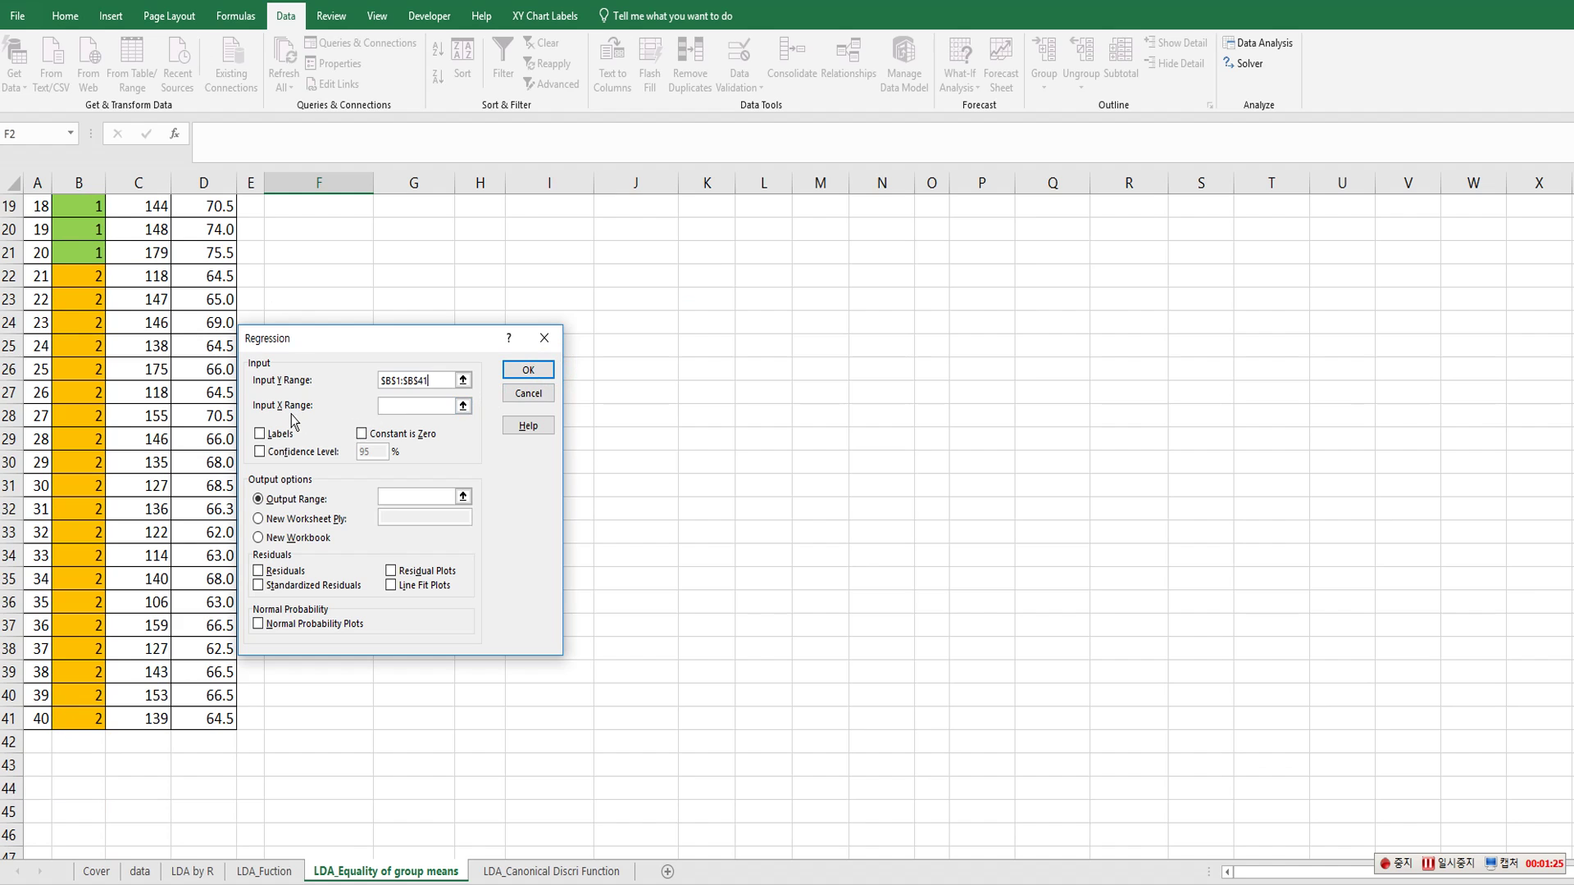
left_click(463, 406)
left_click(152, 714)
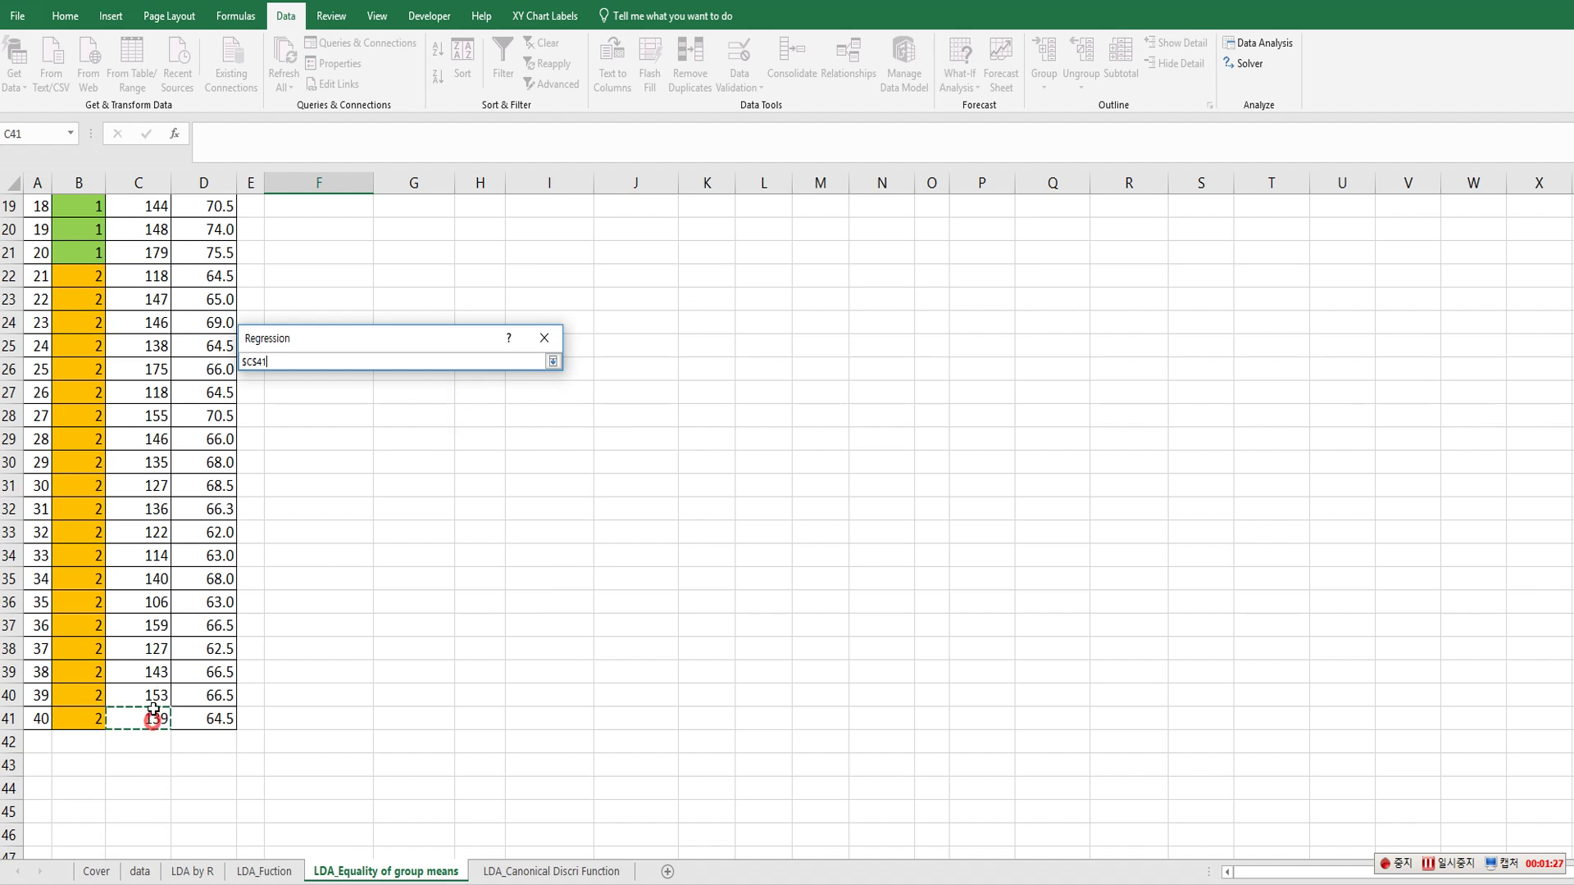
scroll(153, 713, "up", 4)
scroll(172, 633, "up", 2)
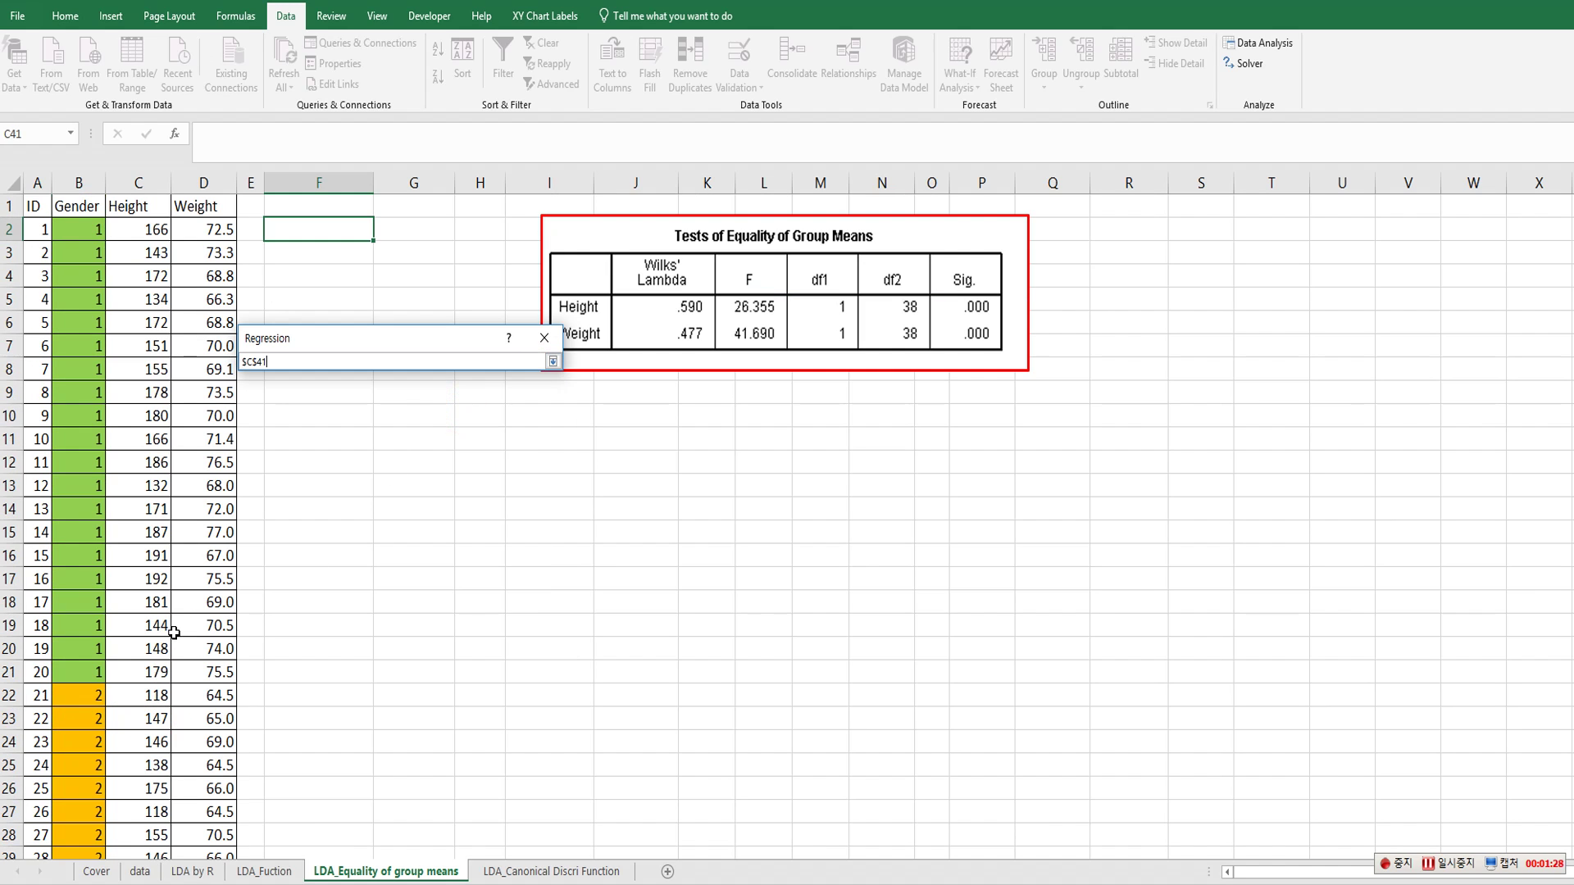
left_click(145, 207, "shift")
left_click(553, 362)
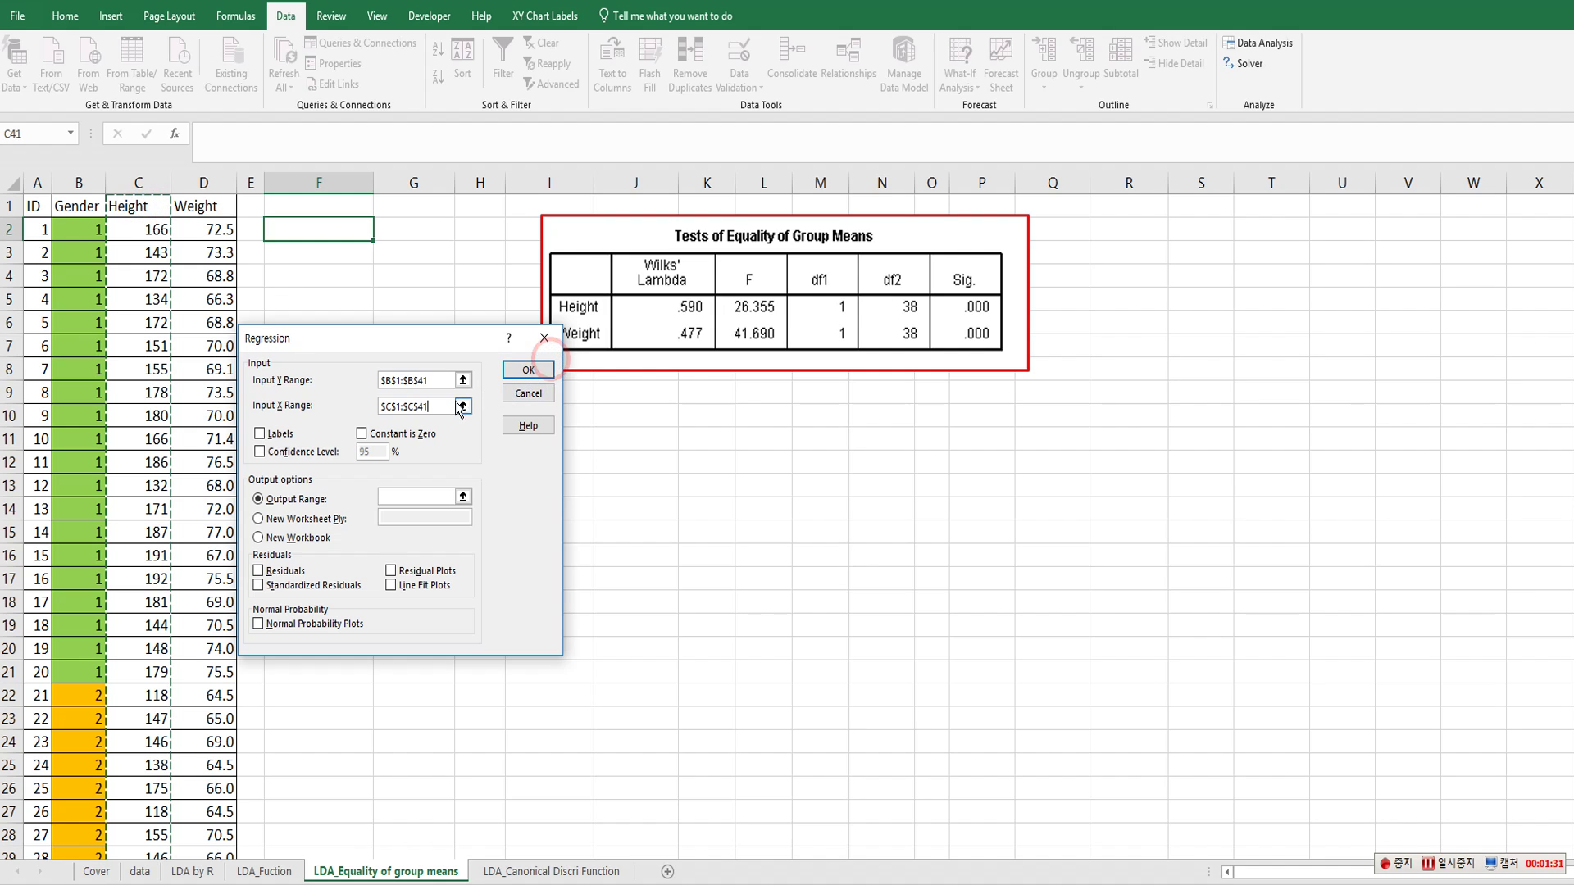
- Enable Labels, set the output range to $F$2 and run the regression
left_click(275, 433)
left_click(463, 497)
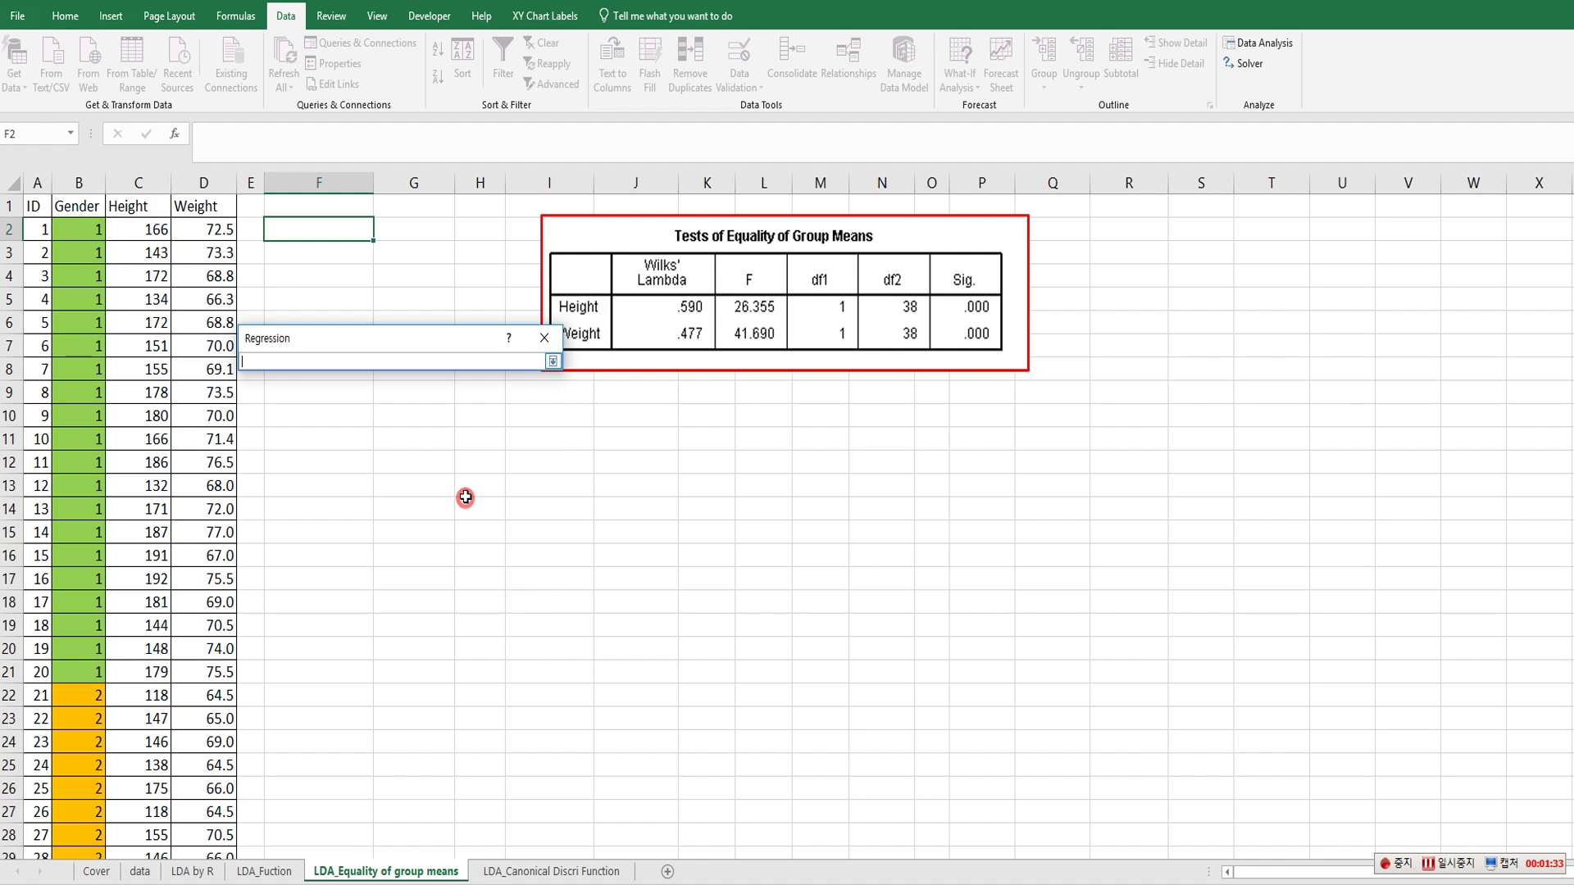
left_click(295, 229)
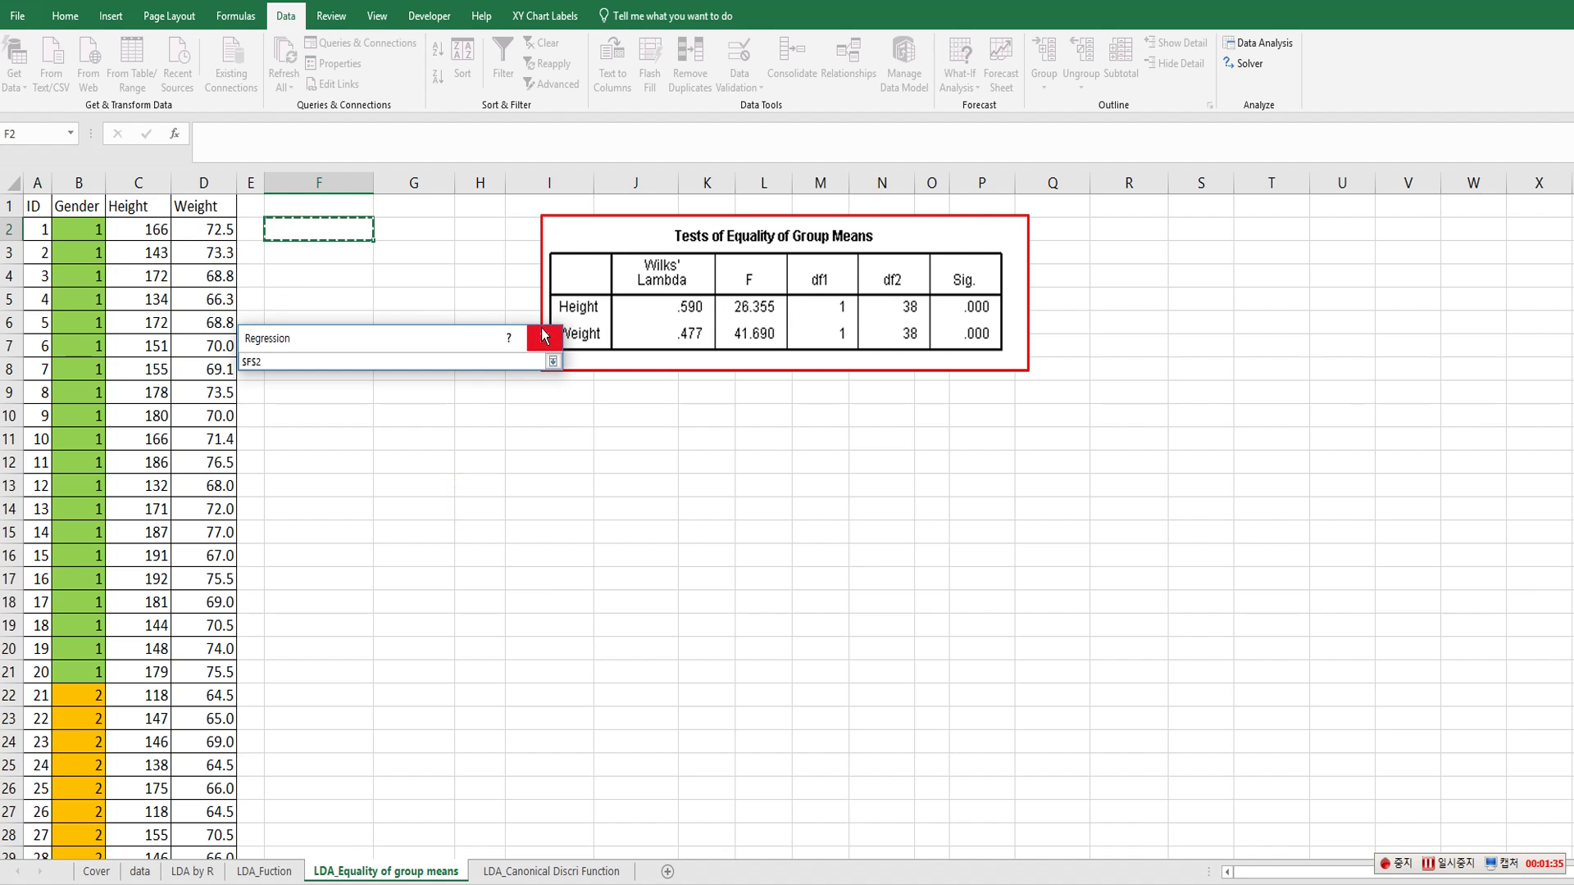
left_click(551, 362)
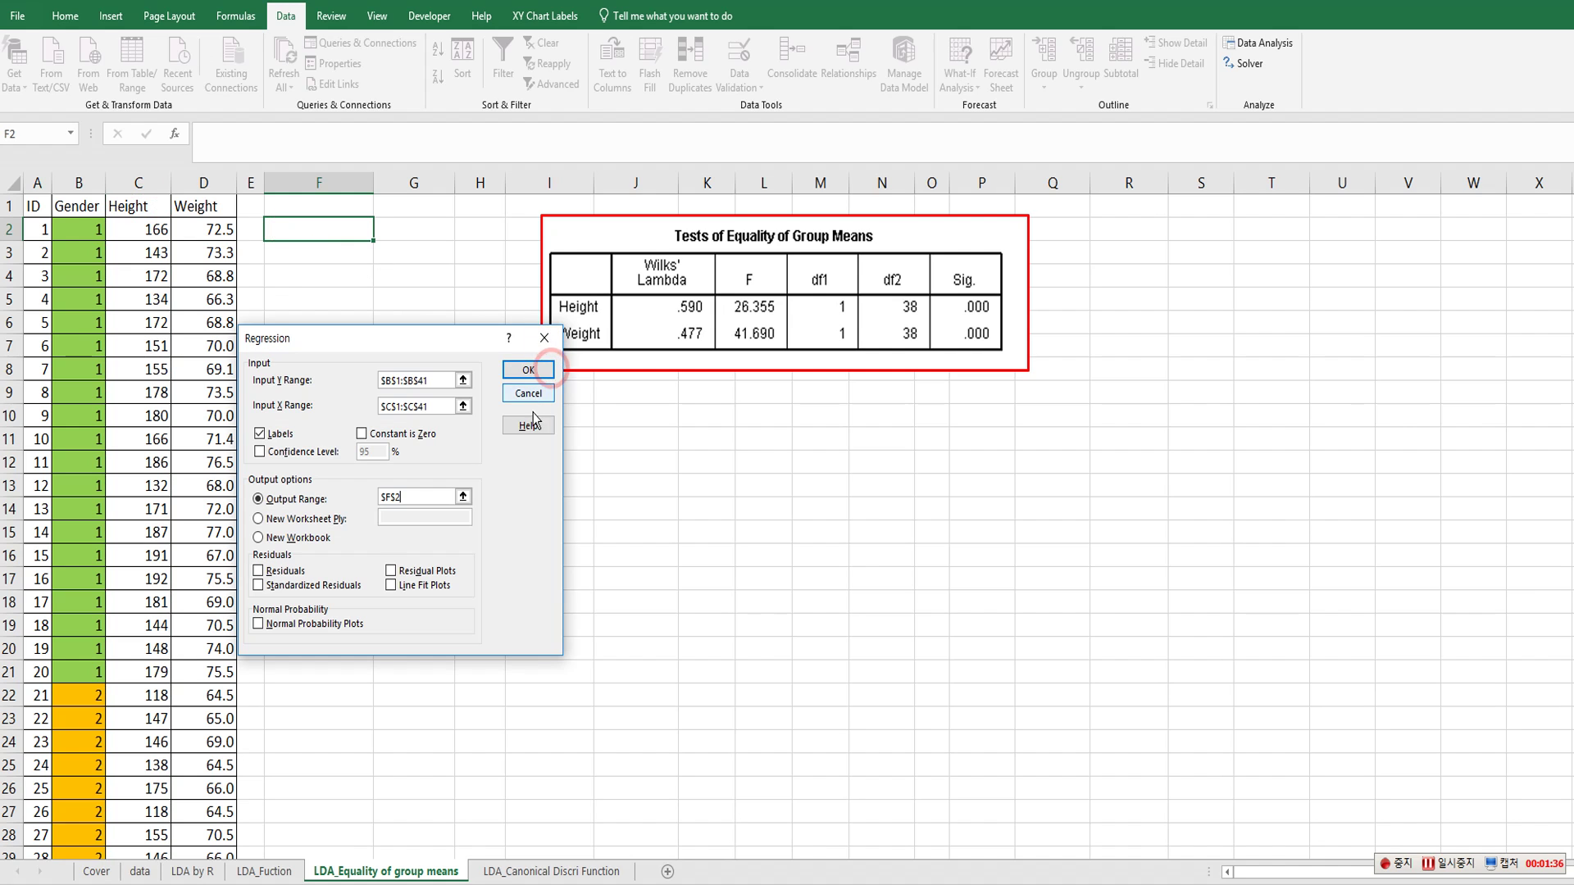
left_click(528, 370)
- Move the group-means table up and left, clear of the regression output
left_click(414, 465)
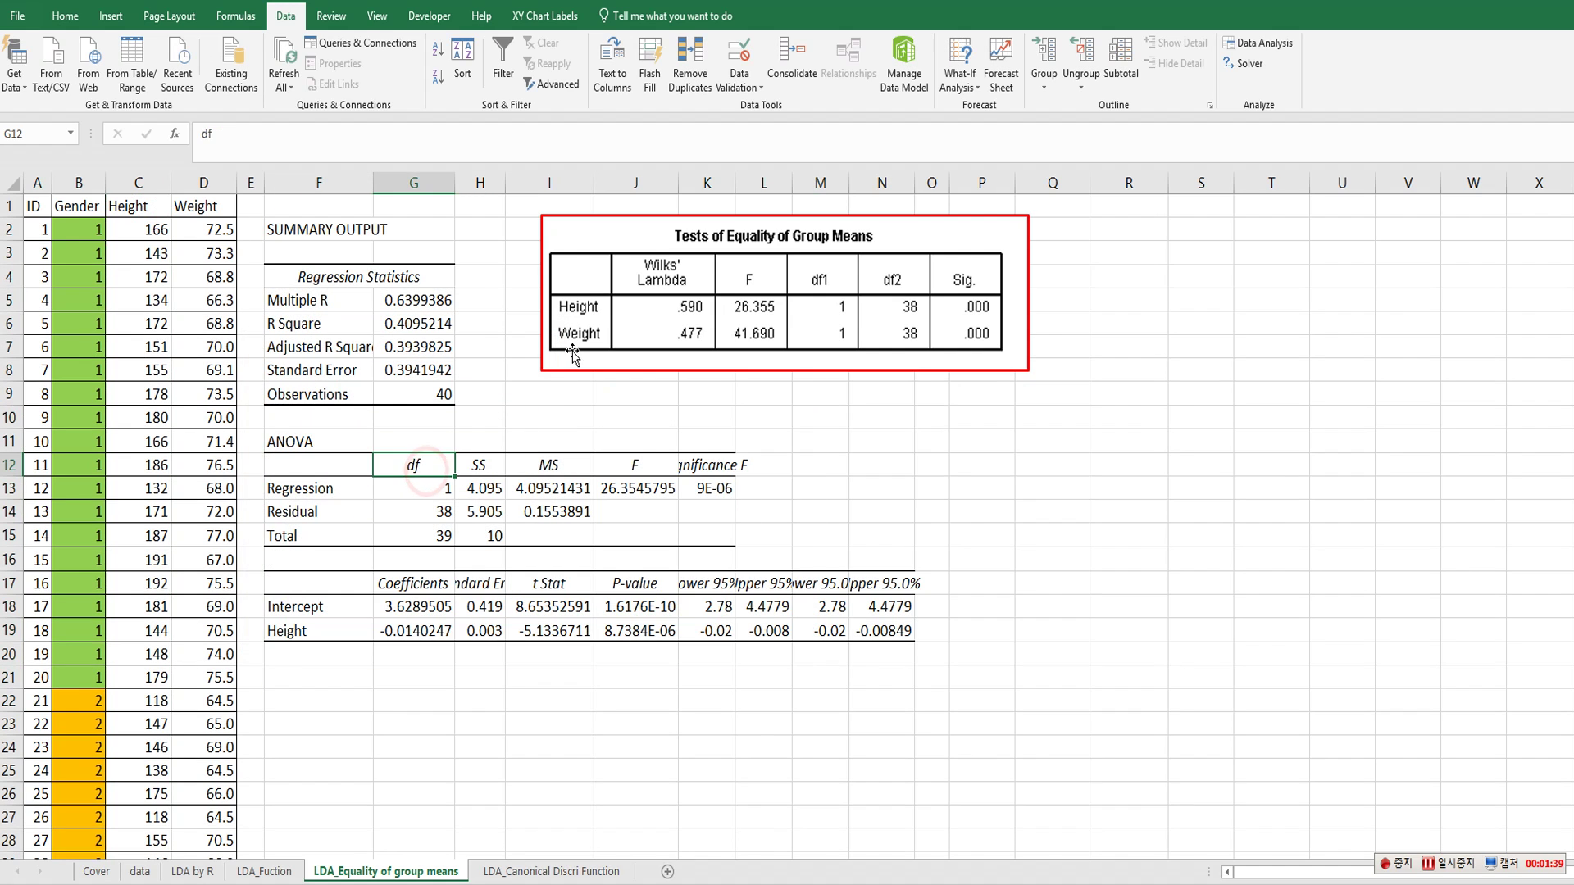
mouse_move(572, 354)
left_mouse_down()
mouse_move(547, 357)
mouse_move(575, 286)
left_mouse_up()
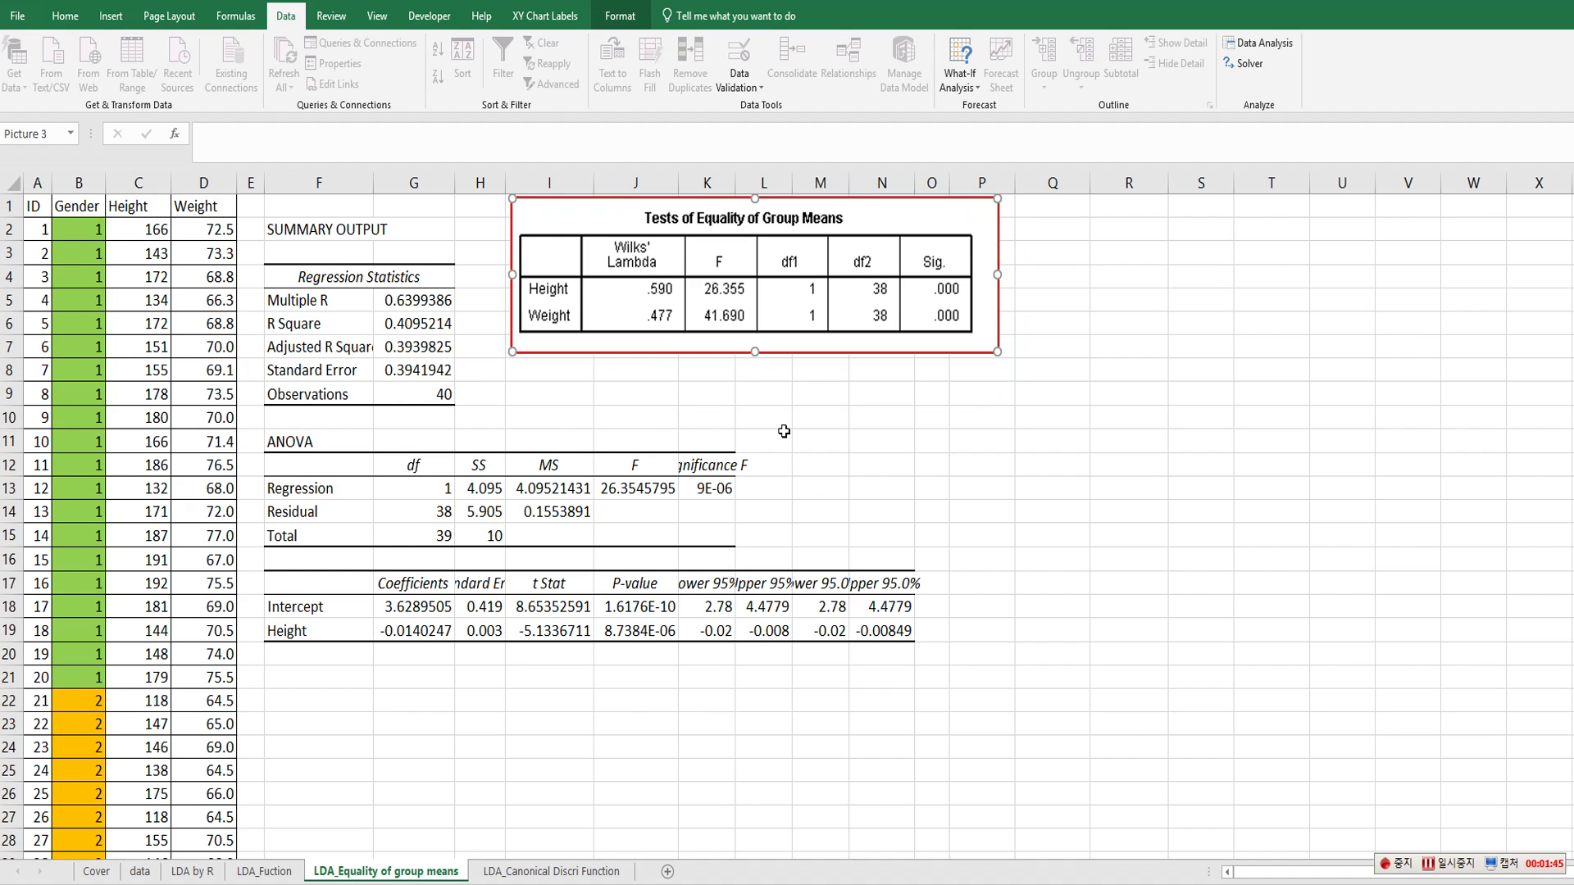
left_click(811, 422)
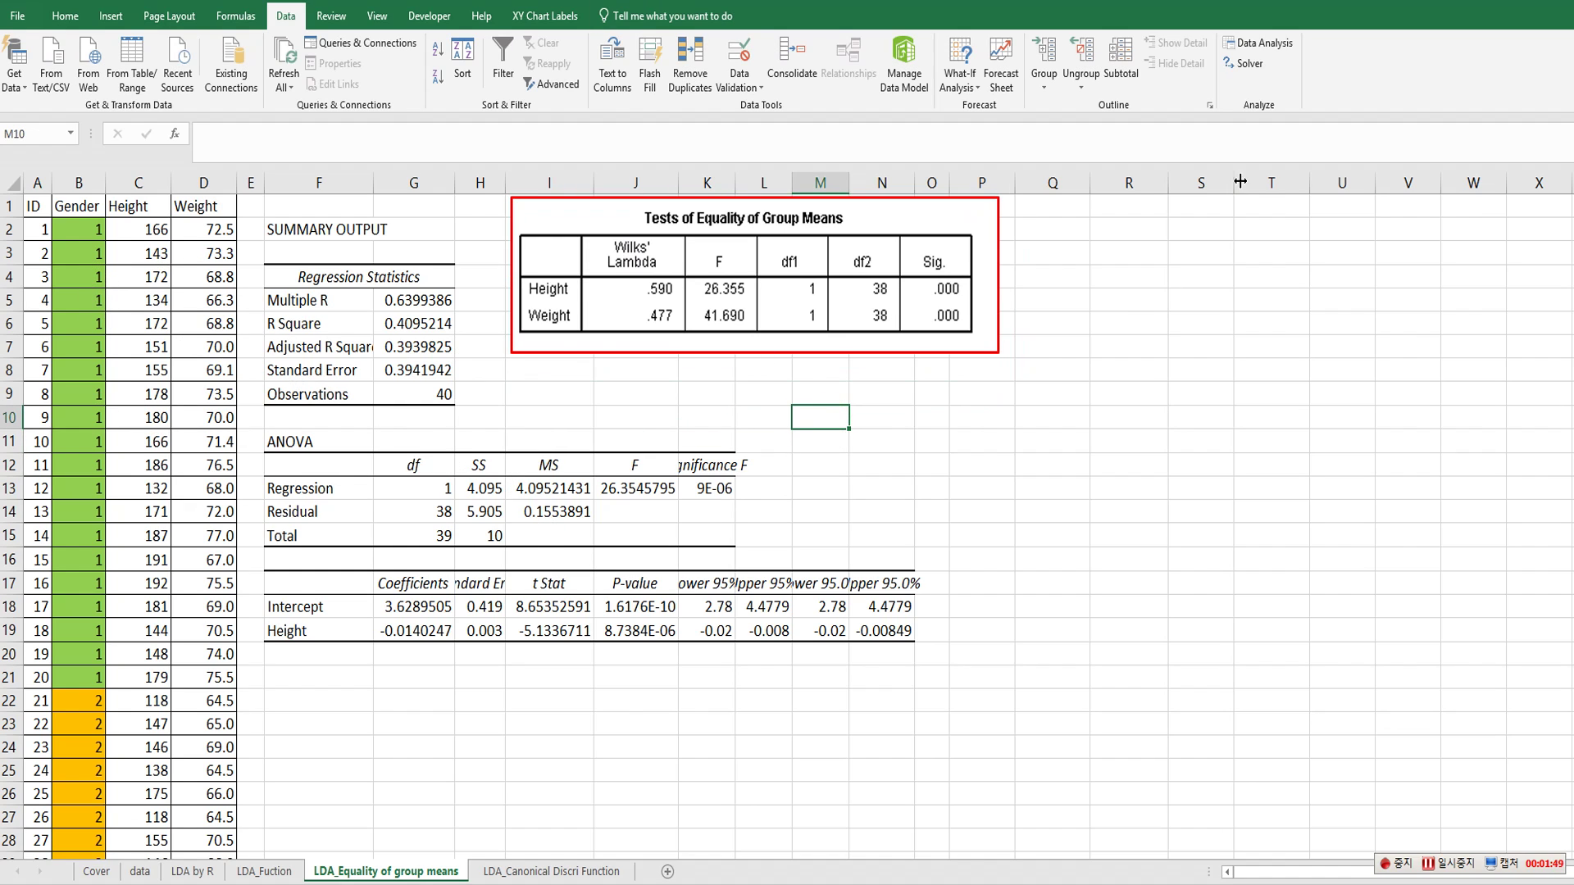
- Start another Regression with Input X changed to Weight $D$1:$D$41
left_click(1252, 47)
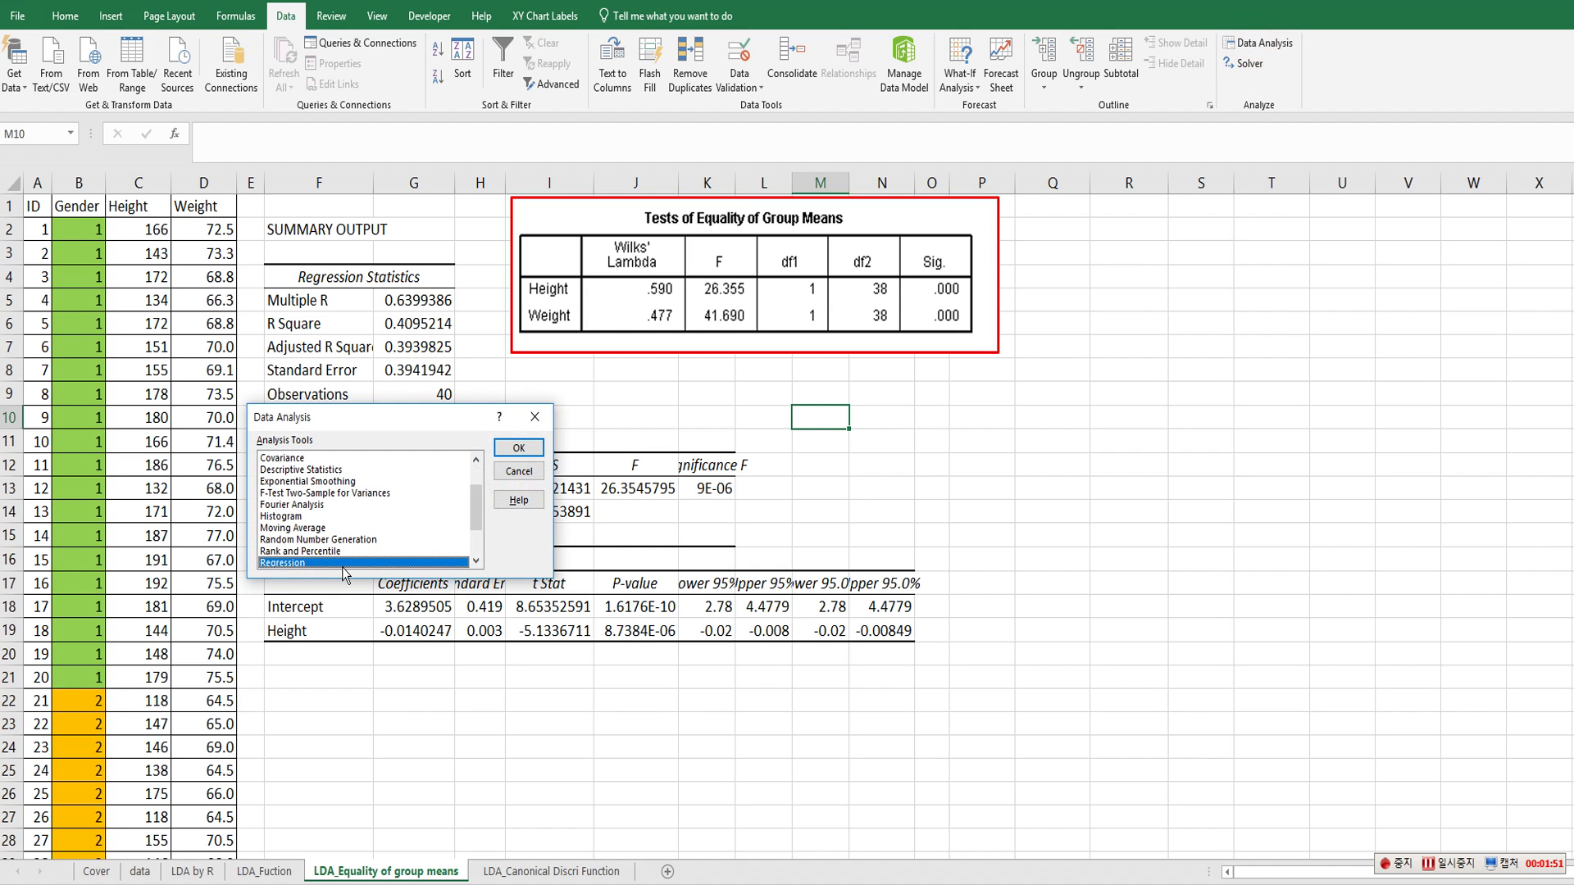
left_click_drag(475, 500, 474, 507)
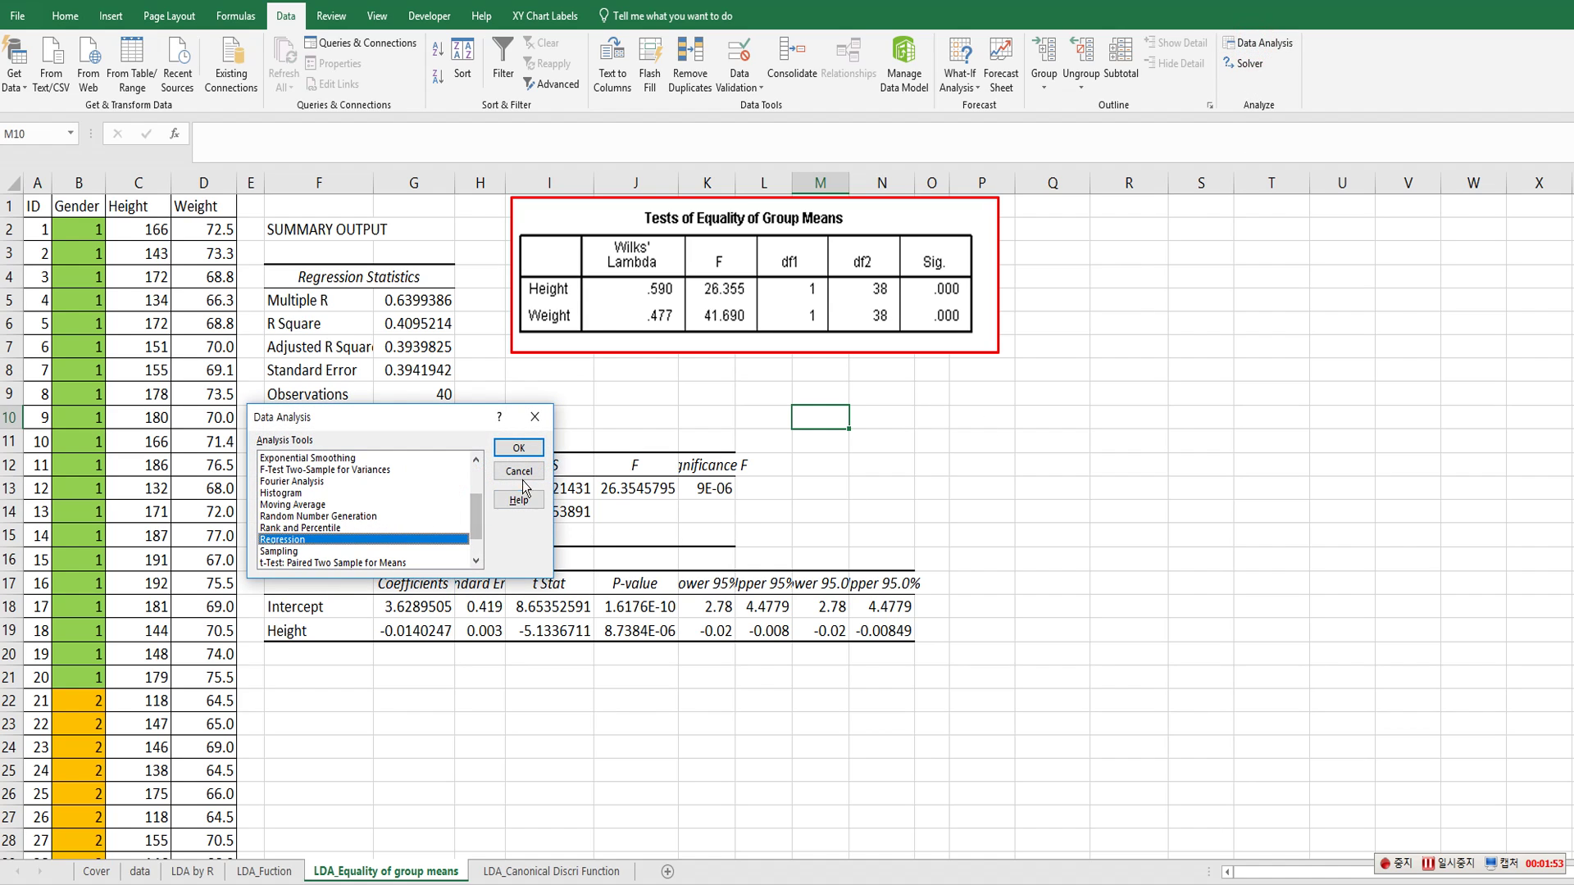
left_click(527, 450)
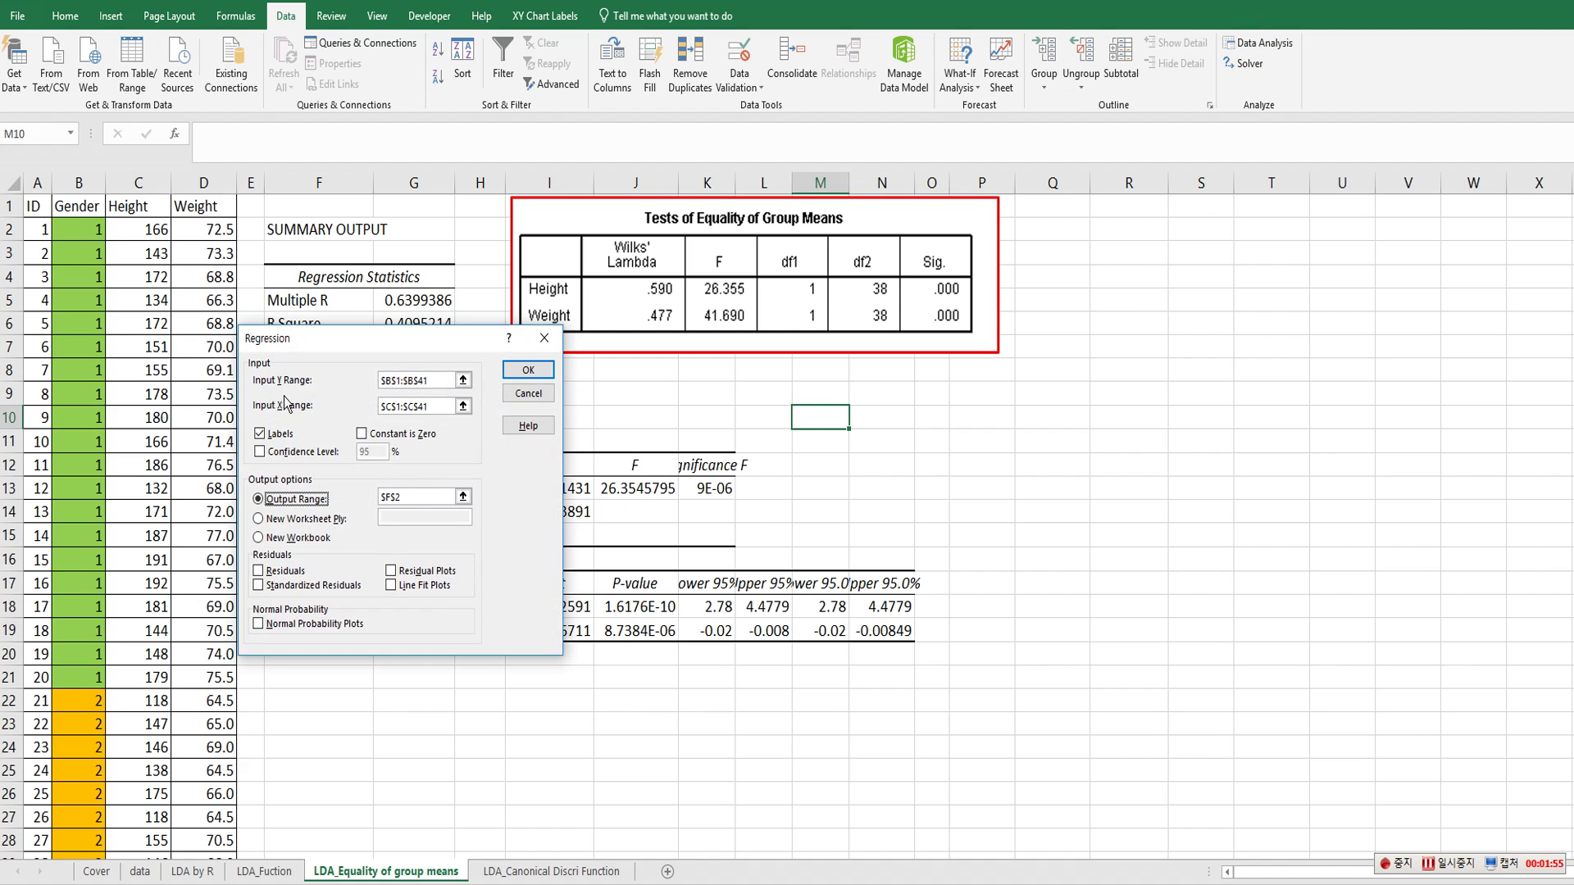
left_click(463, 406)
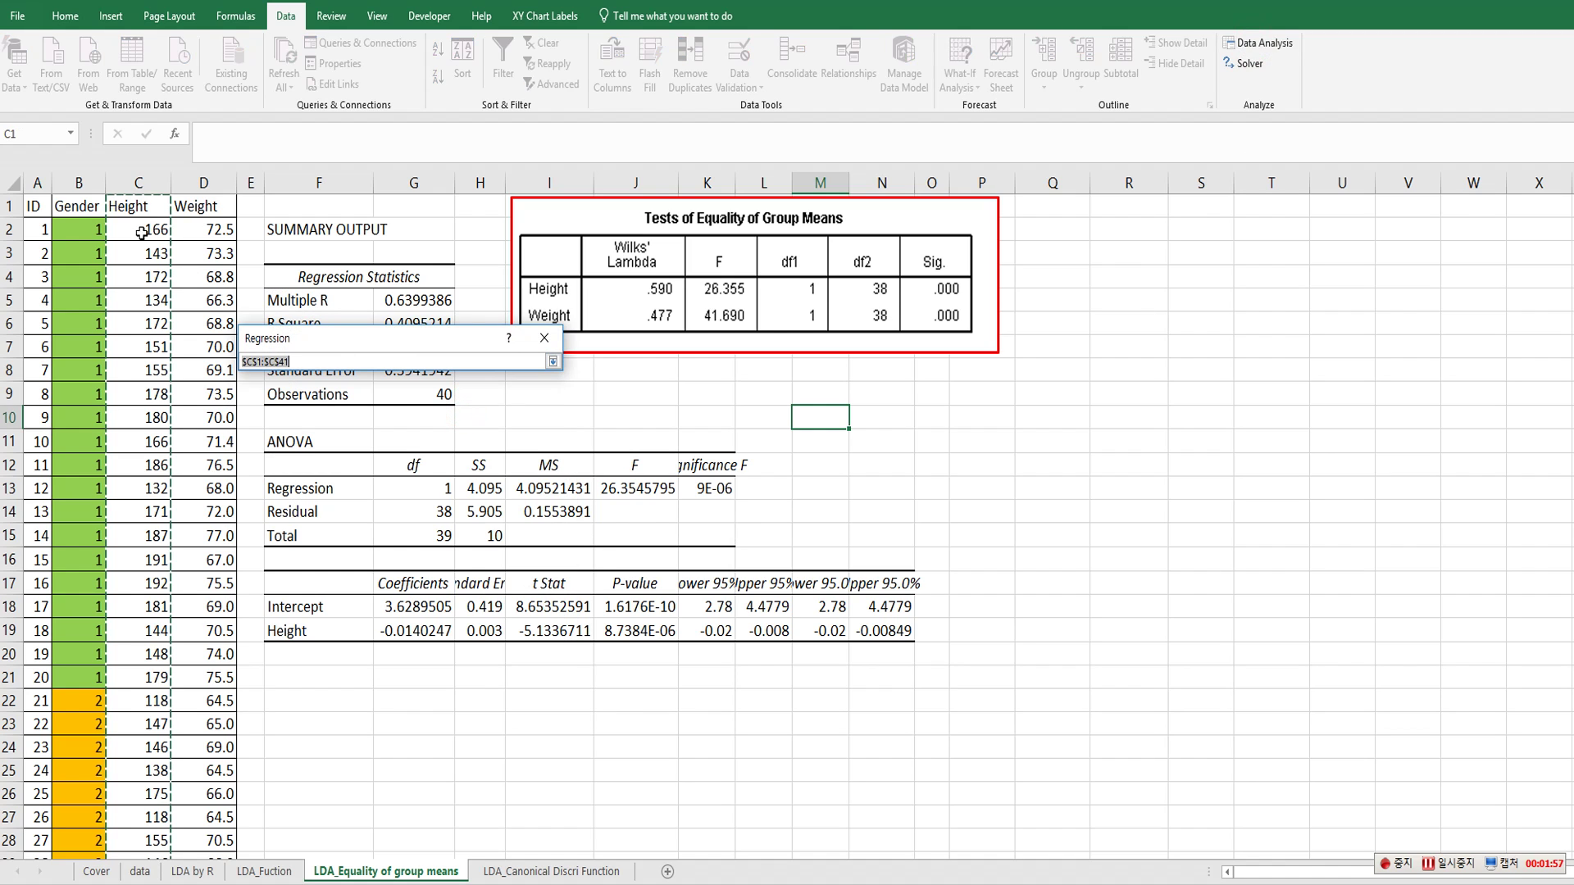
left_click(187, 206)
scroll(148, 759, "down", 4)
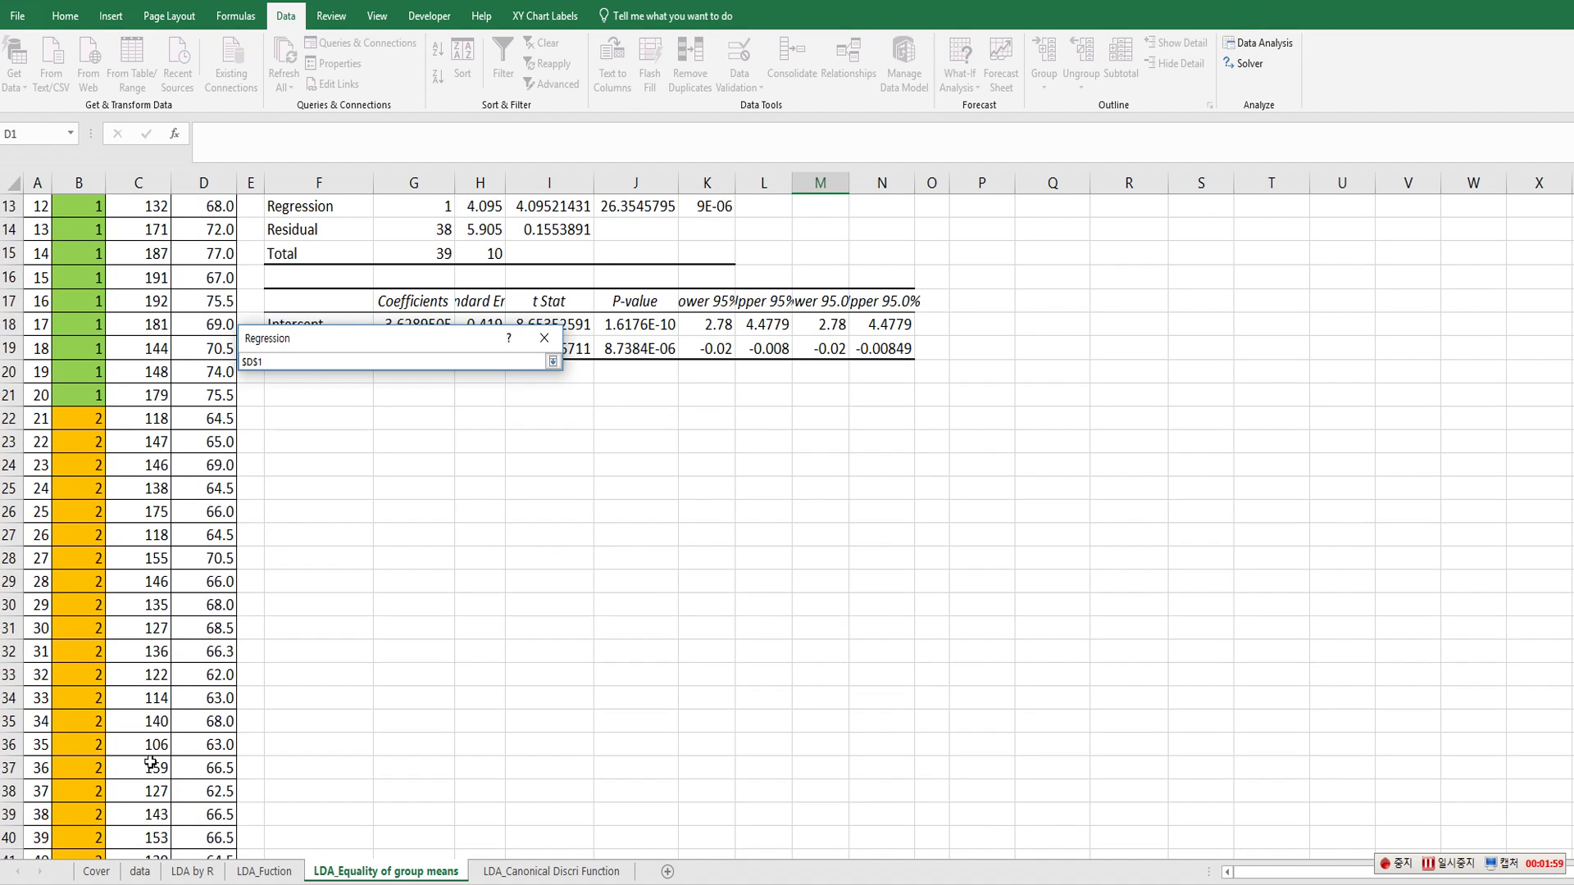
scroll(147, 760, "down", 3)
left_click(217, 650, "shift")
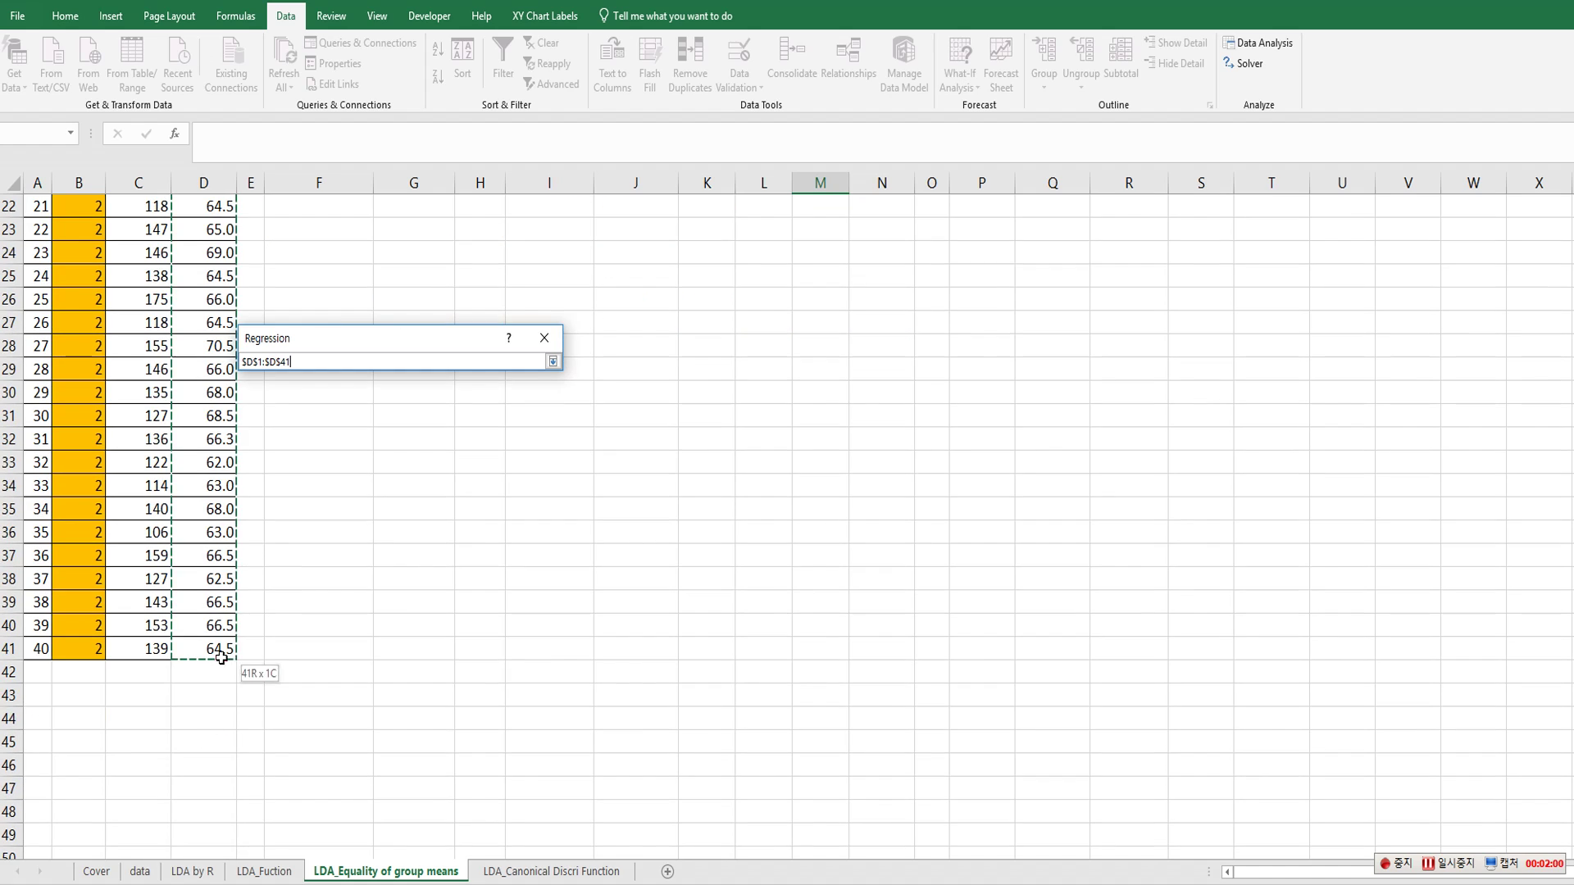
left_click(552, 361)
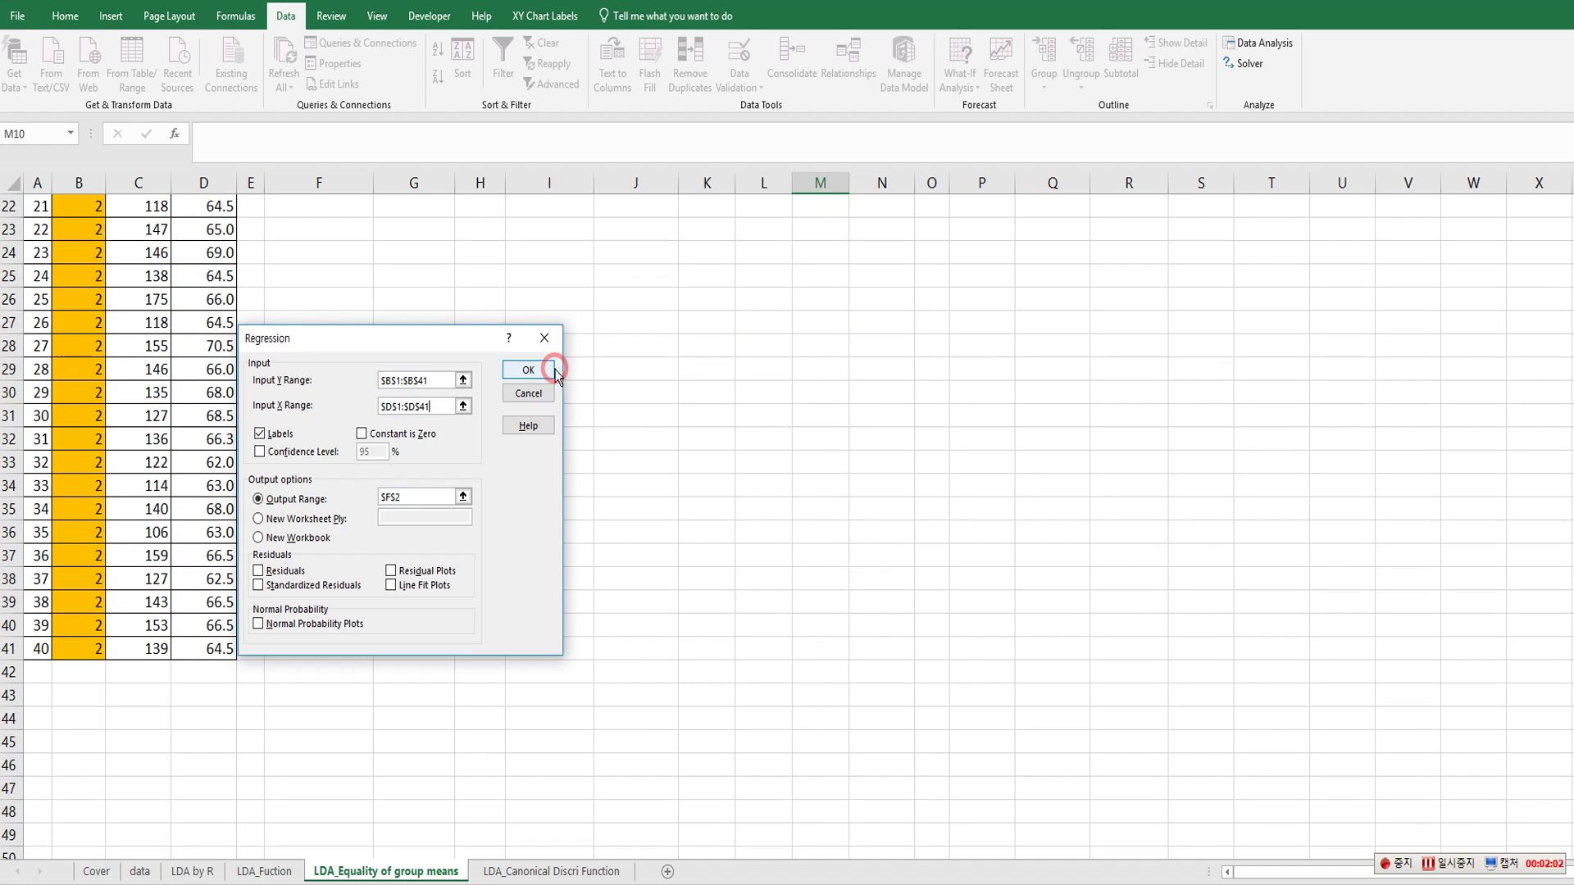
- Set the output range for the Weight regression to $P$2
left_click(464, 498)
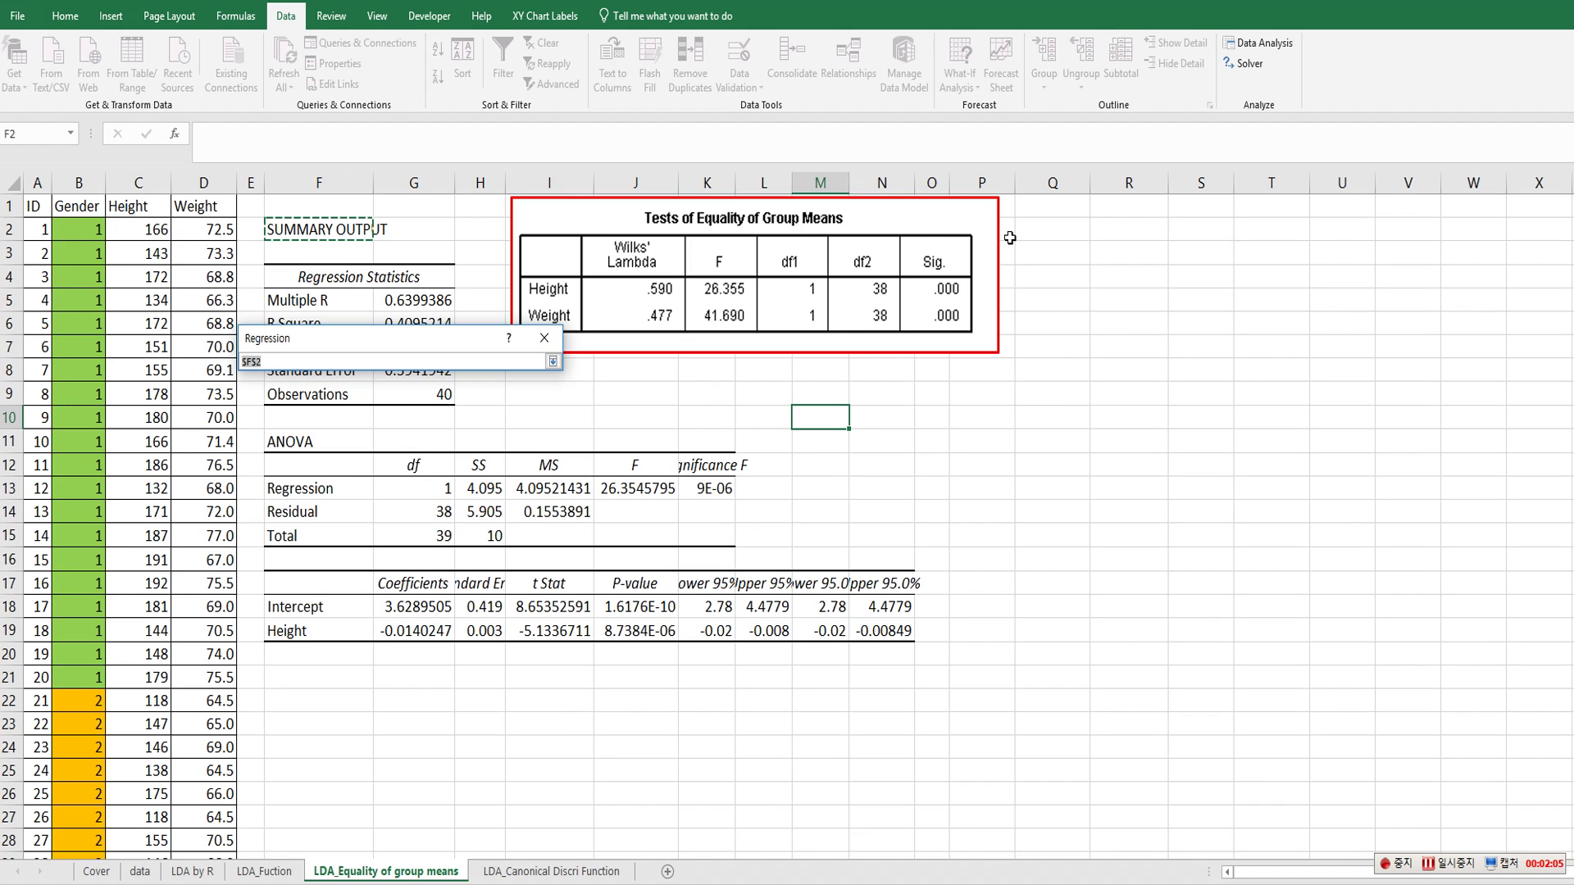
left_click(1009, 237)
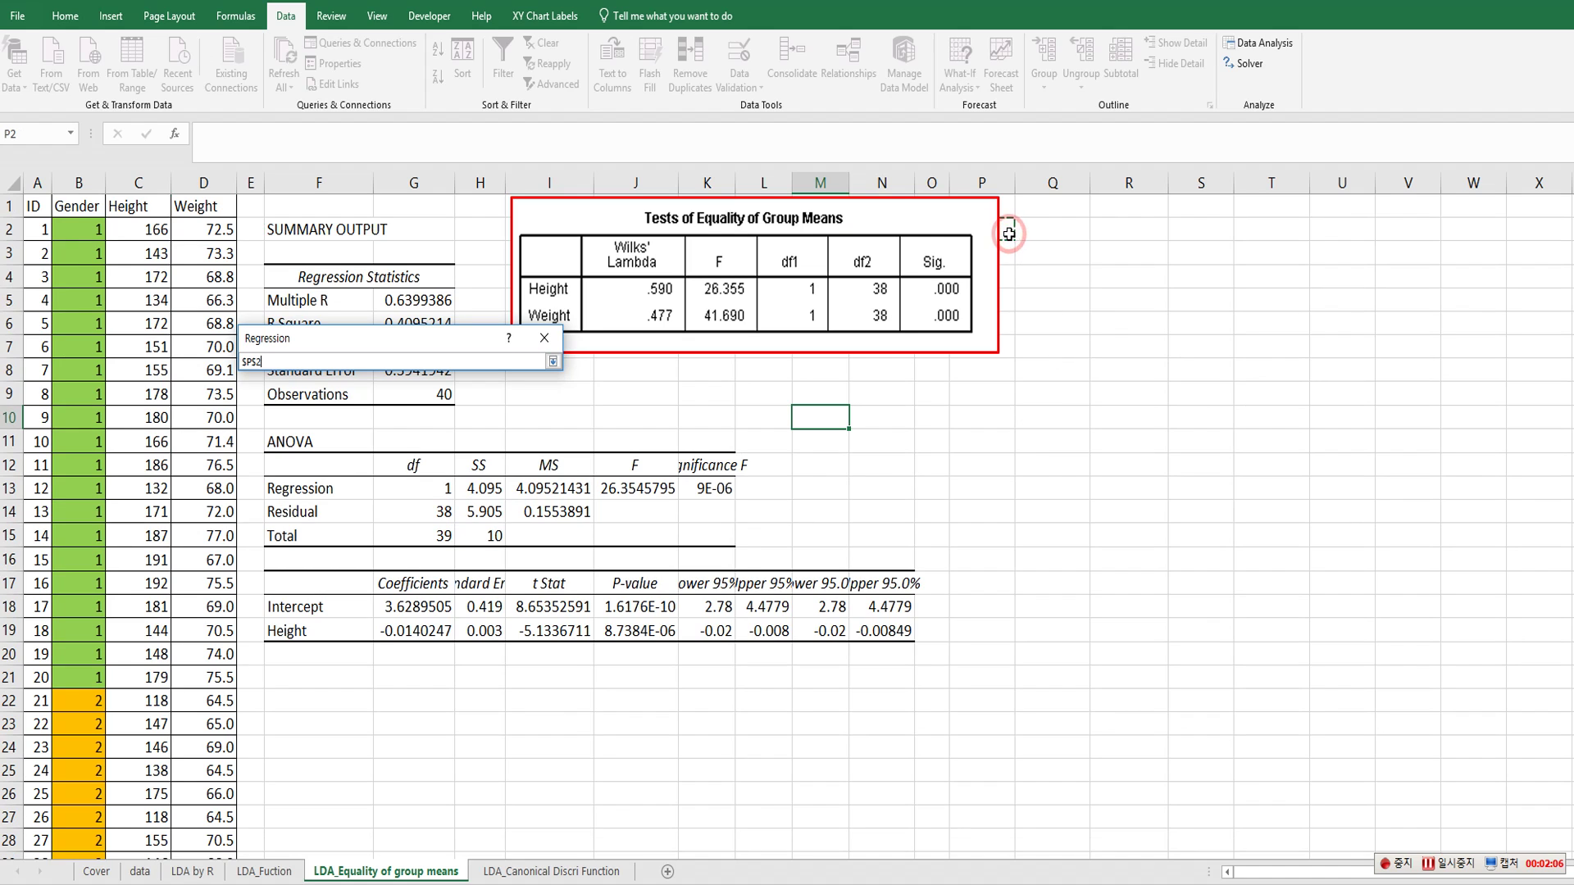
left_click(553, 364)
- Run the Weight regression and move the group-means table below both outputs
left_click(530, 369)
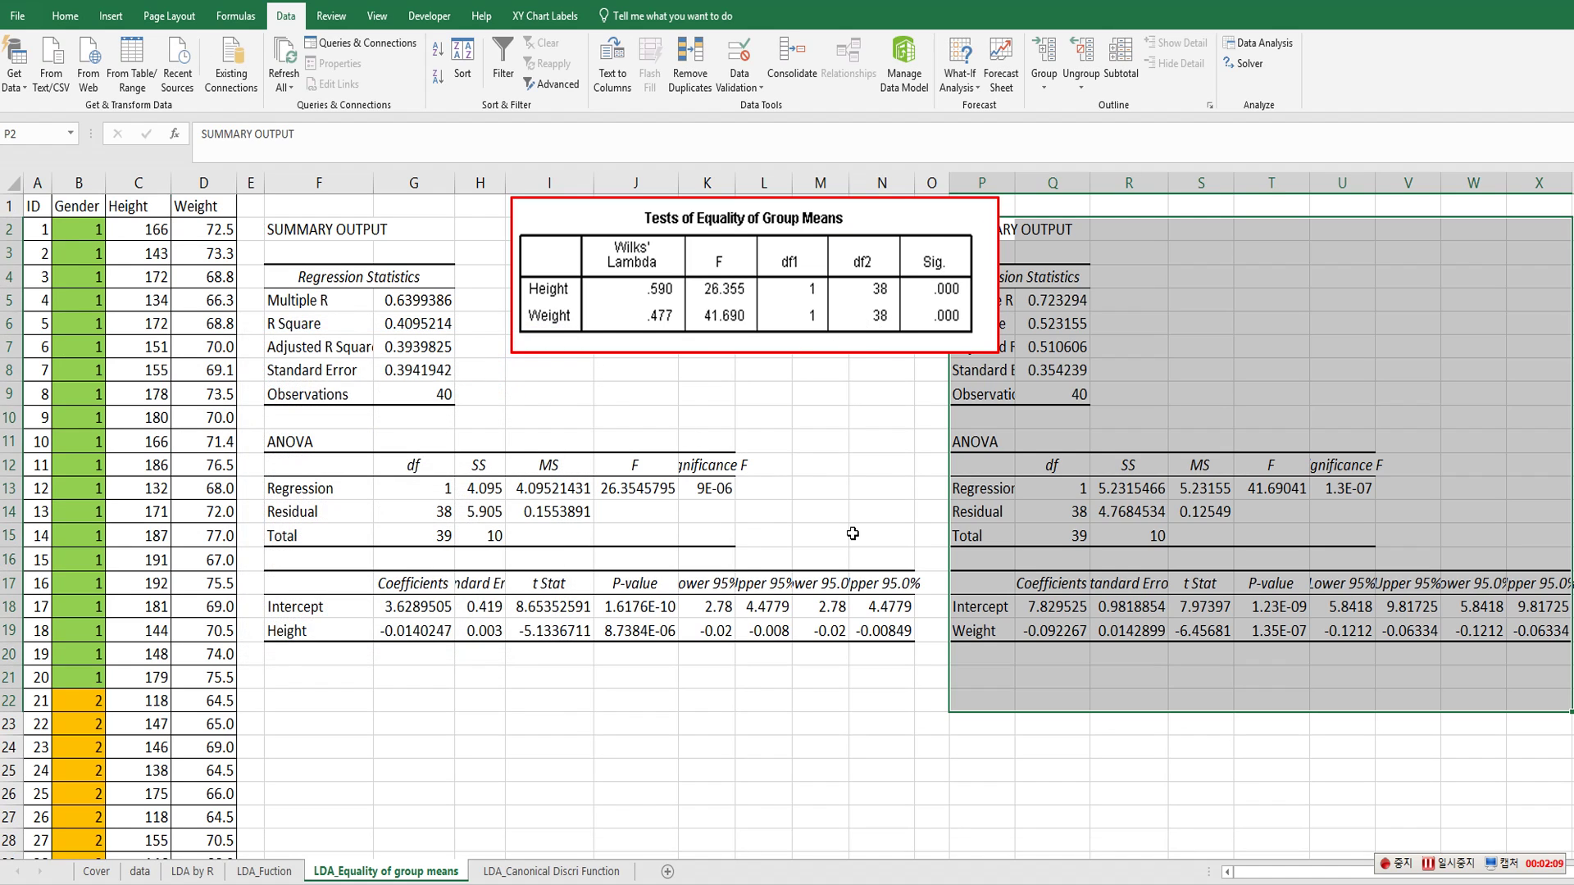
left_click(891, 696)
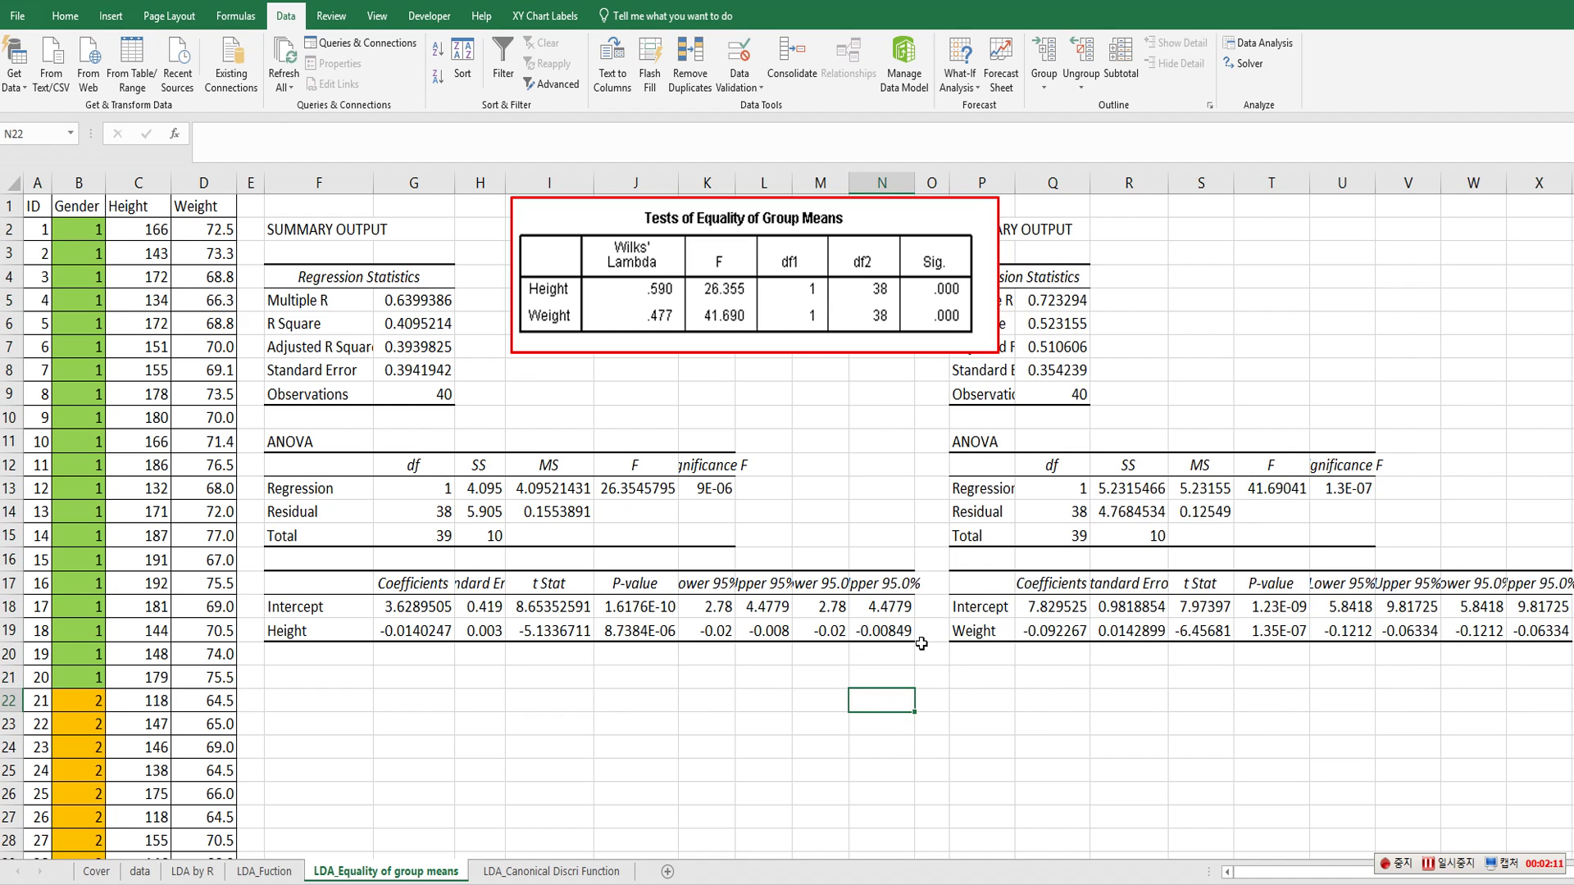
left_click_drag(748, 289, 758, 766)
left_click(609, 396)
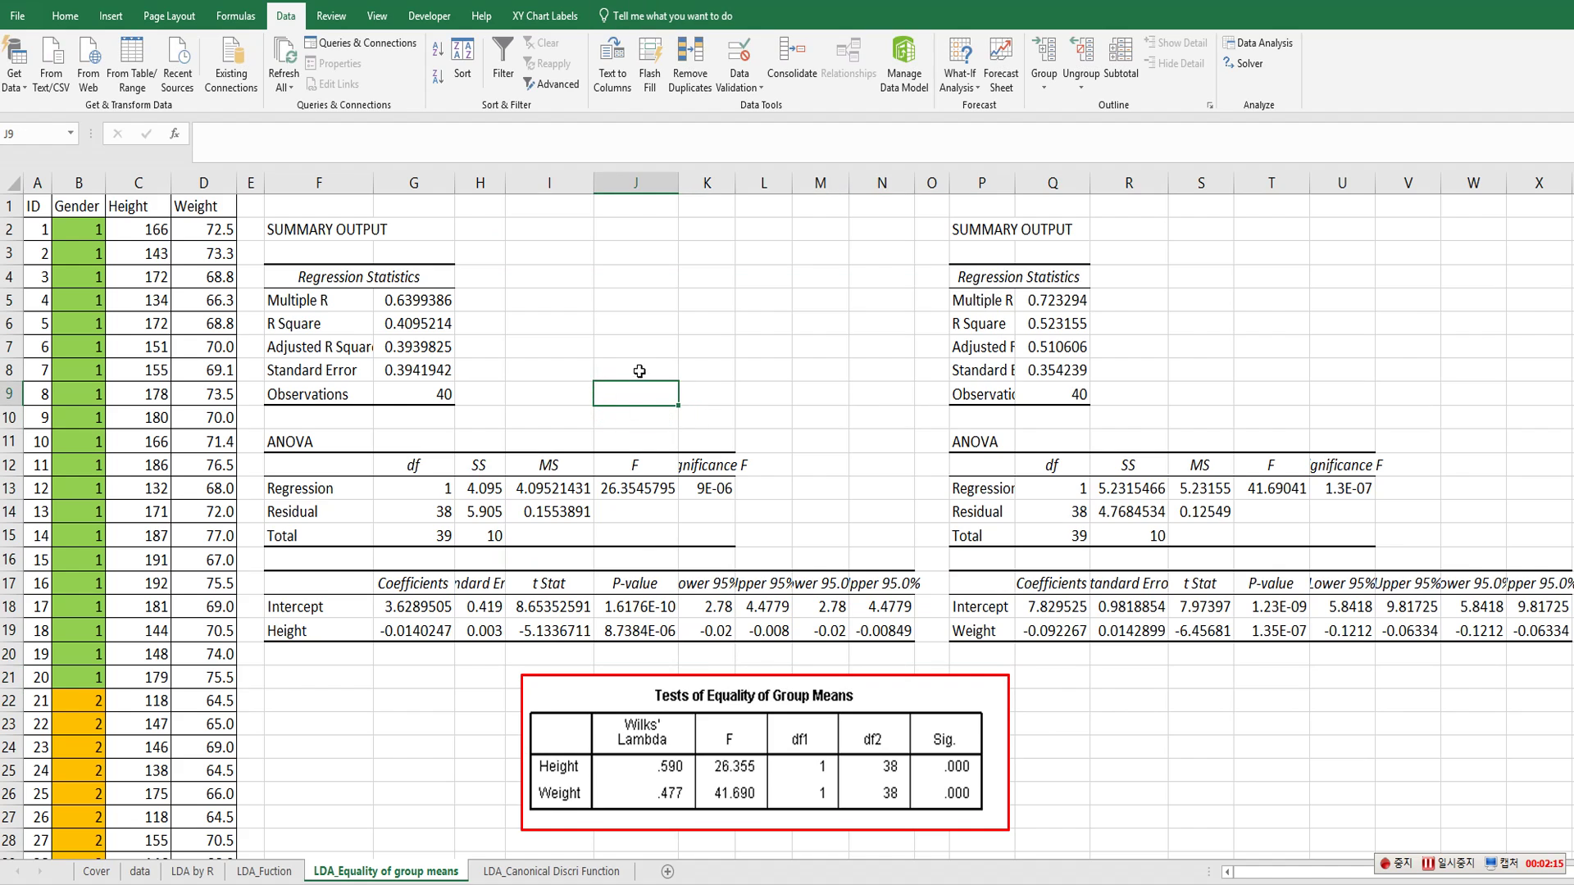
- Paste the Λ = SSE/(SSR+SSE) formula image and place it between the two outputs
key("ctrl+v")
left_click_drag(1087, 322, 749, 282)
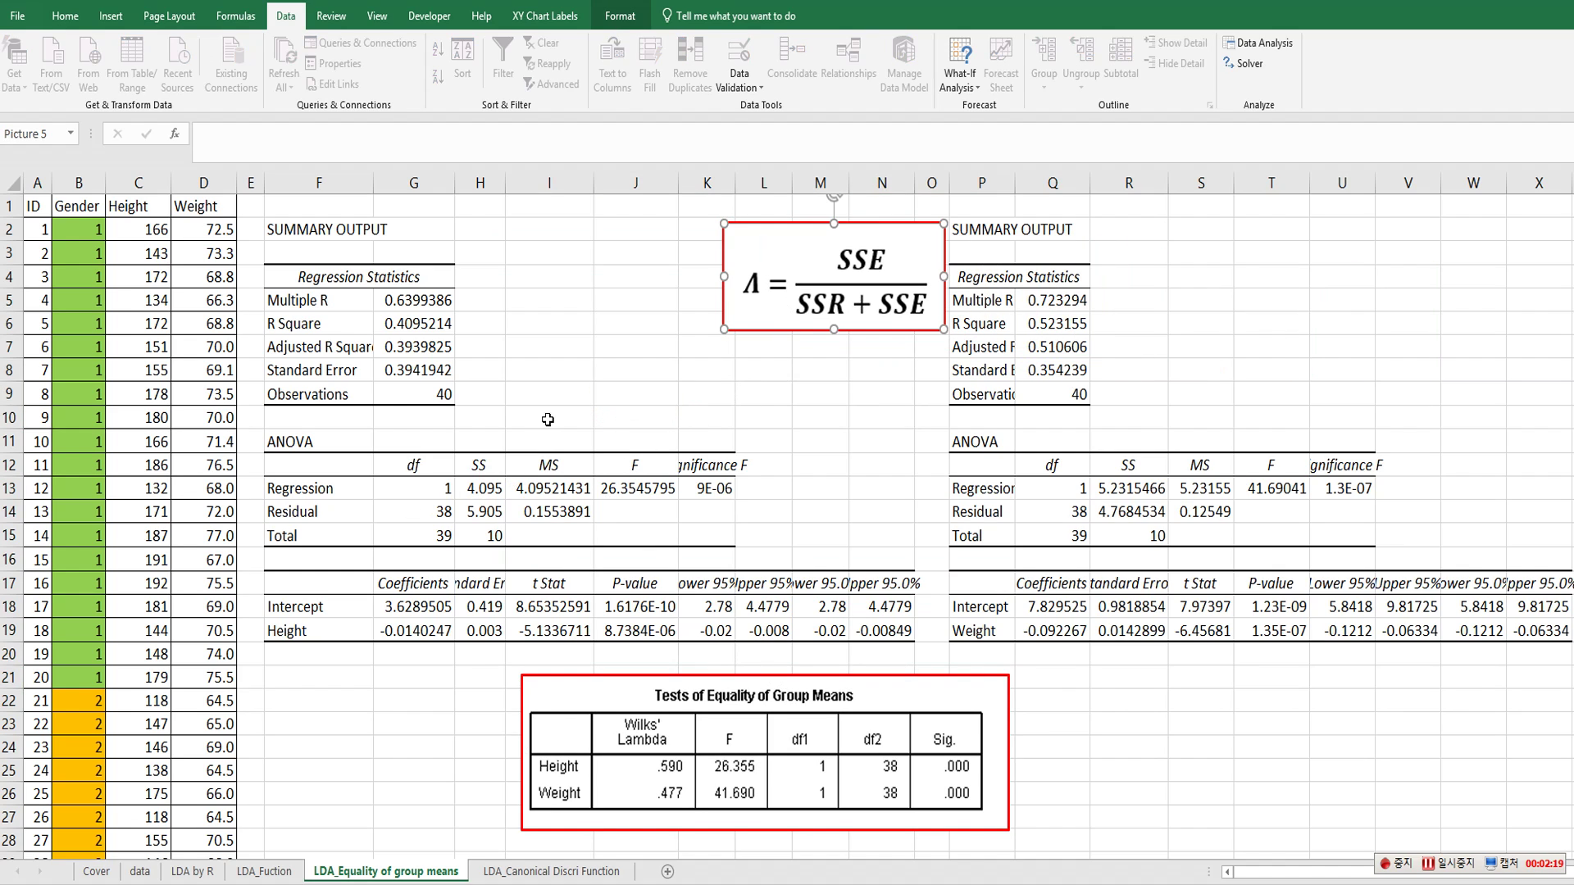
- Enter the label 'Wilks's lambda' in I8 beside the Height regression
left_click(548, 373)
type("Wilks's lm")
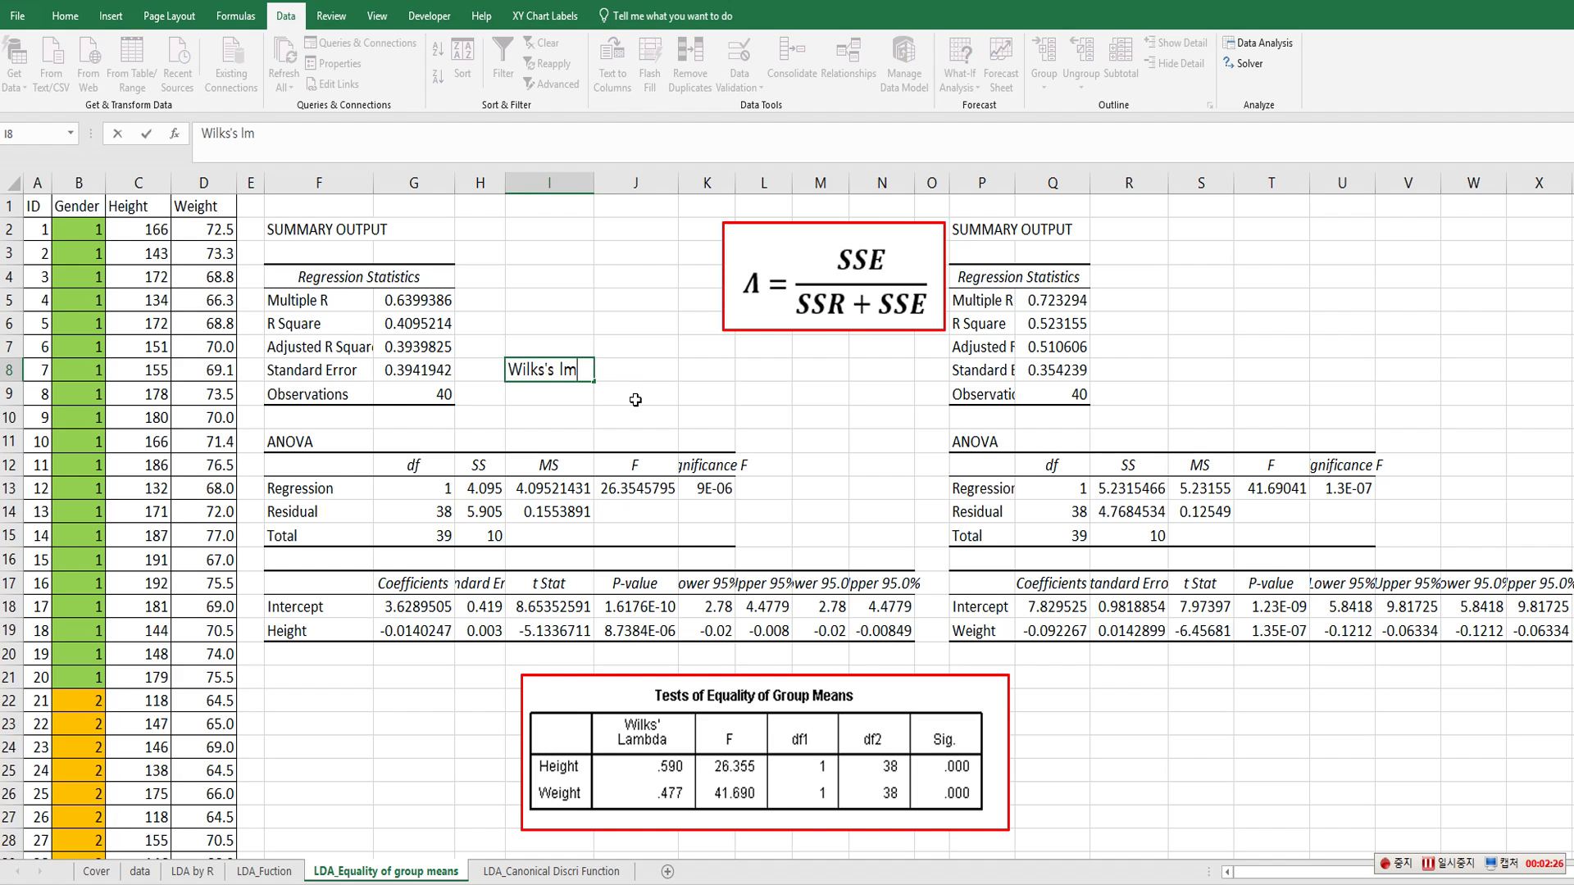
key("BackSpace")
type("ambda")
key("Return")
key("Up")
key("Right")
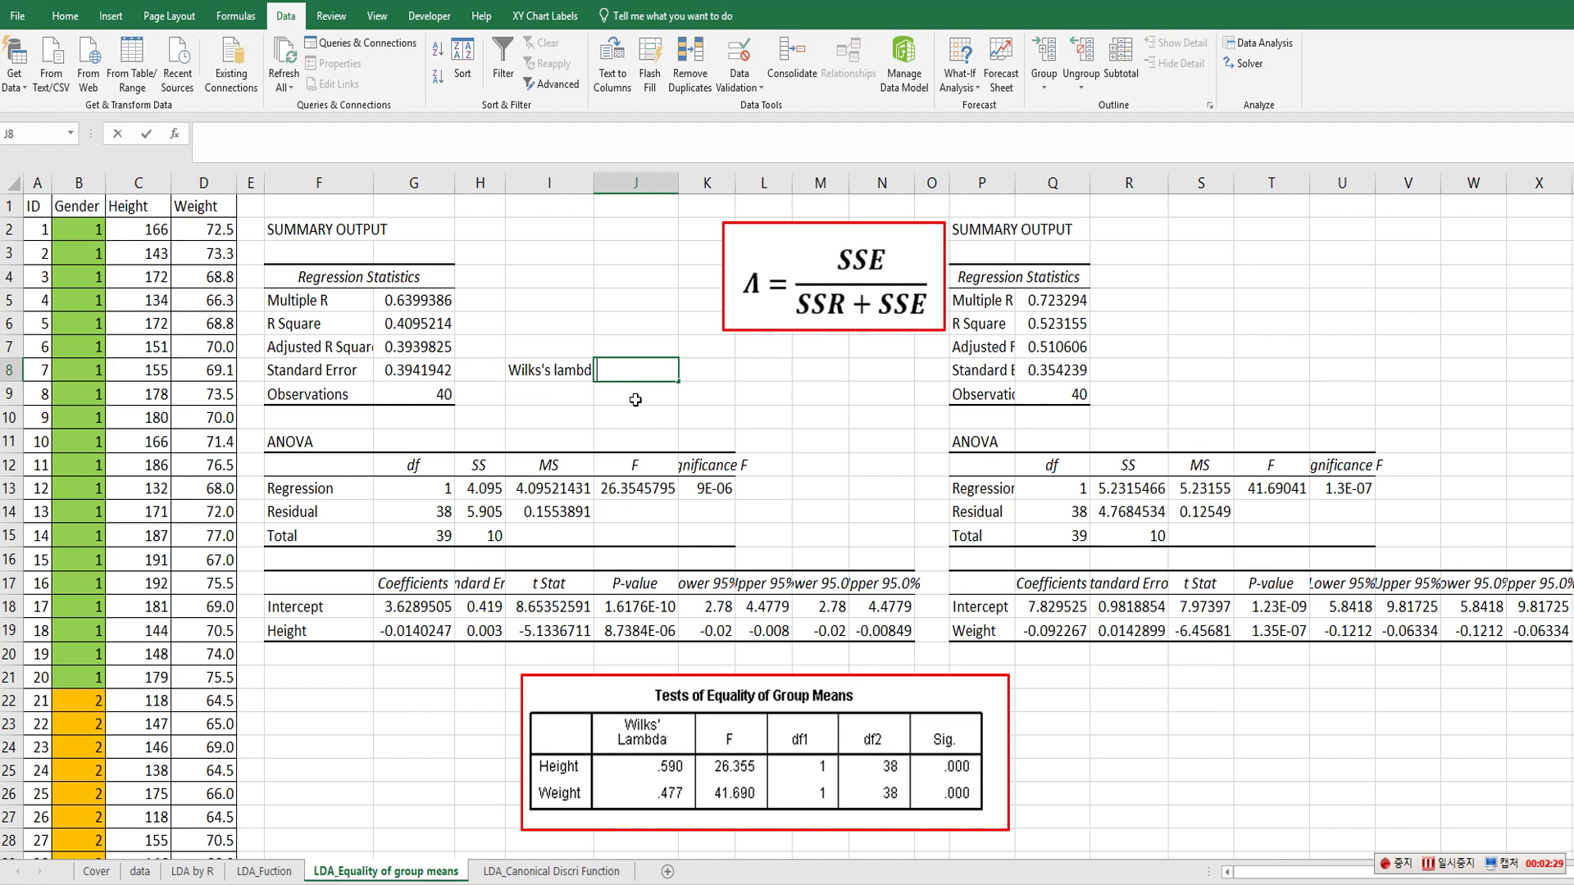
type("=")
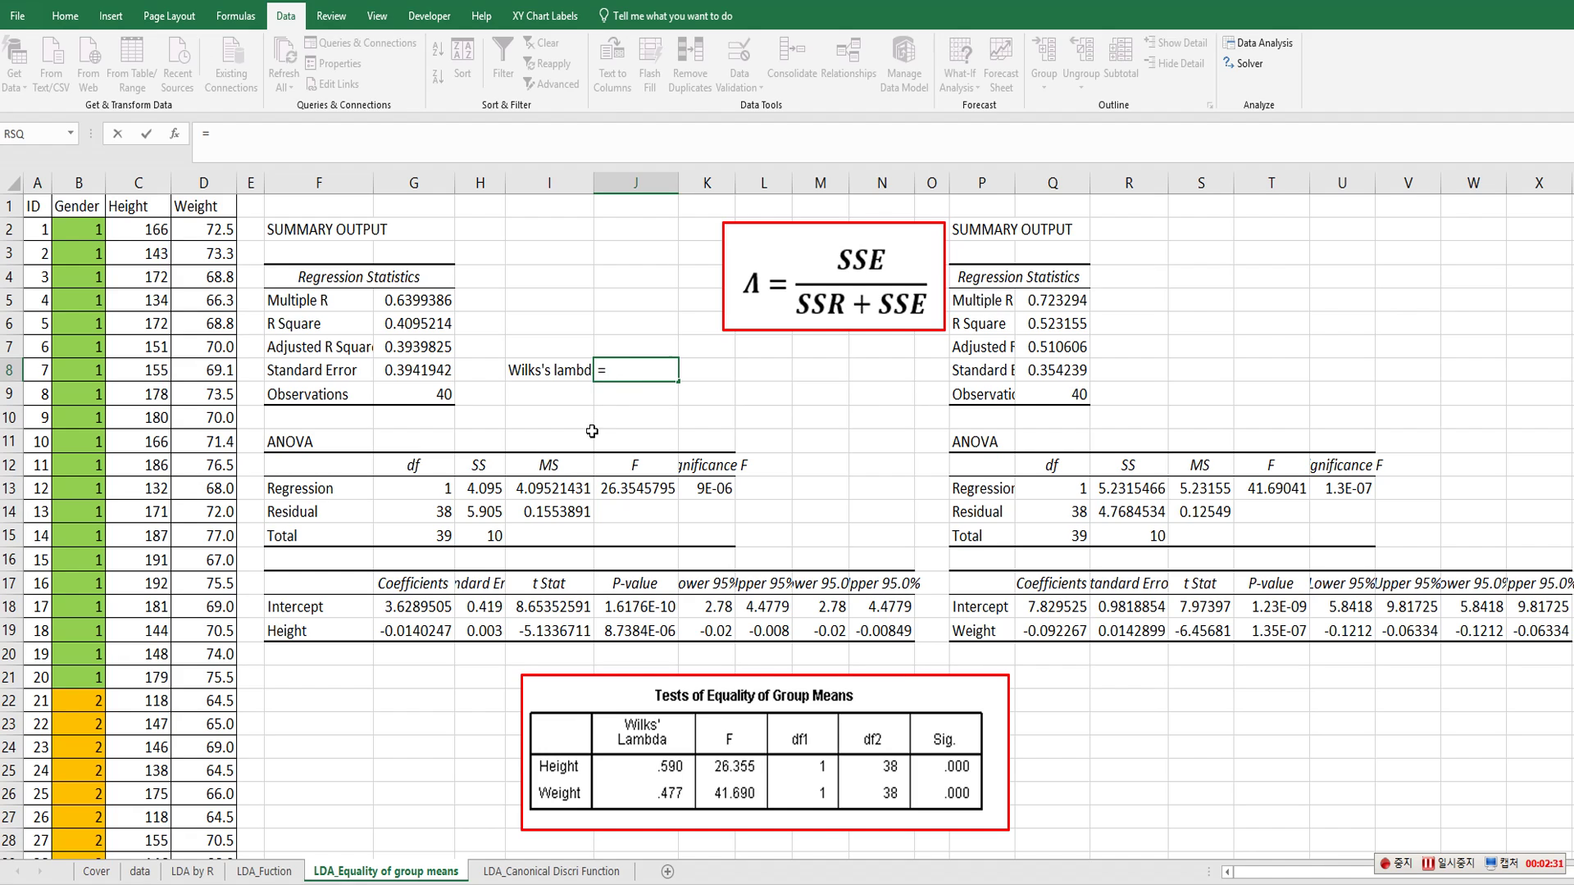
- Compute Wilks's lambda in J8 as =H14/(H13+H14), giving 0.59047857
left_click(498, 510)
type("/(")
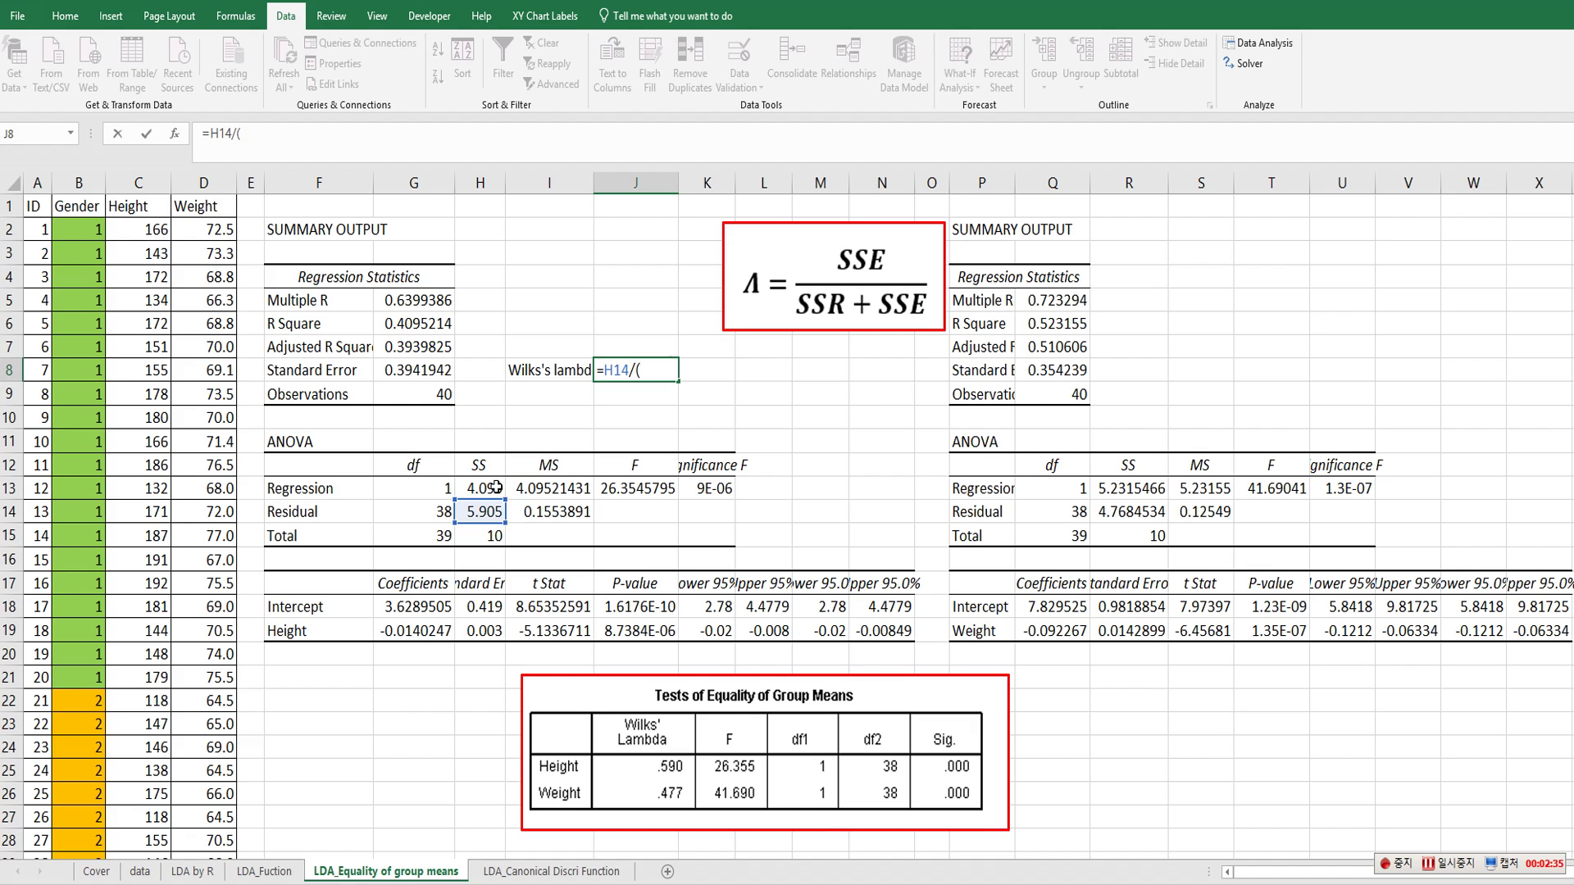
left_click(496, 487)
type("+")
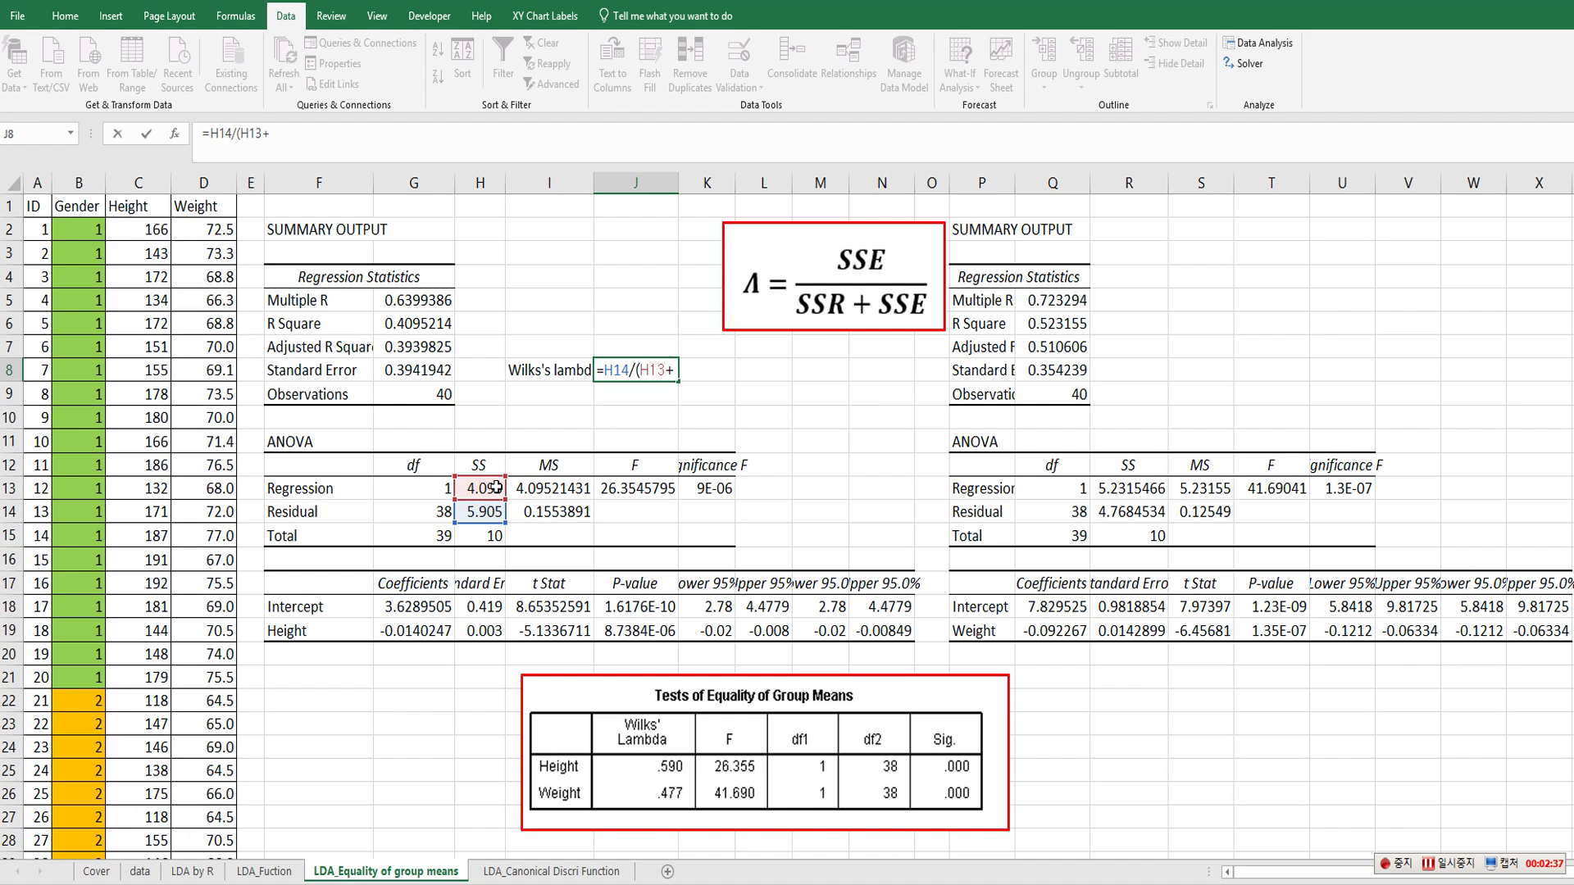
left_click(487, 508)
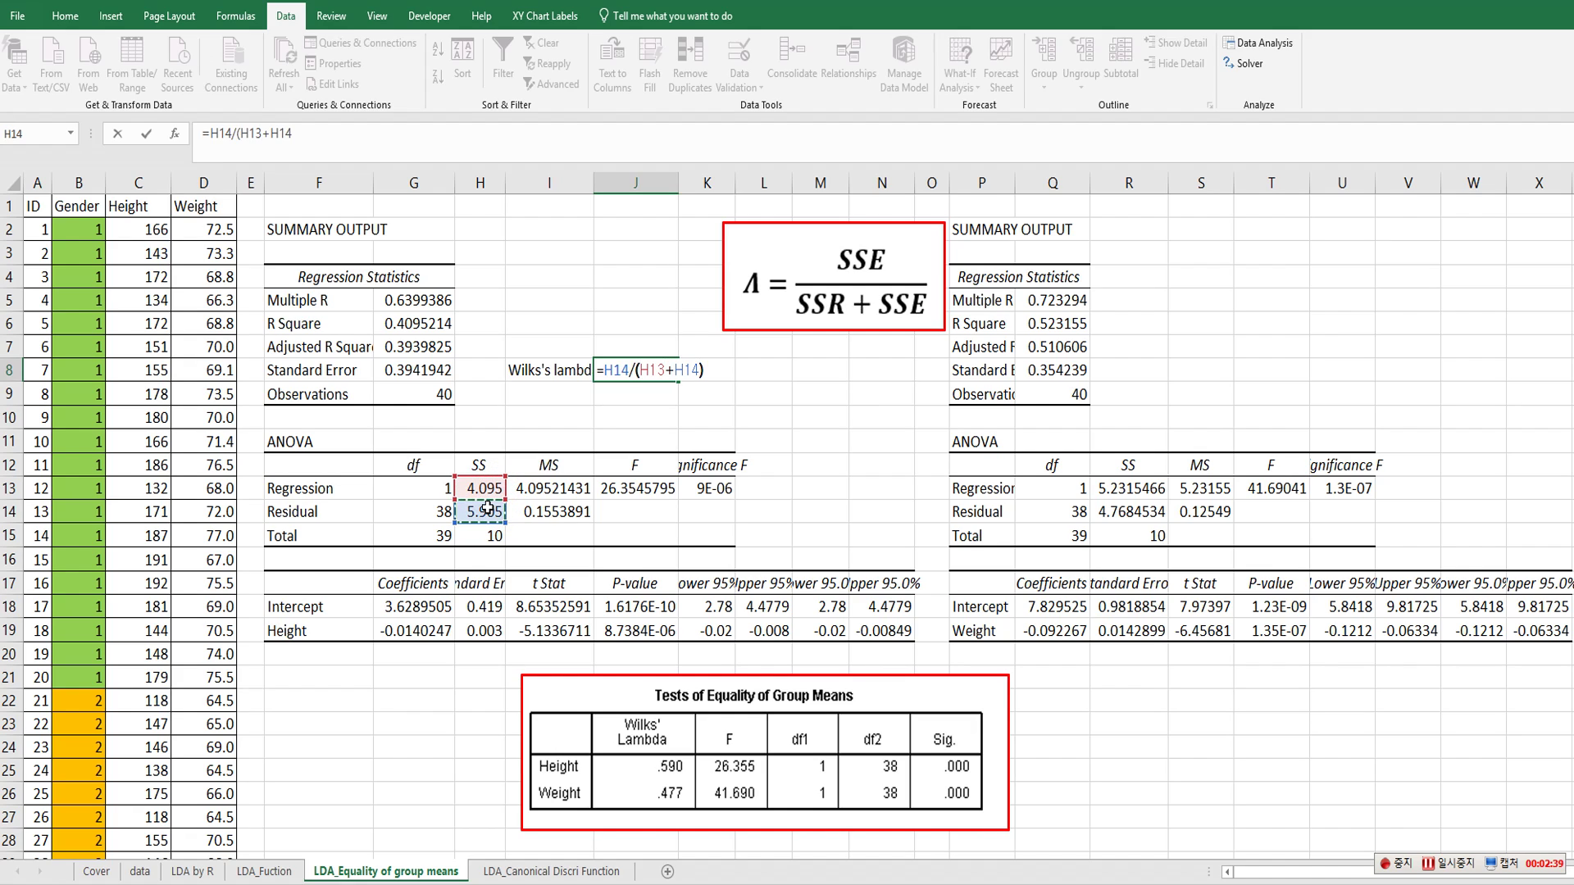
key("Return")
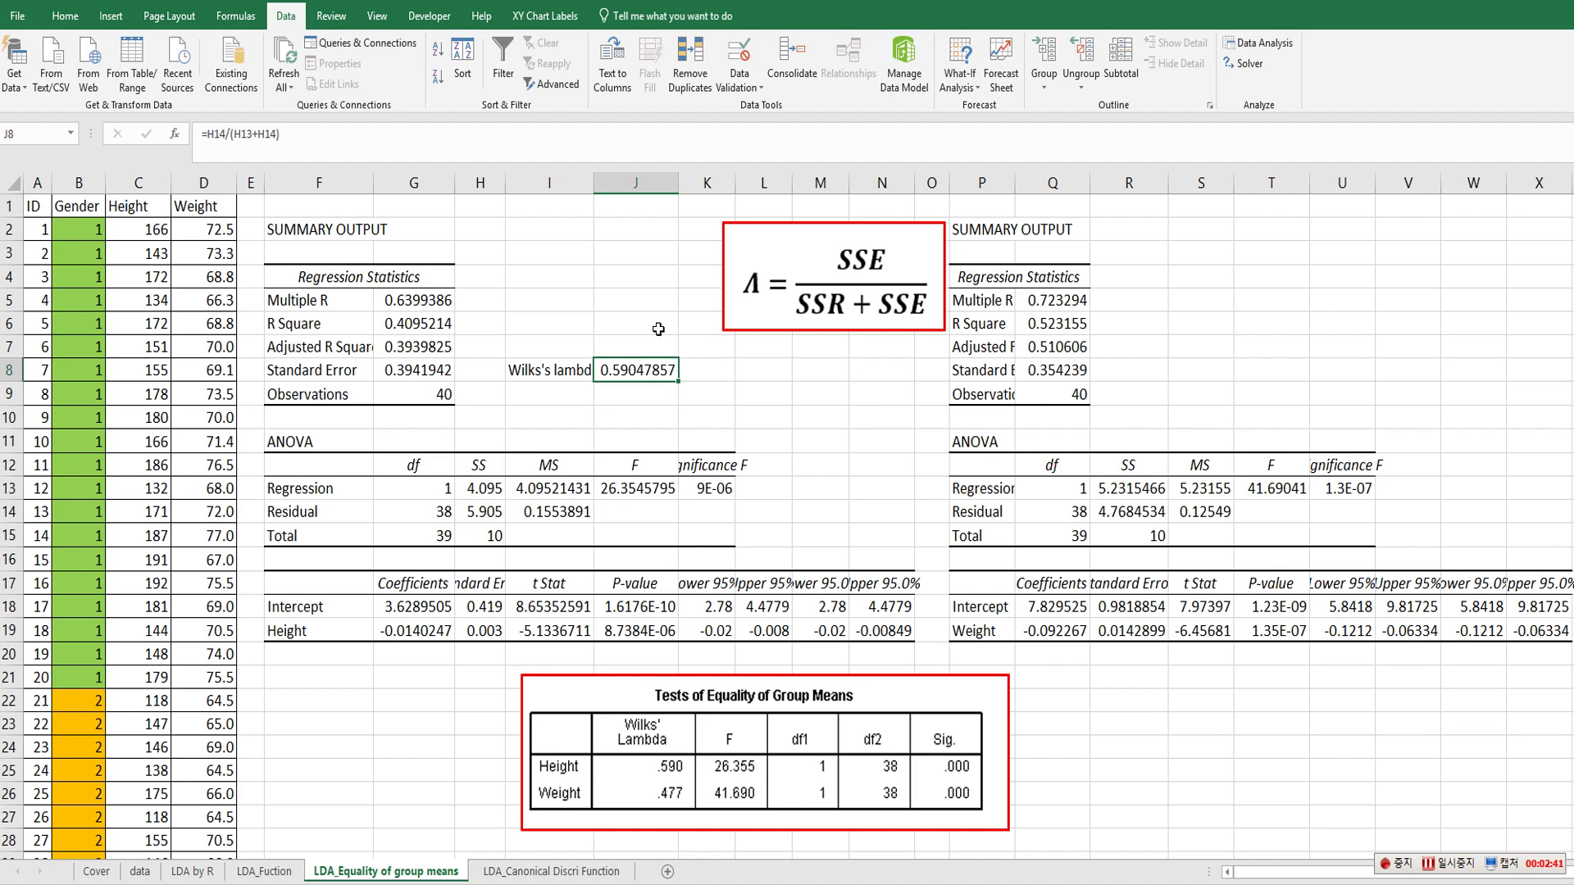
- Copy the label and formula to S8:T8 for the Weight regression, giving 0.476845
left_click_drag(576, 371, 664, 372)
key("ctrl+c")
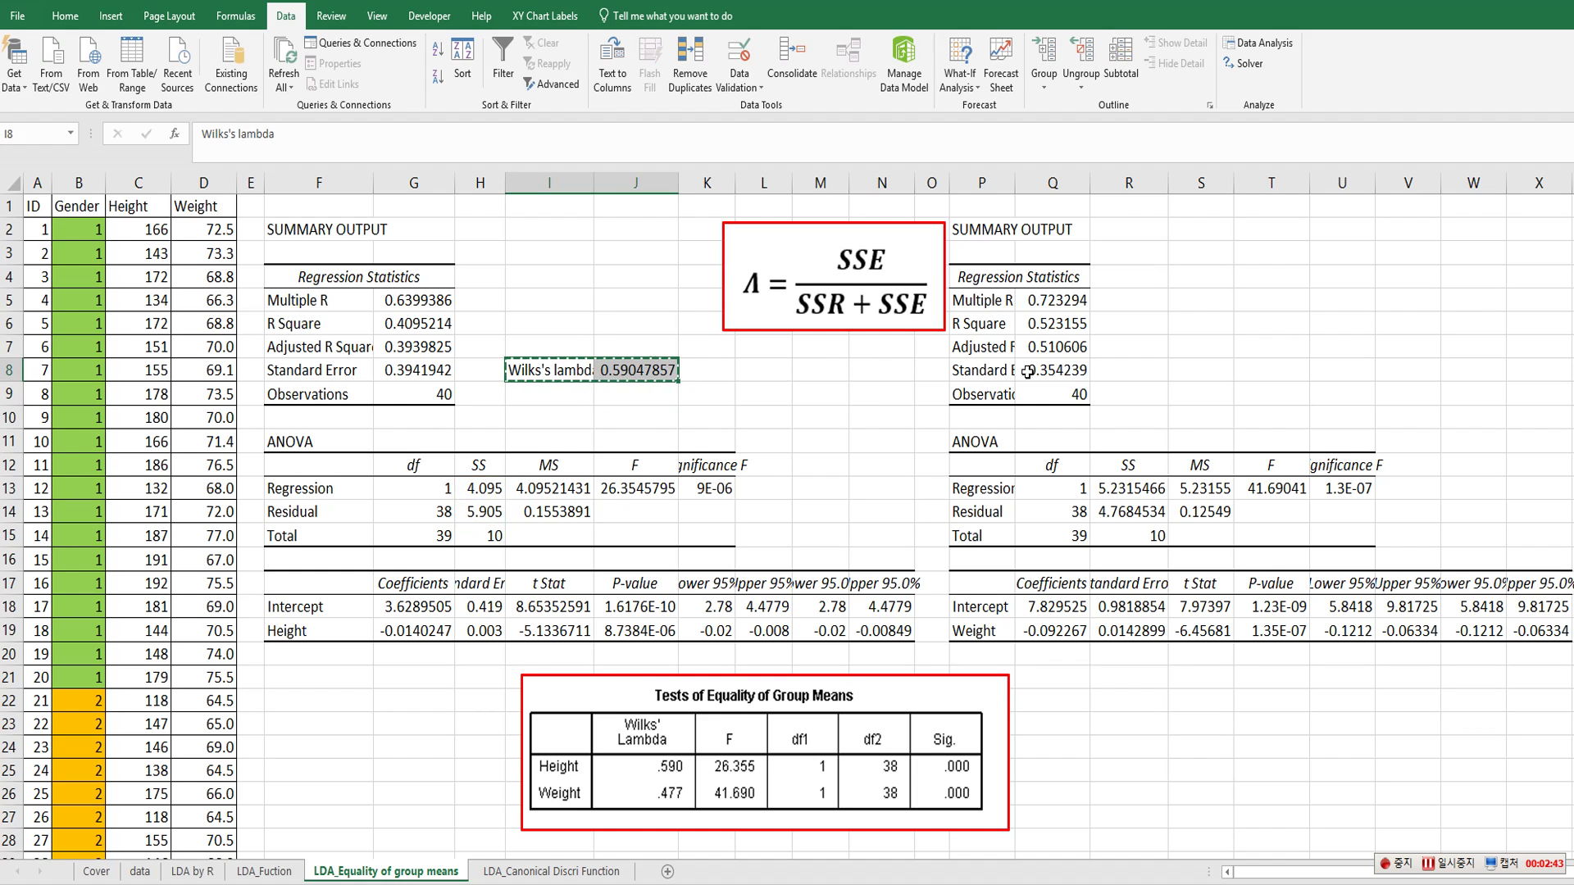
left_click(1193, 372)
key("ctrl+v")
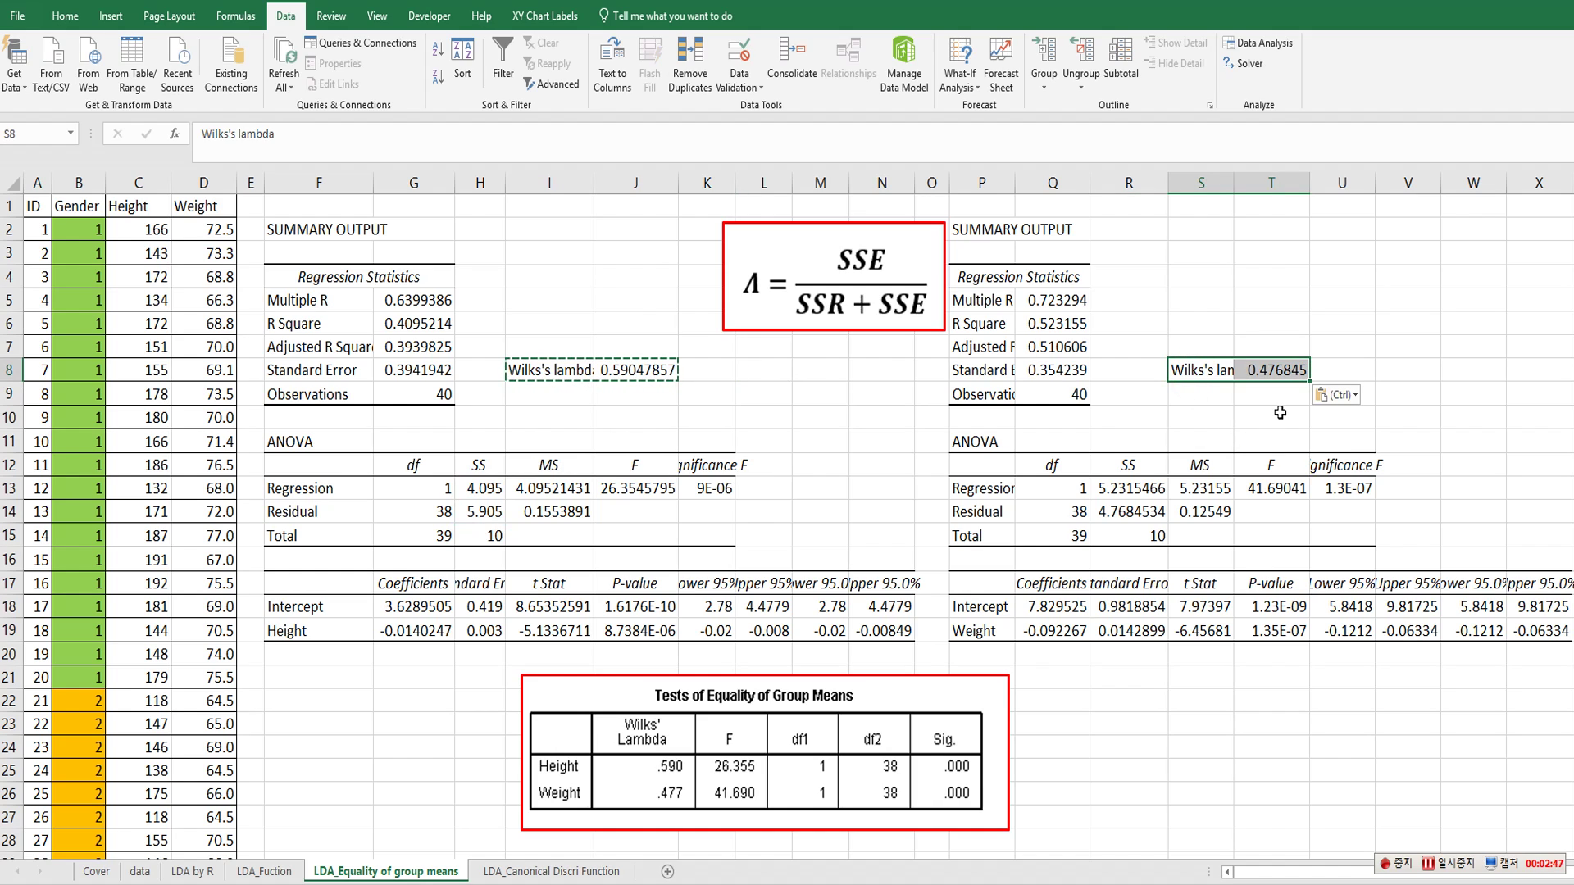
left_click(1267, 371)
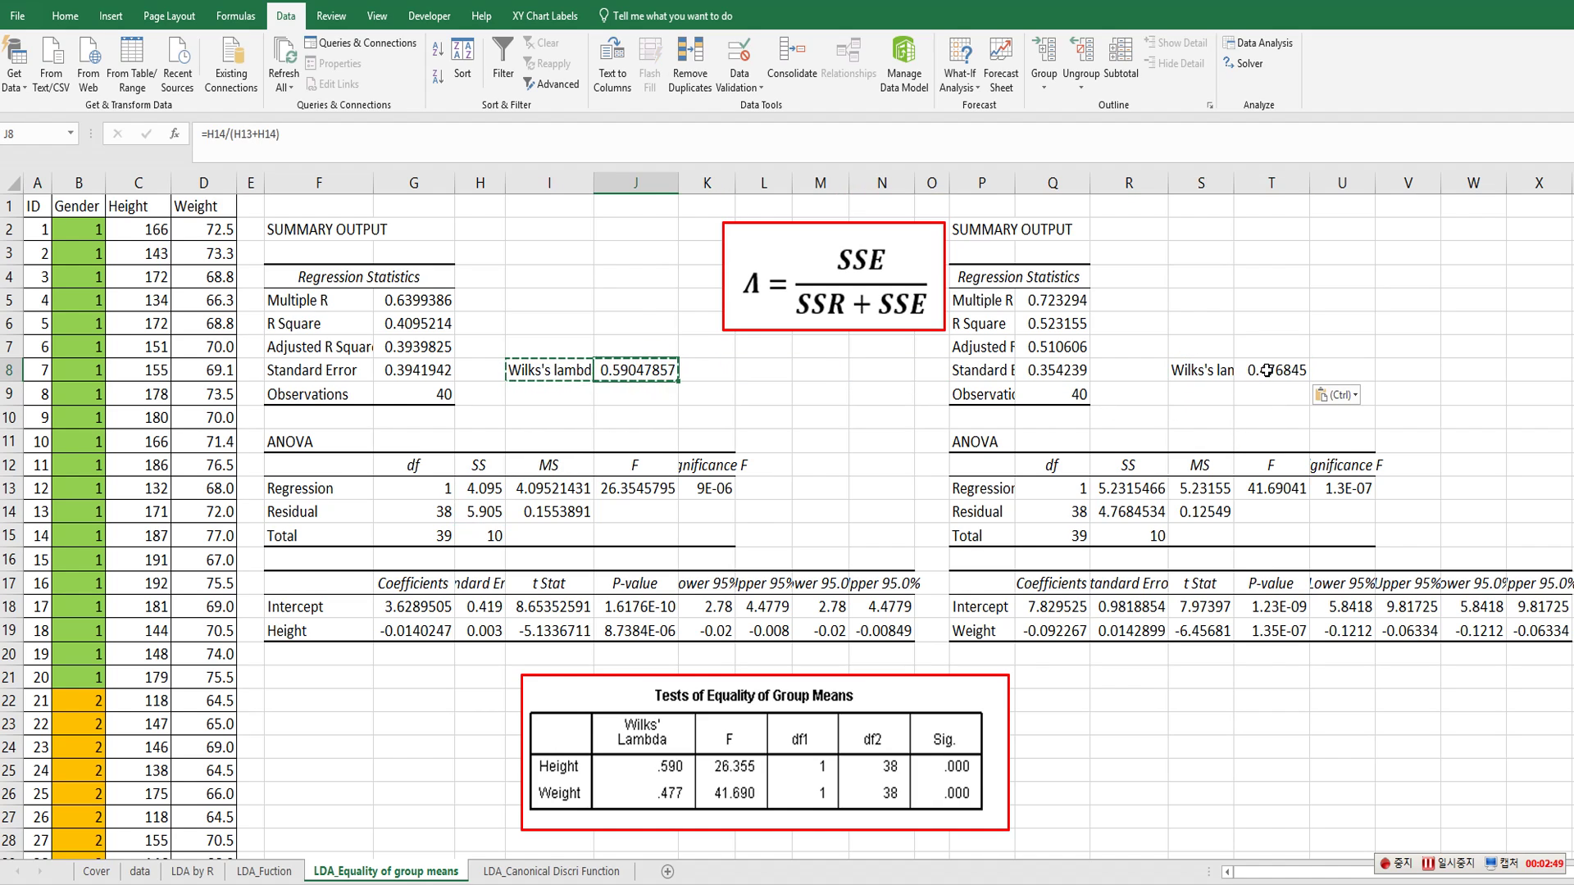
- Fill both Wilks's lambda results J8 and T8 in yellow
left_click(64, 17)
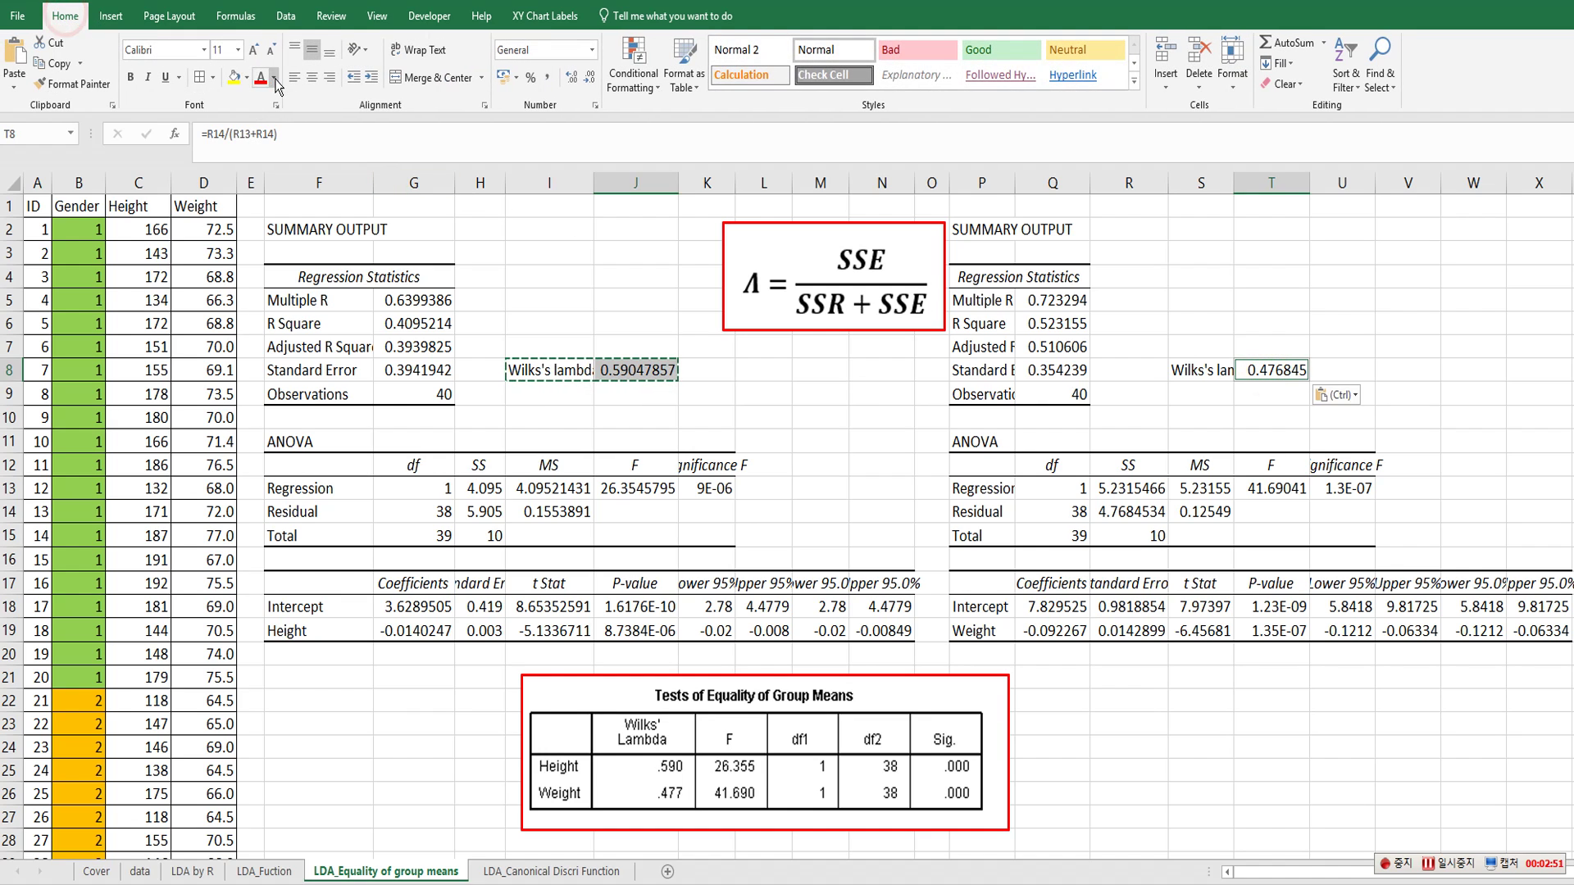
left_click(235, 77)
left_click(591, 421)
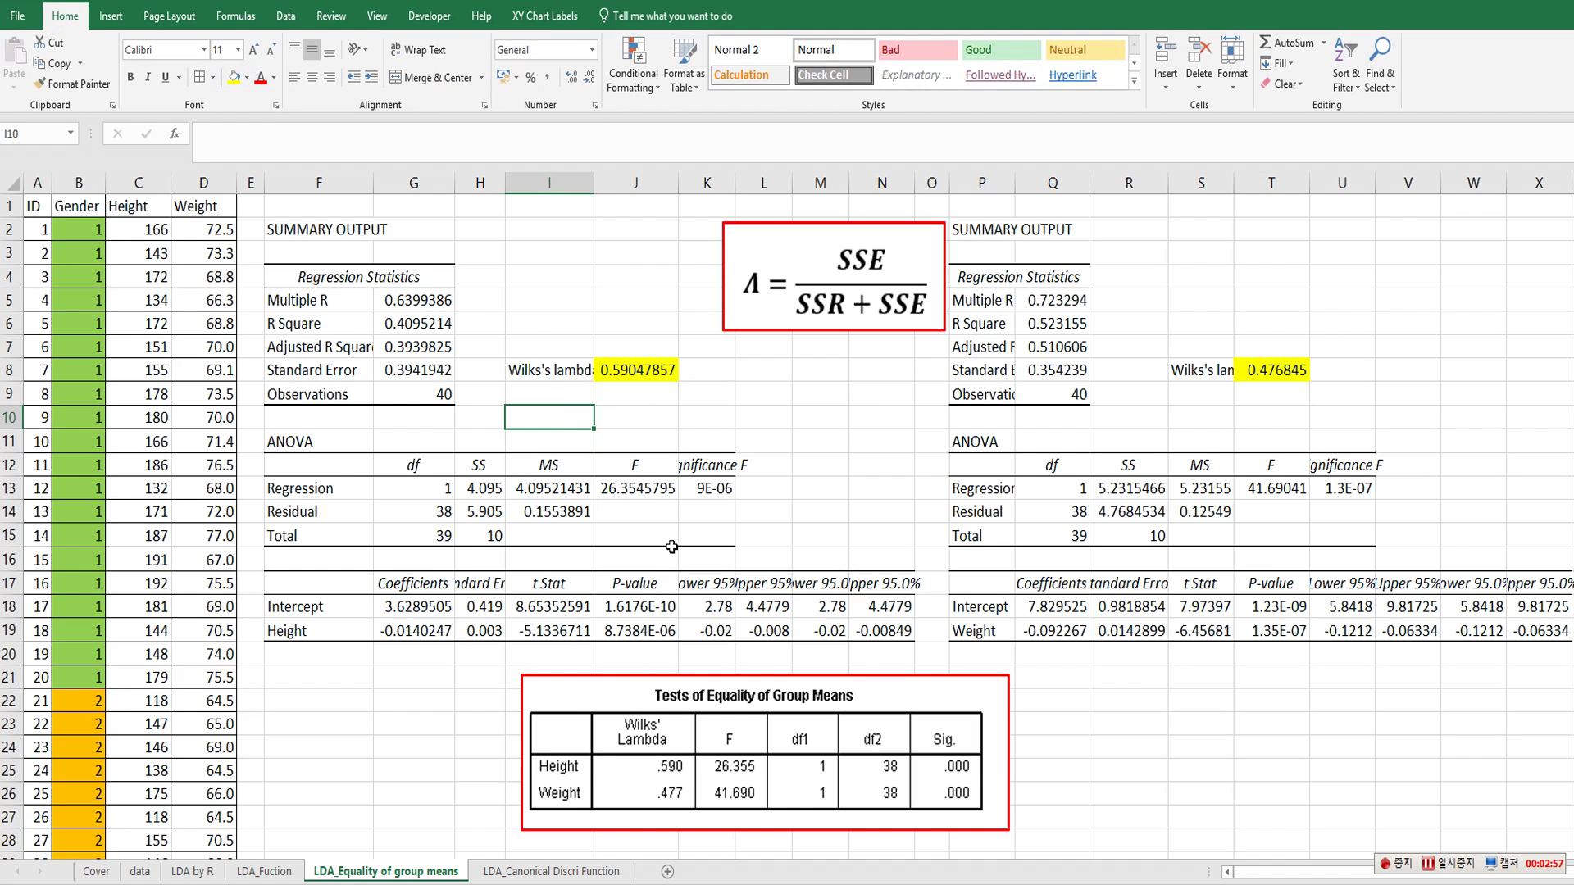
- Fill both F values yellow, then switch to the LDA_Canonical Discri Function sheet
left_click(641, 492)
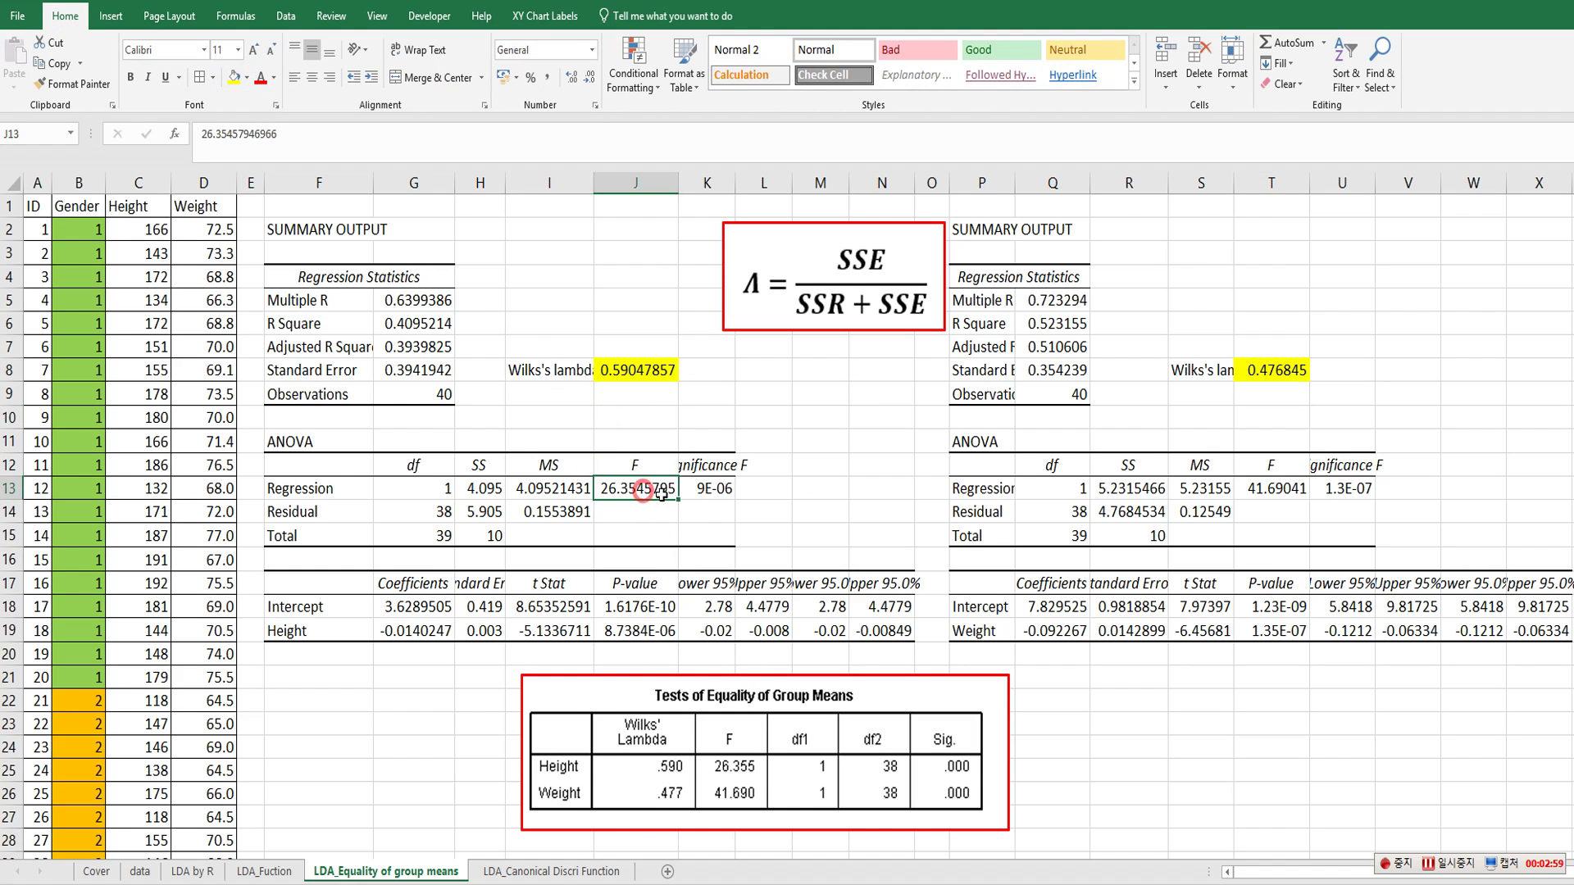
left_click(1268, 487, "ctrl")
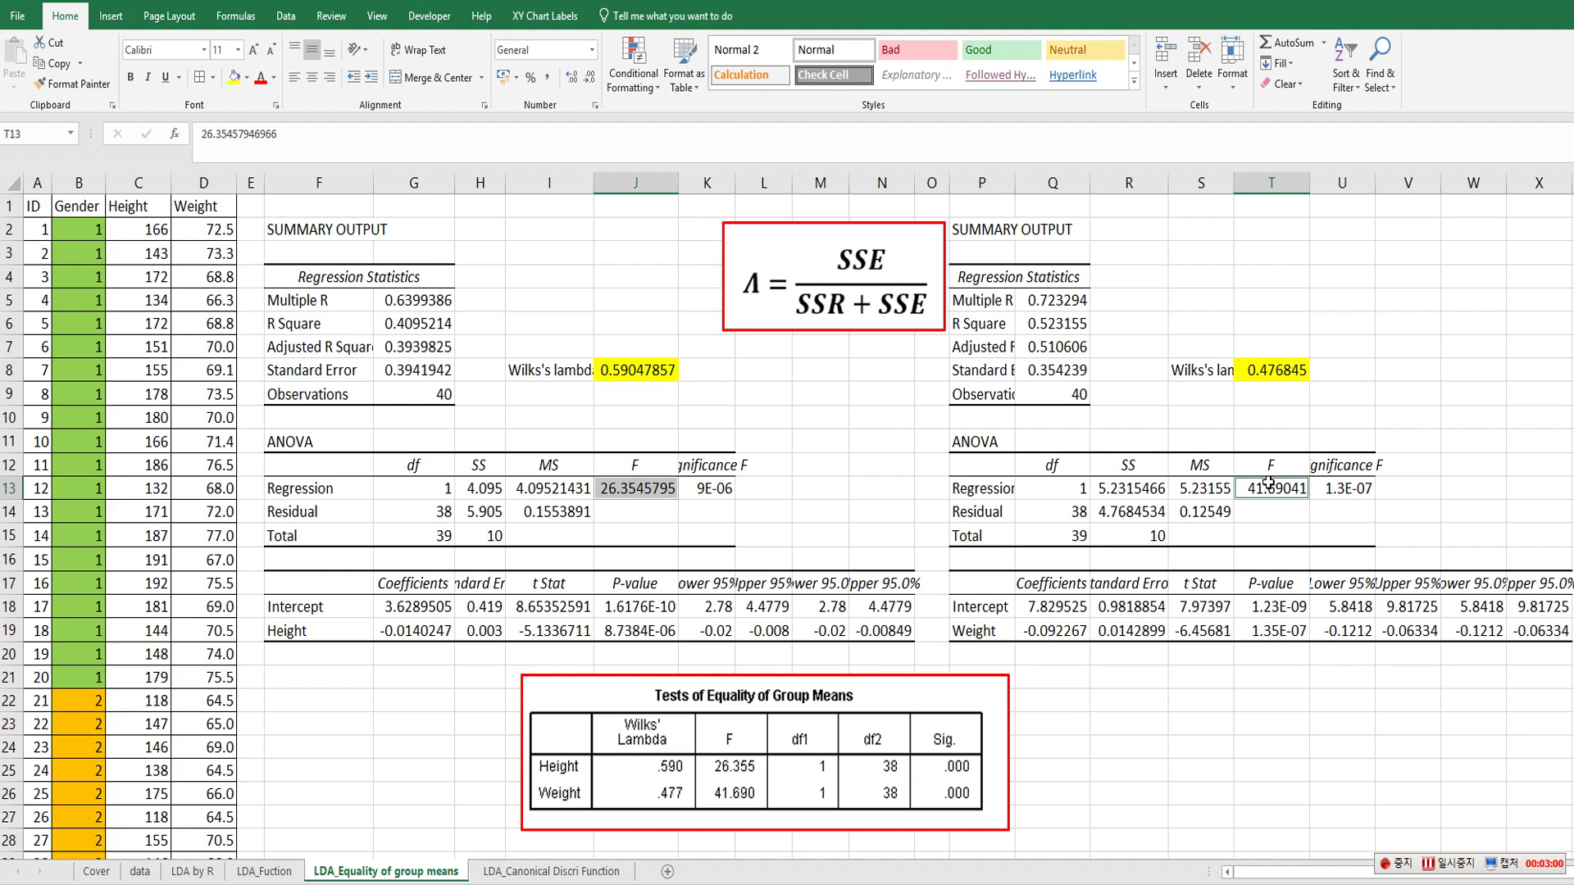
left_click(234, 78)
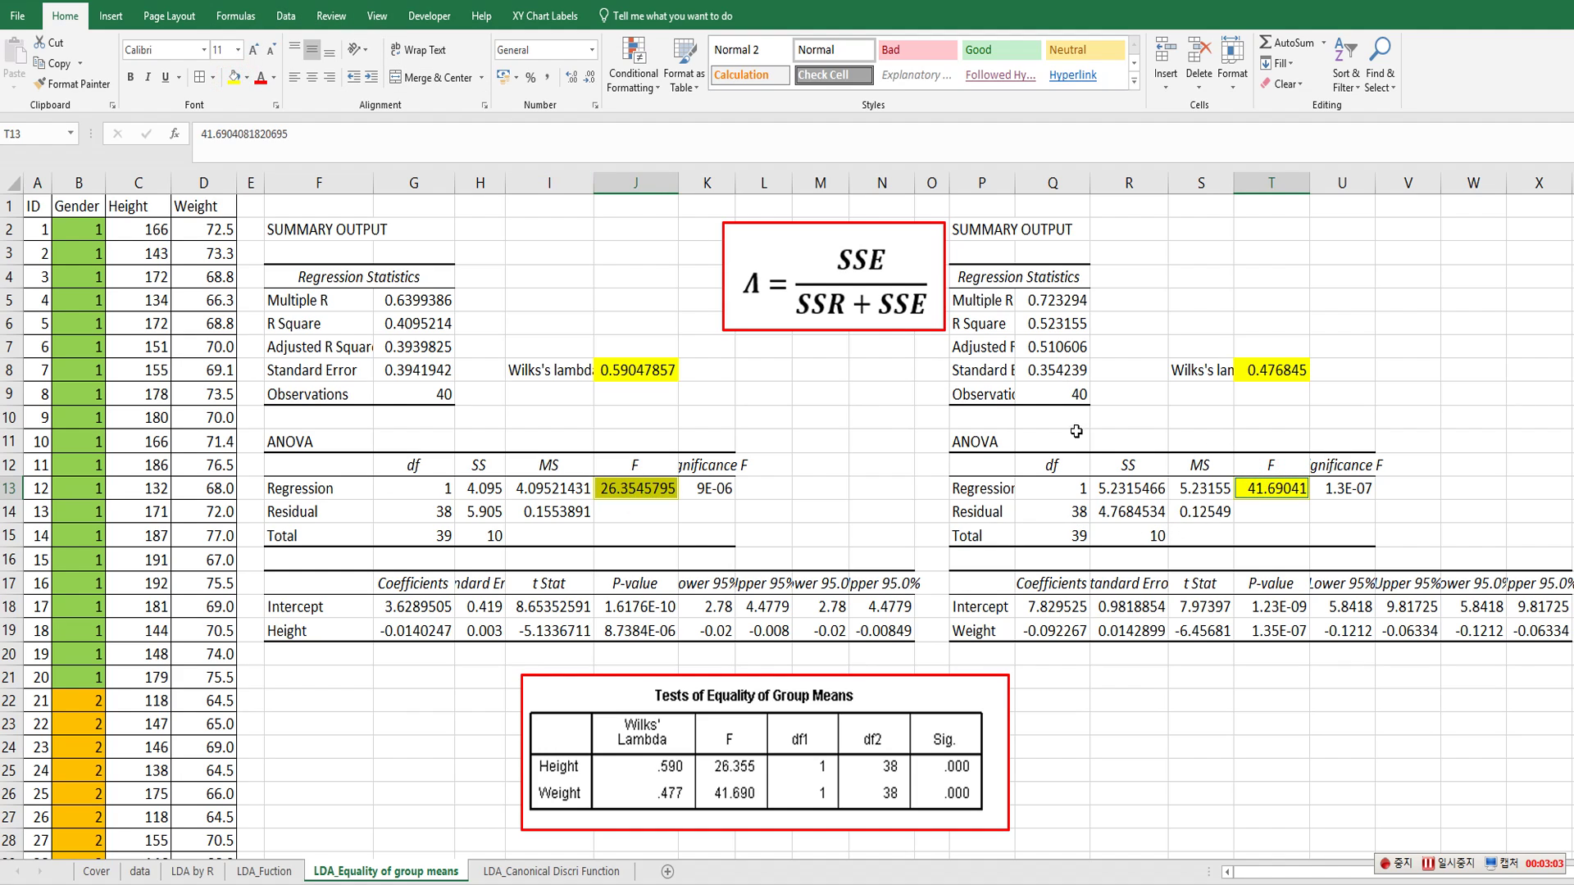
left_click(1128, 391)
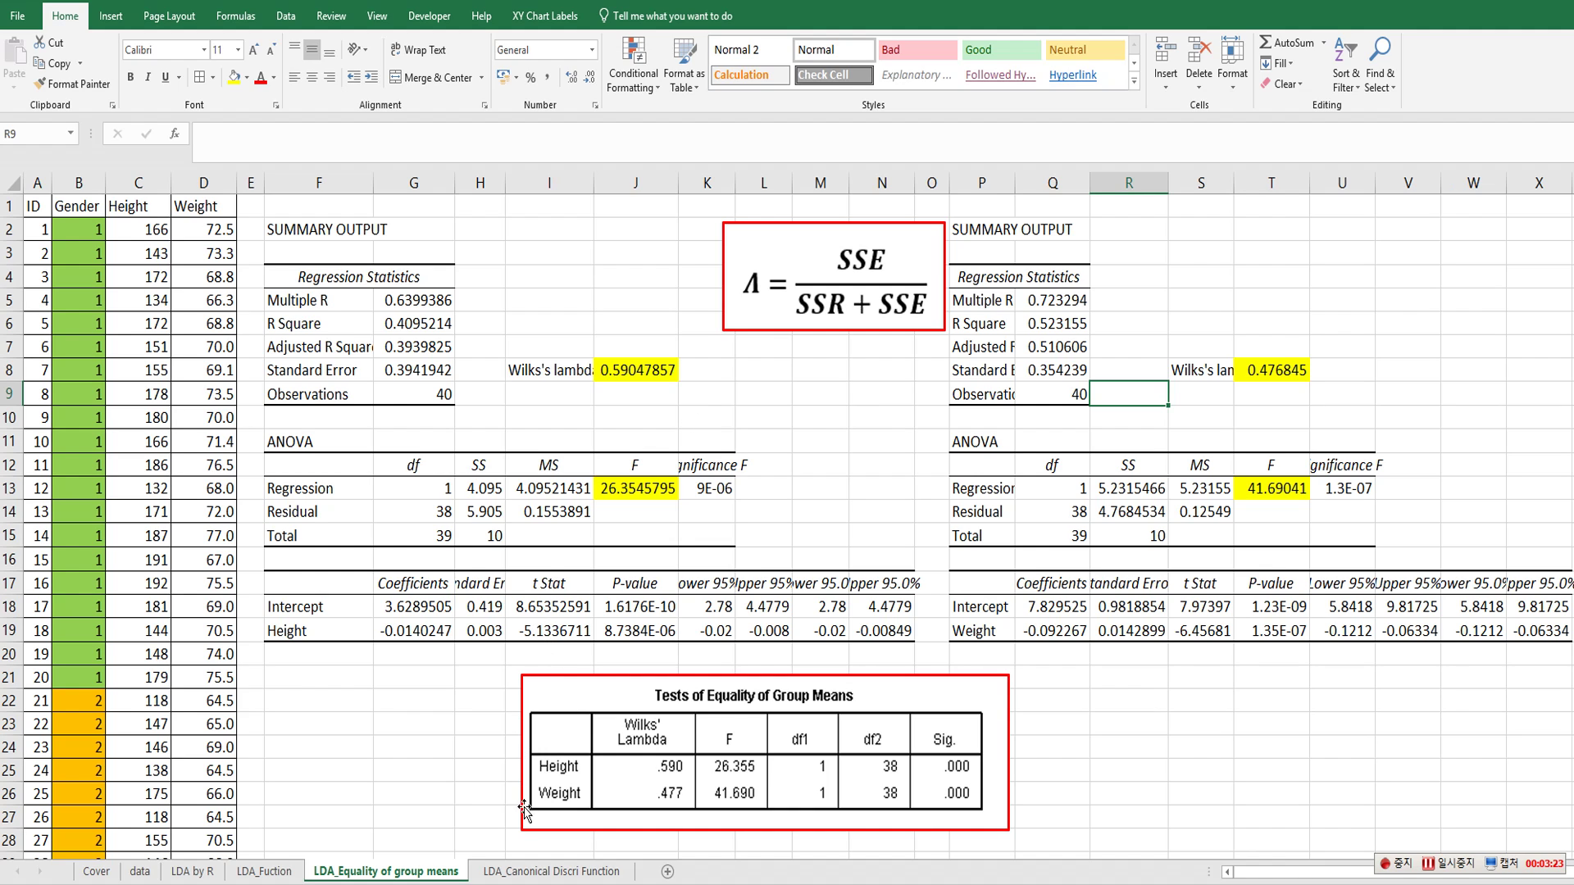
left_click(534, 871)
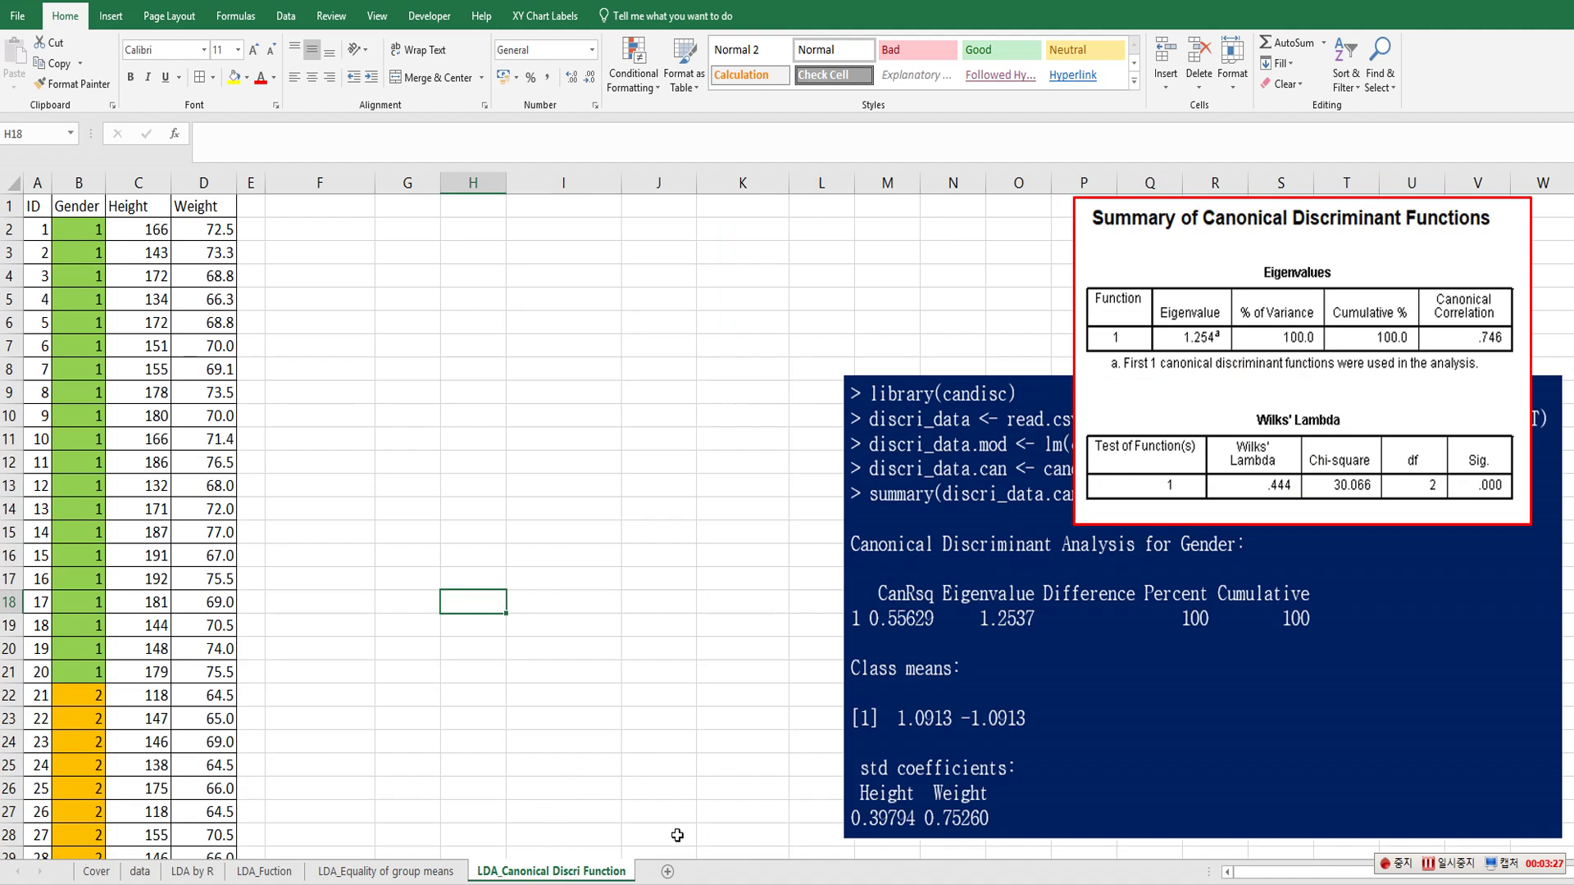
- Reposition the R output picture up-left and bring it forward
left_click_drag(1162, 404, 1170, 413)
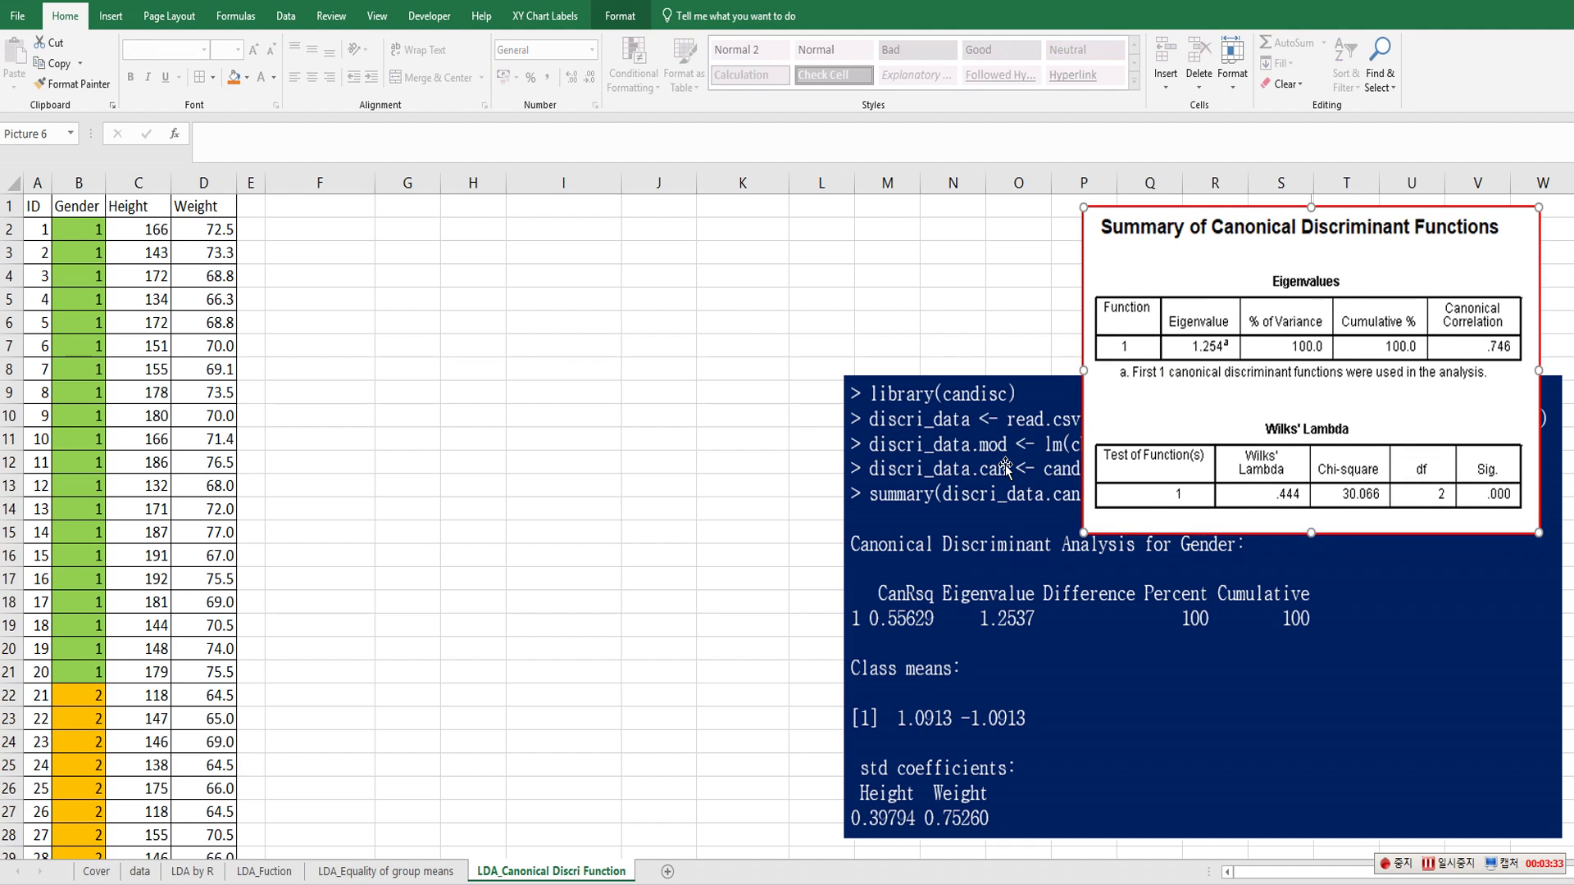
left_click_drag(1007, 467, 986, 454)
right_click(986, 454)
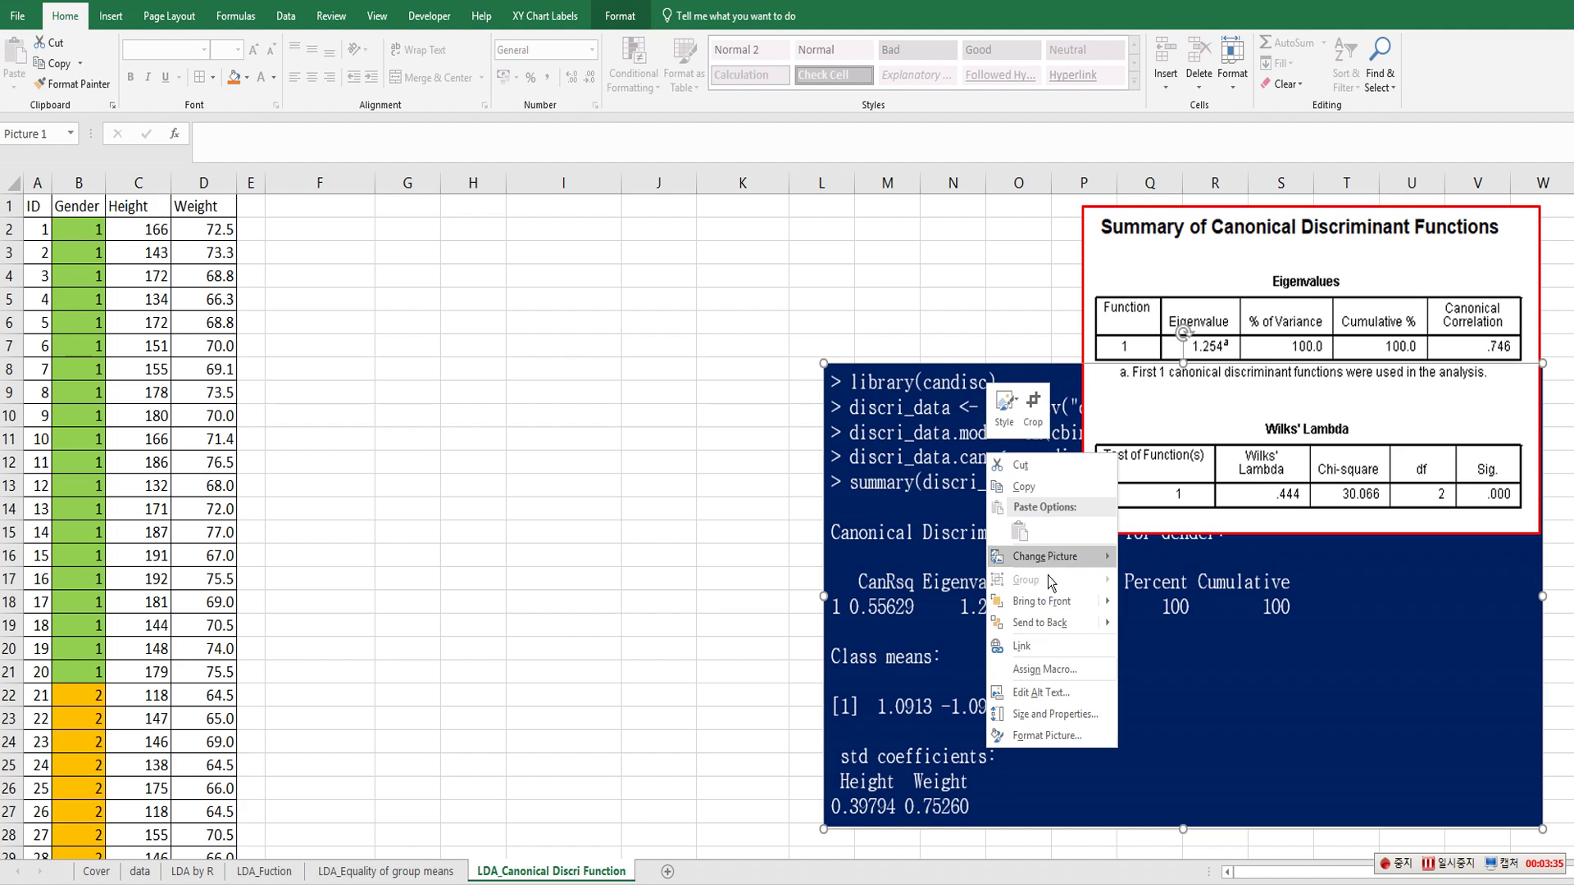
left_click(1052, 602)
left_click(737, 514)
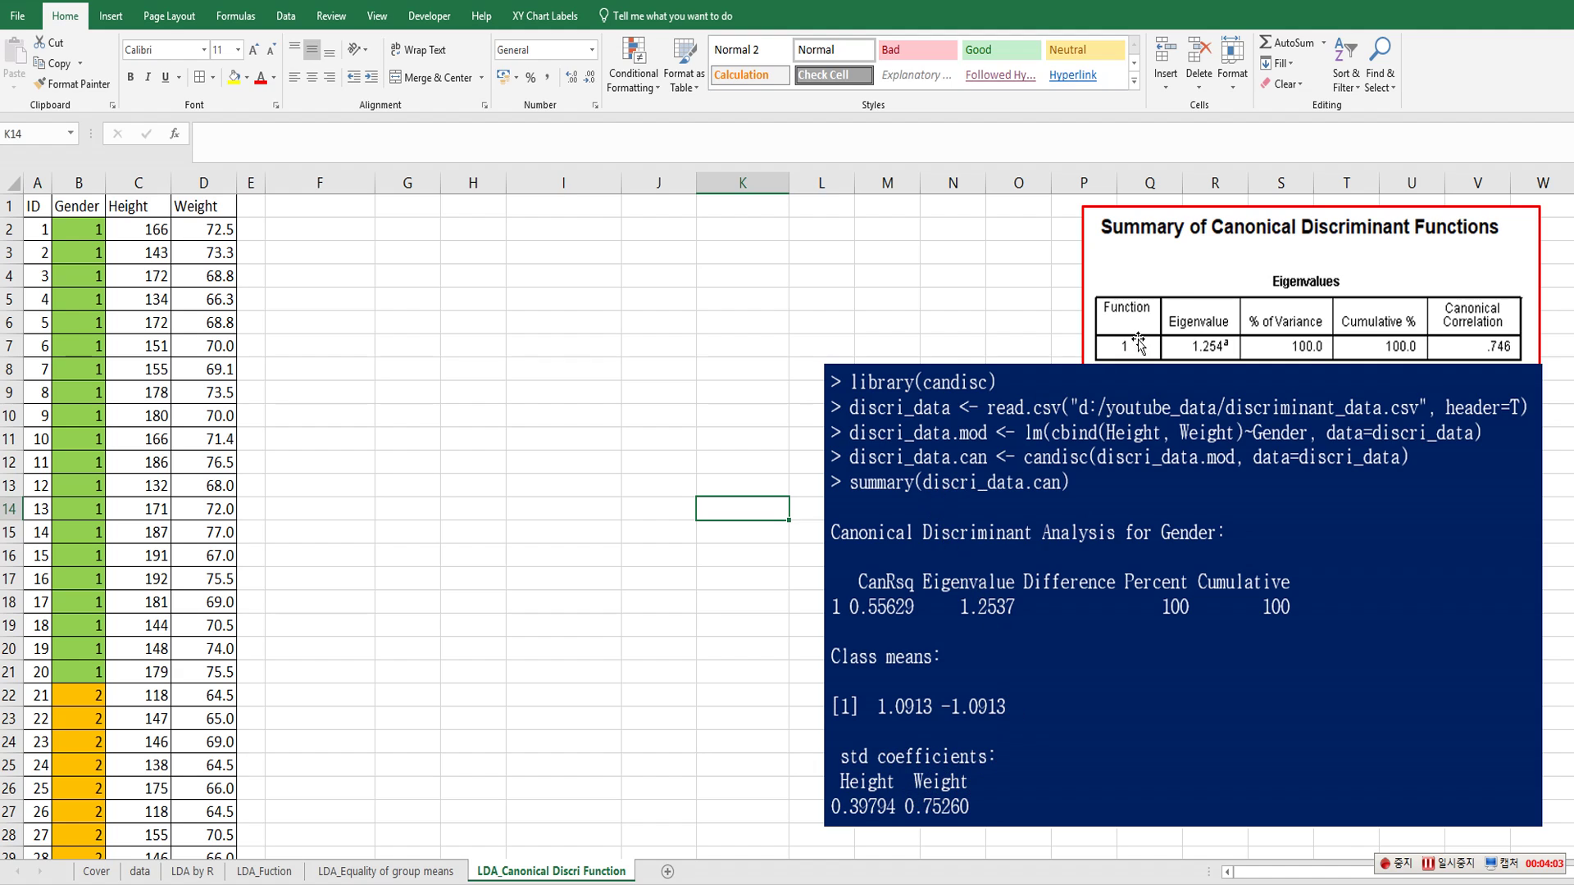
- Bring the SPSS canonical summary table to the front, overlapping the R output
right_click(1193, 301)
left_click(1240, 447)
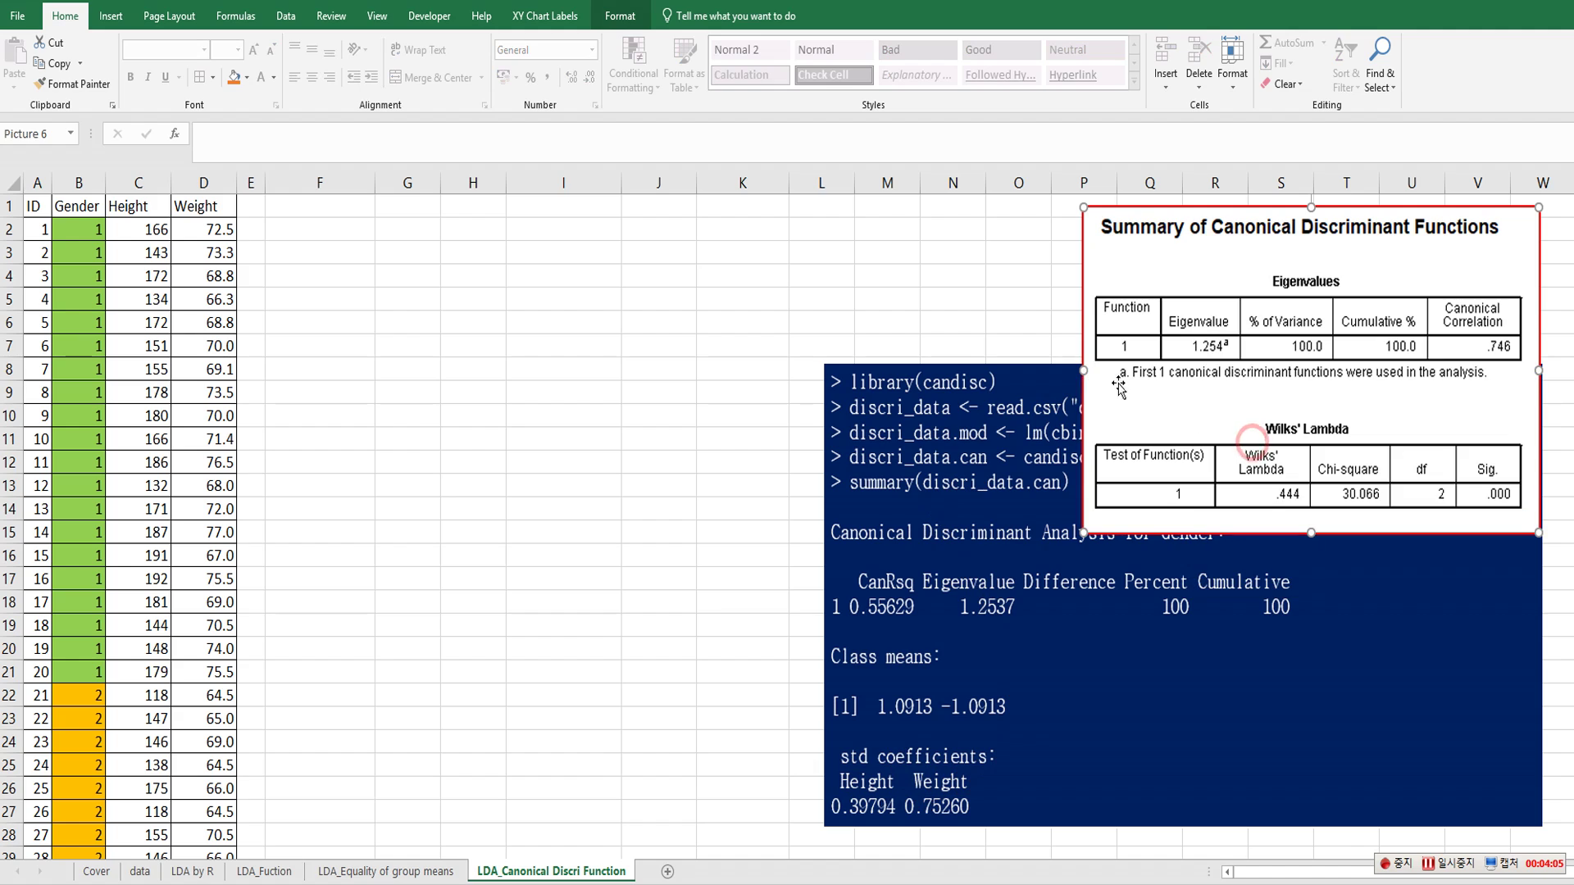
left_click(727, 489)
left_click(335, 233)
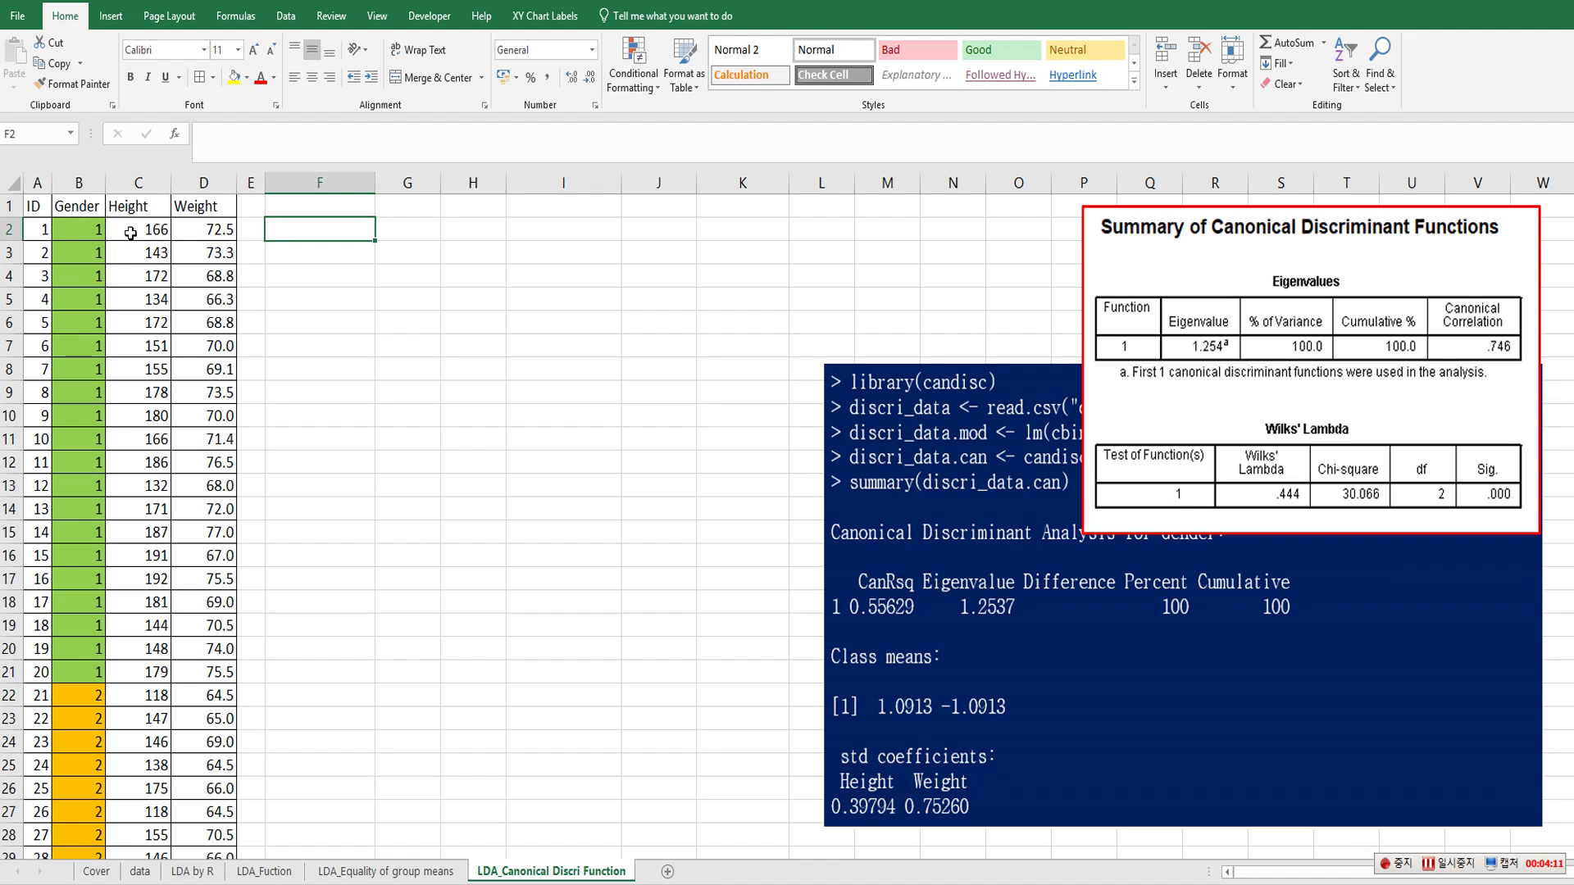
- Start a Regression with Input X set to Height and Weight $C$1:$D$41
left_click(286, 16)
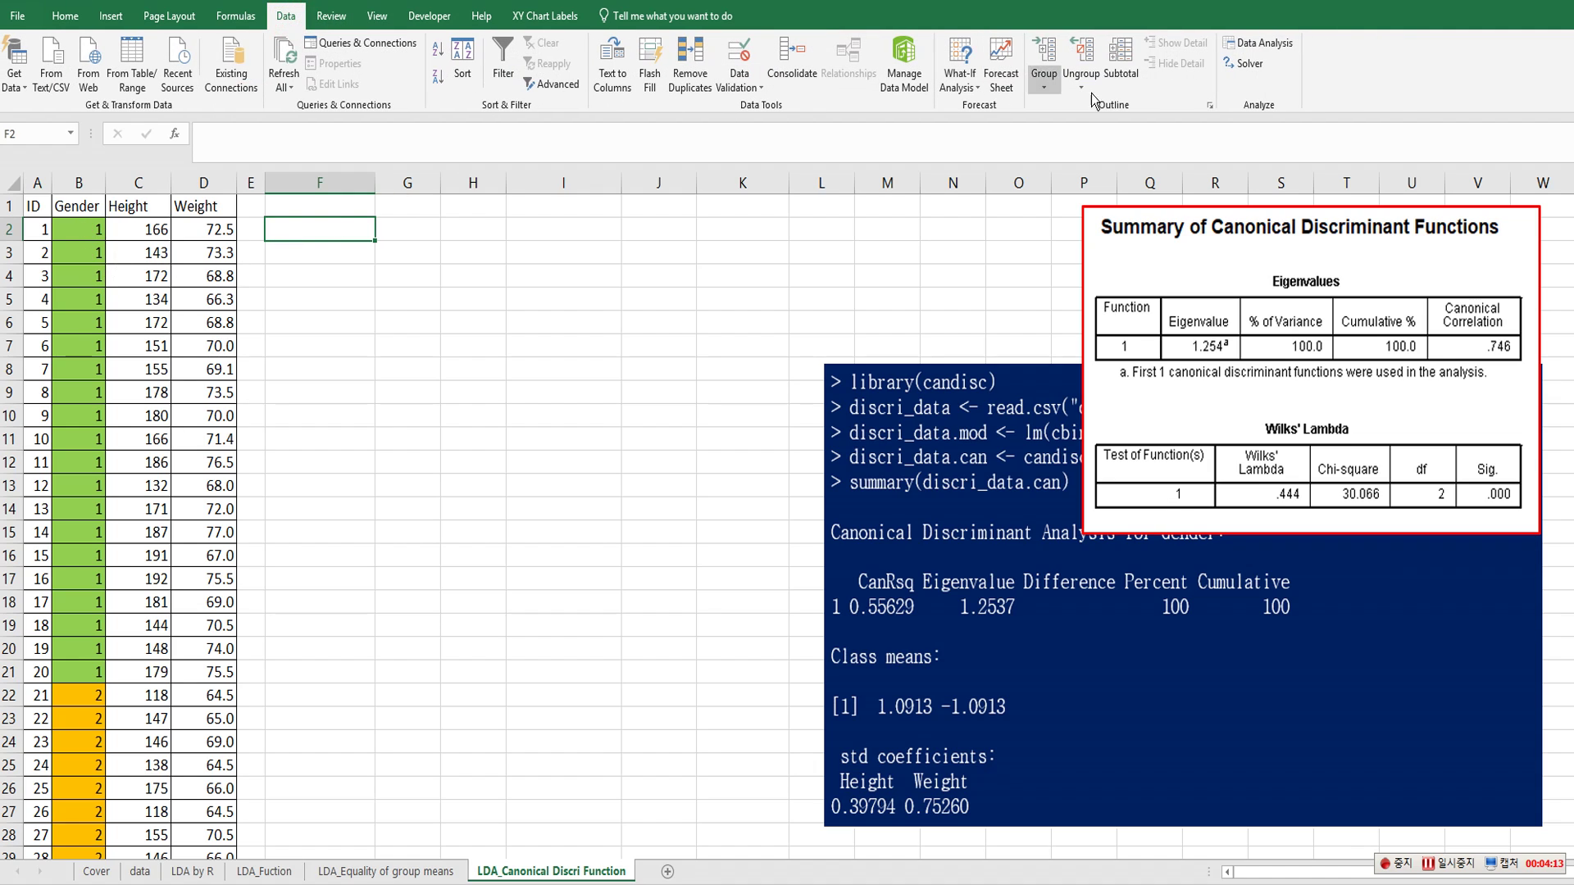
left_click(1259, 44)
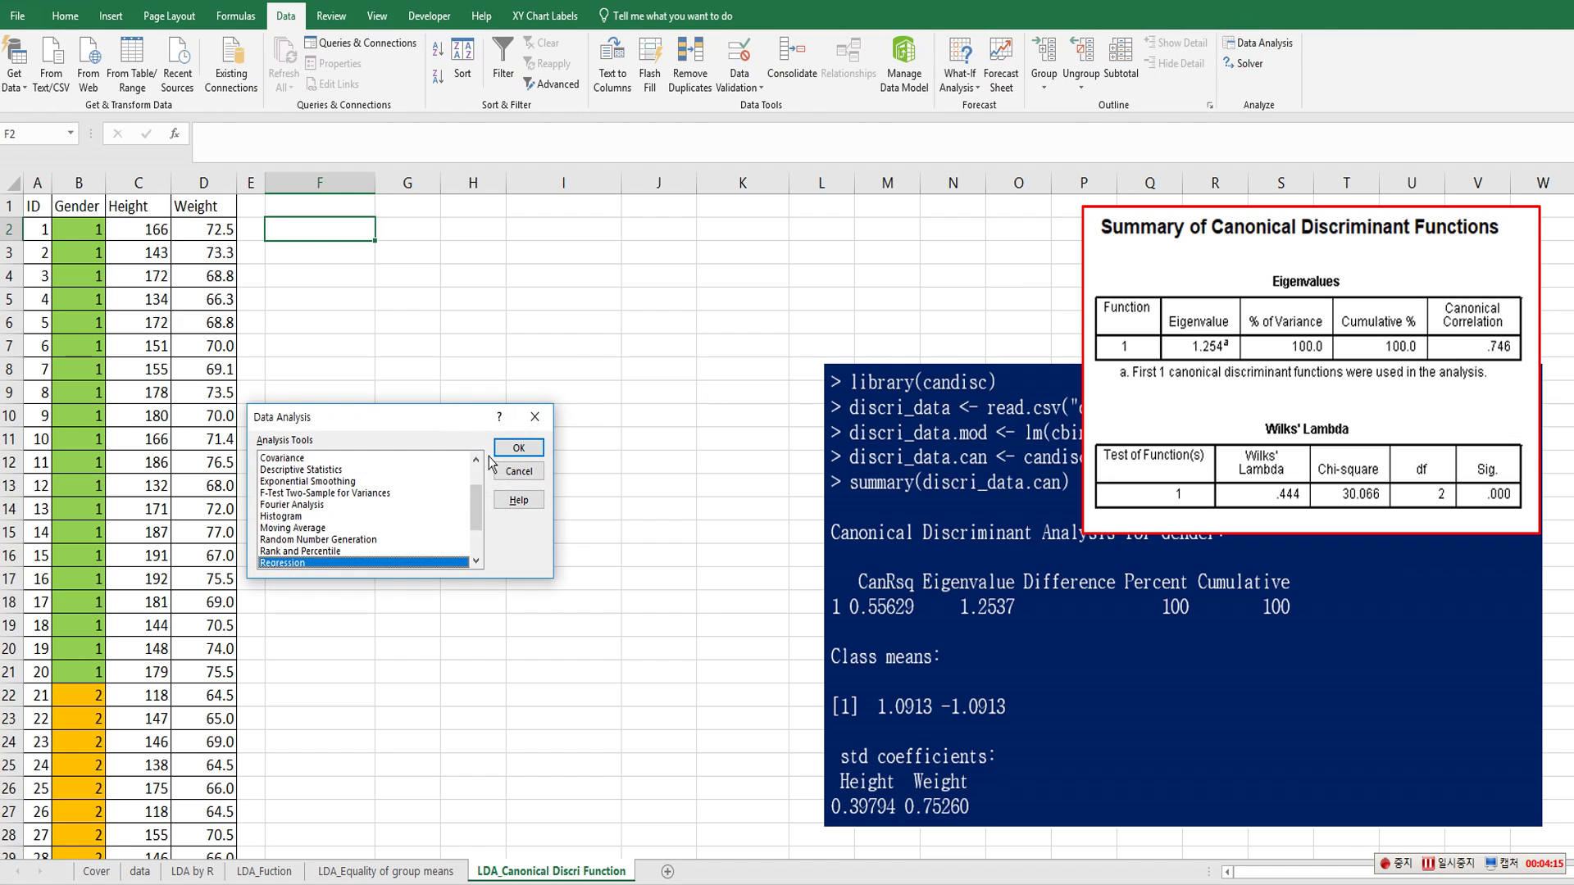
left_click(518, 448)
left_click(465, 407)
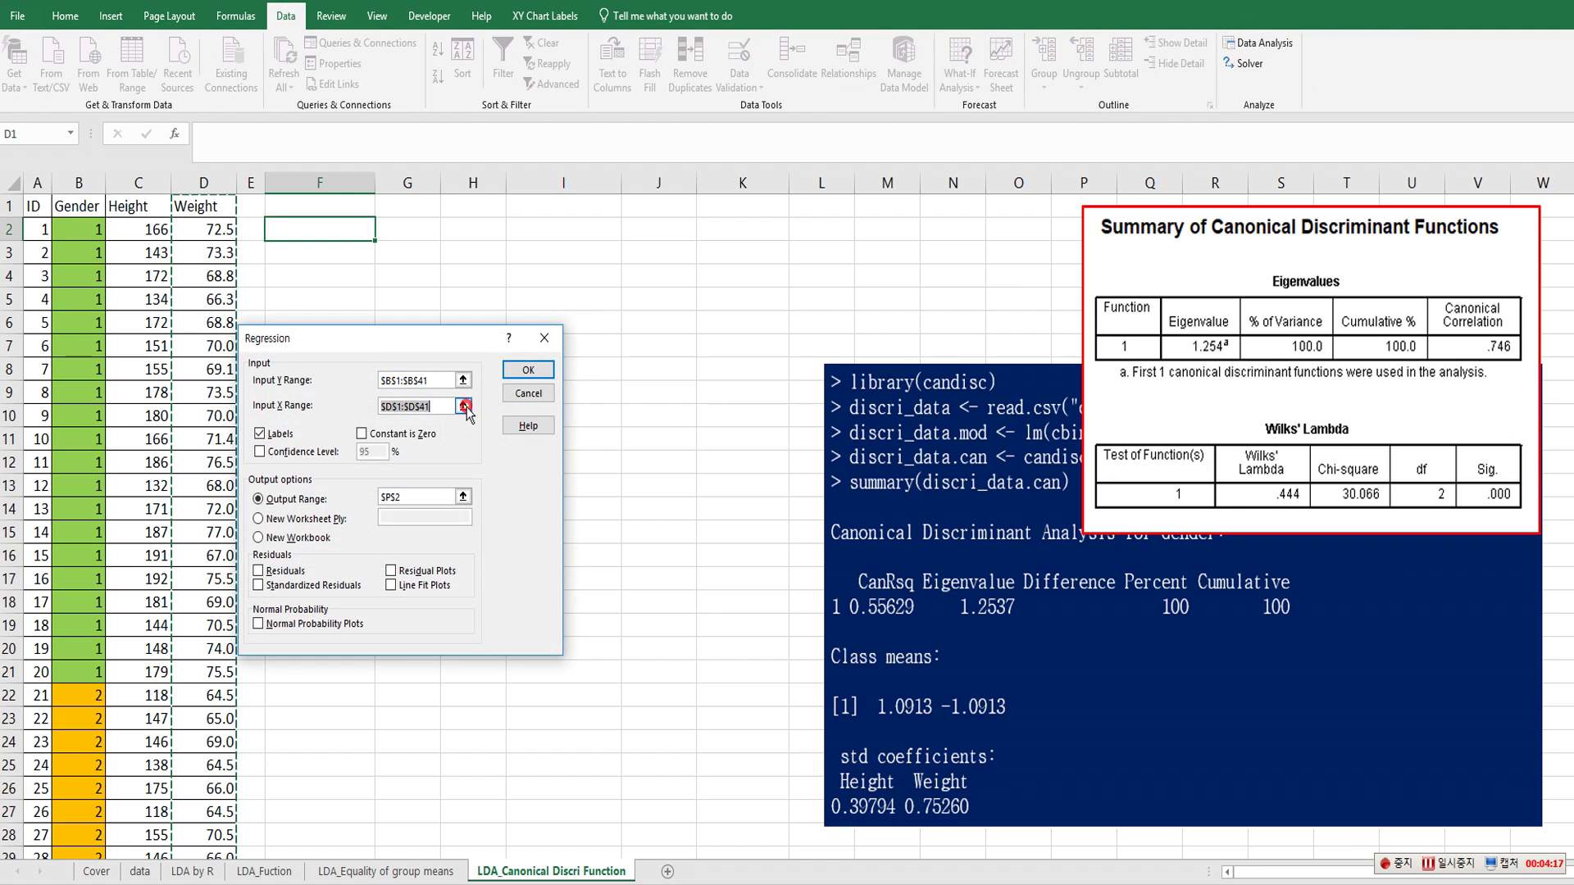
left_click(139, 205)
scroll(199, 699, "down", 3)
scroll(199, 699, "down", 4)
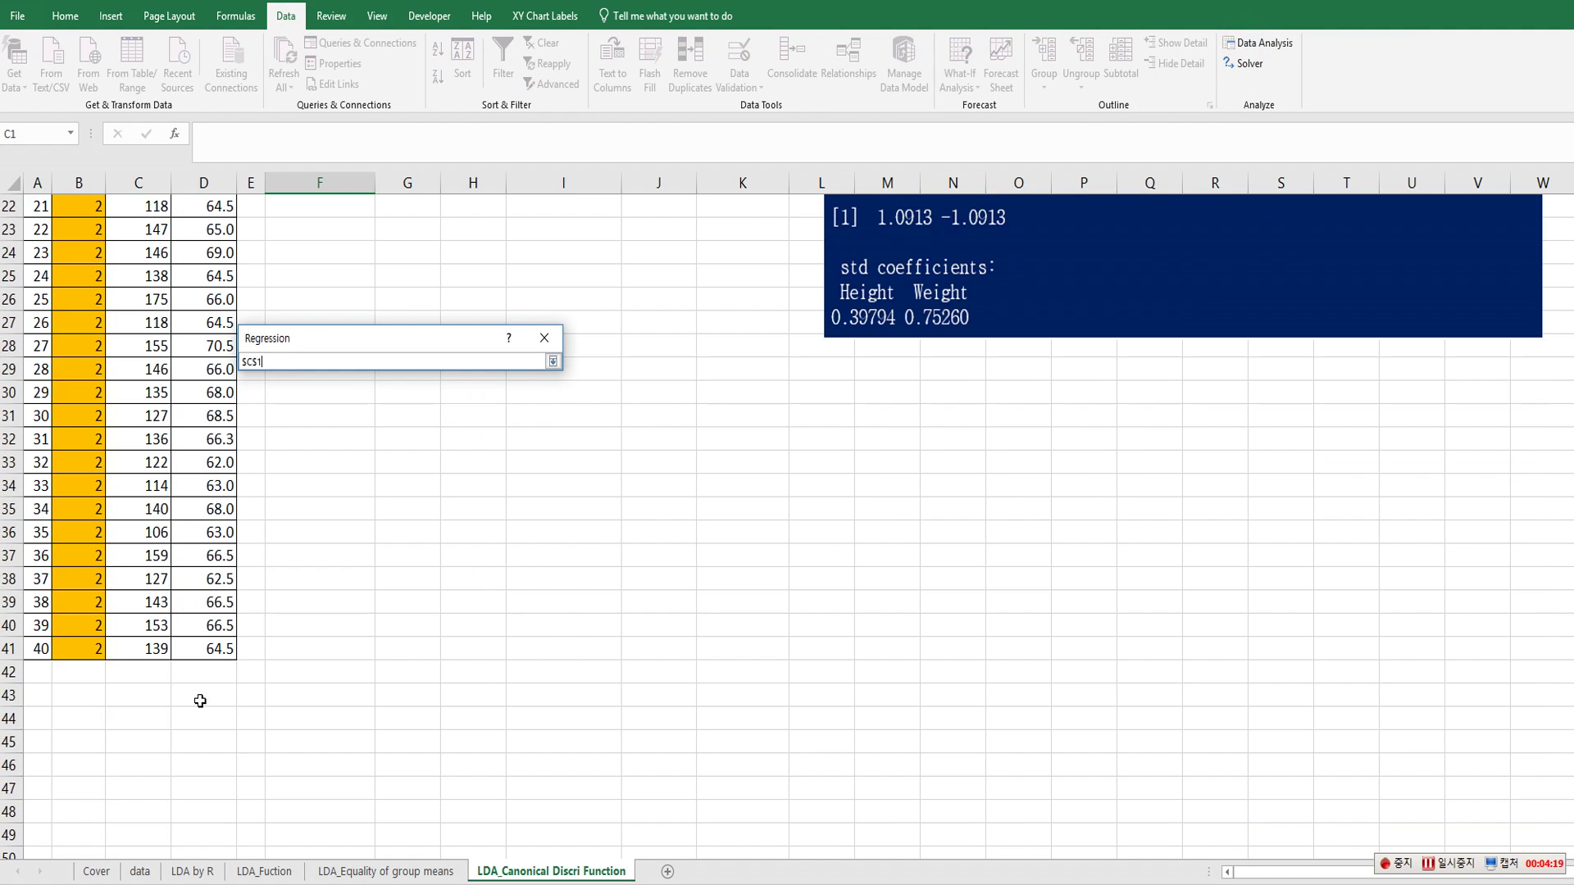
left_click(205, 648, "shift")
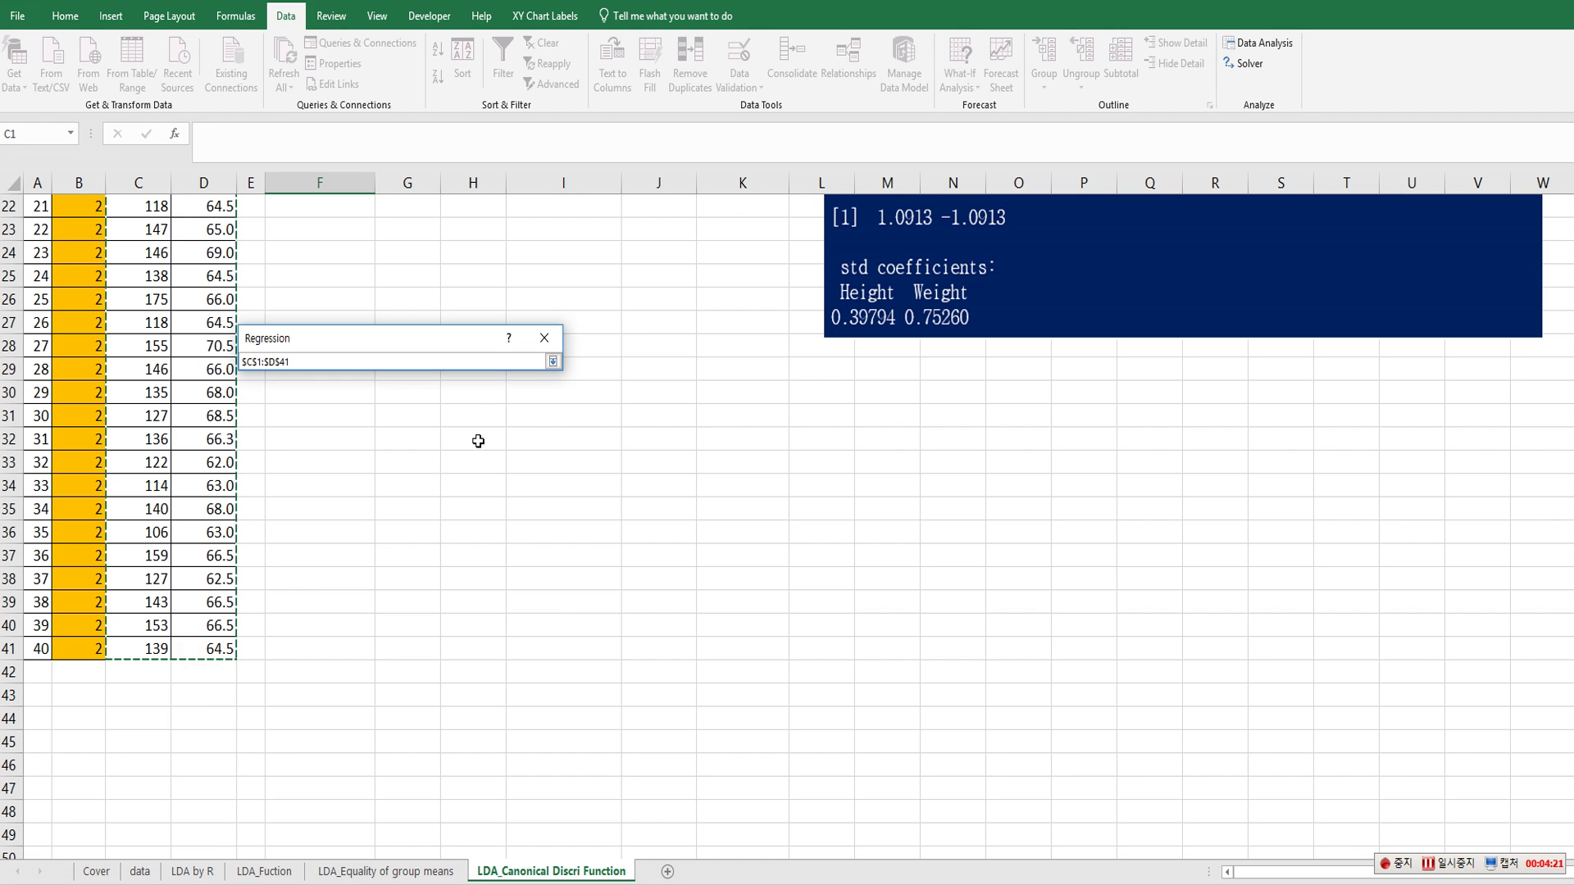
left_click(552, 362)
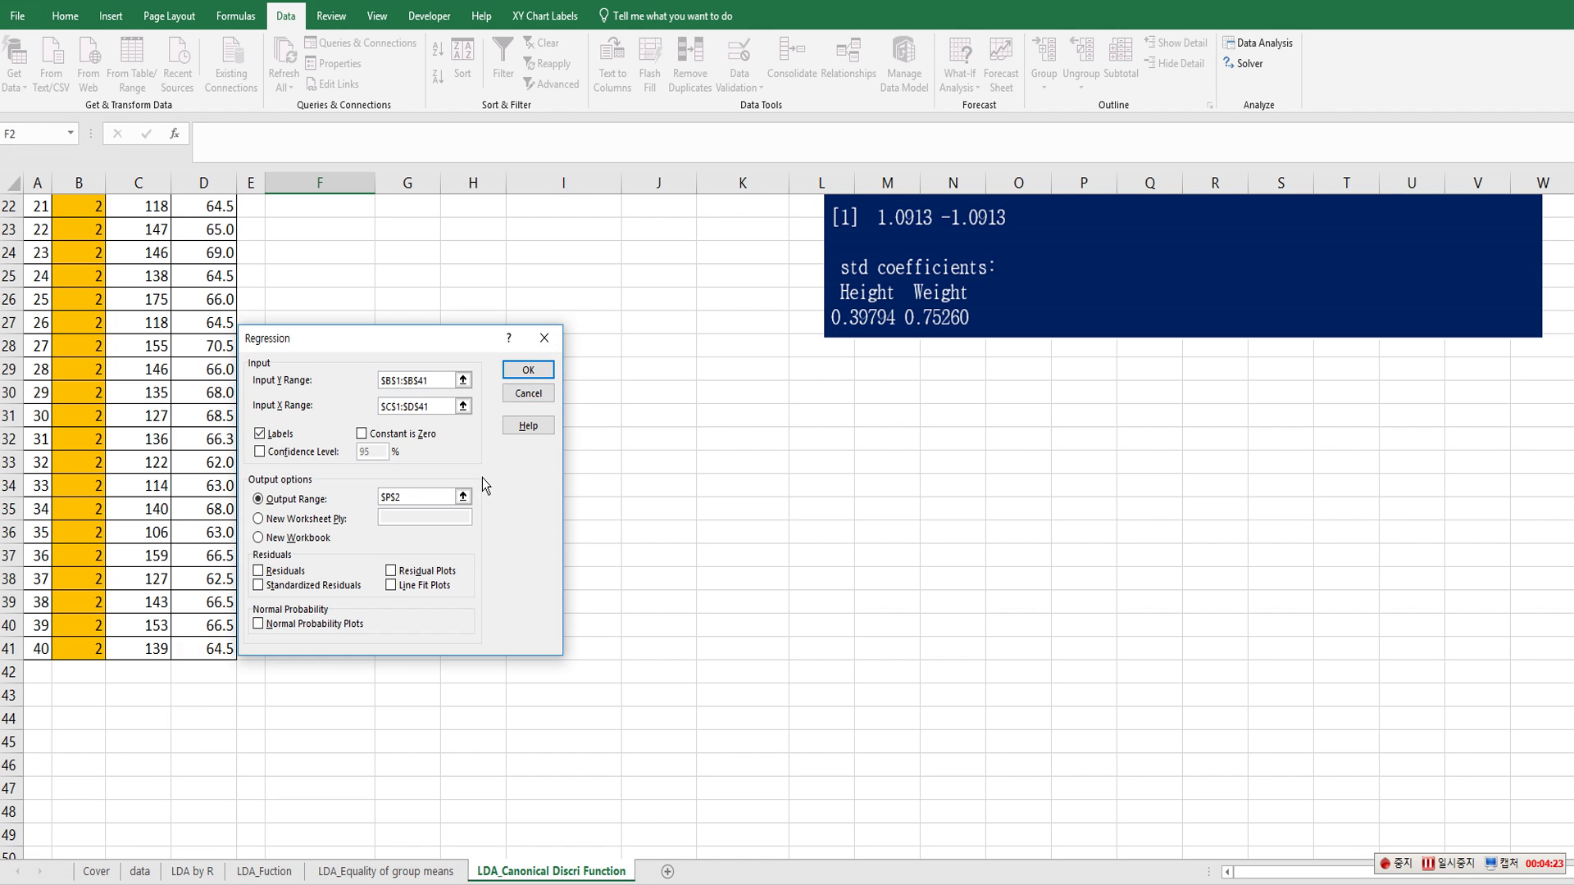
- Set the output range to $F$2 and run the two-predictor regression
left_click(464, 497)
left_click(323, 229)
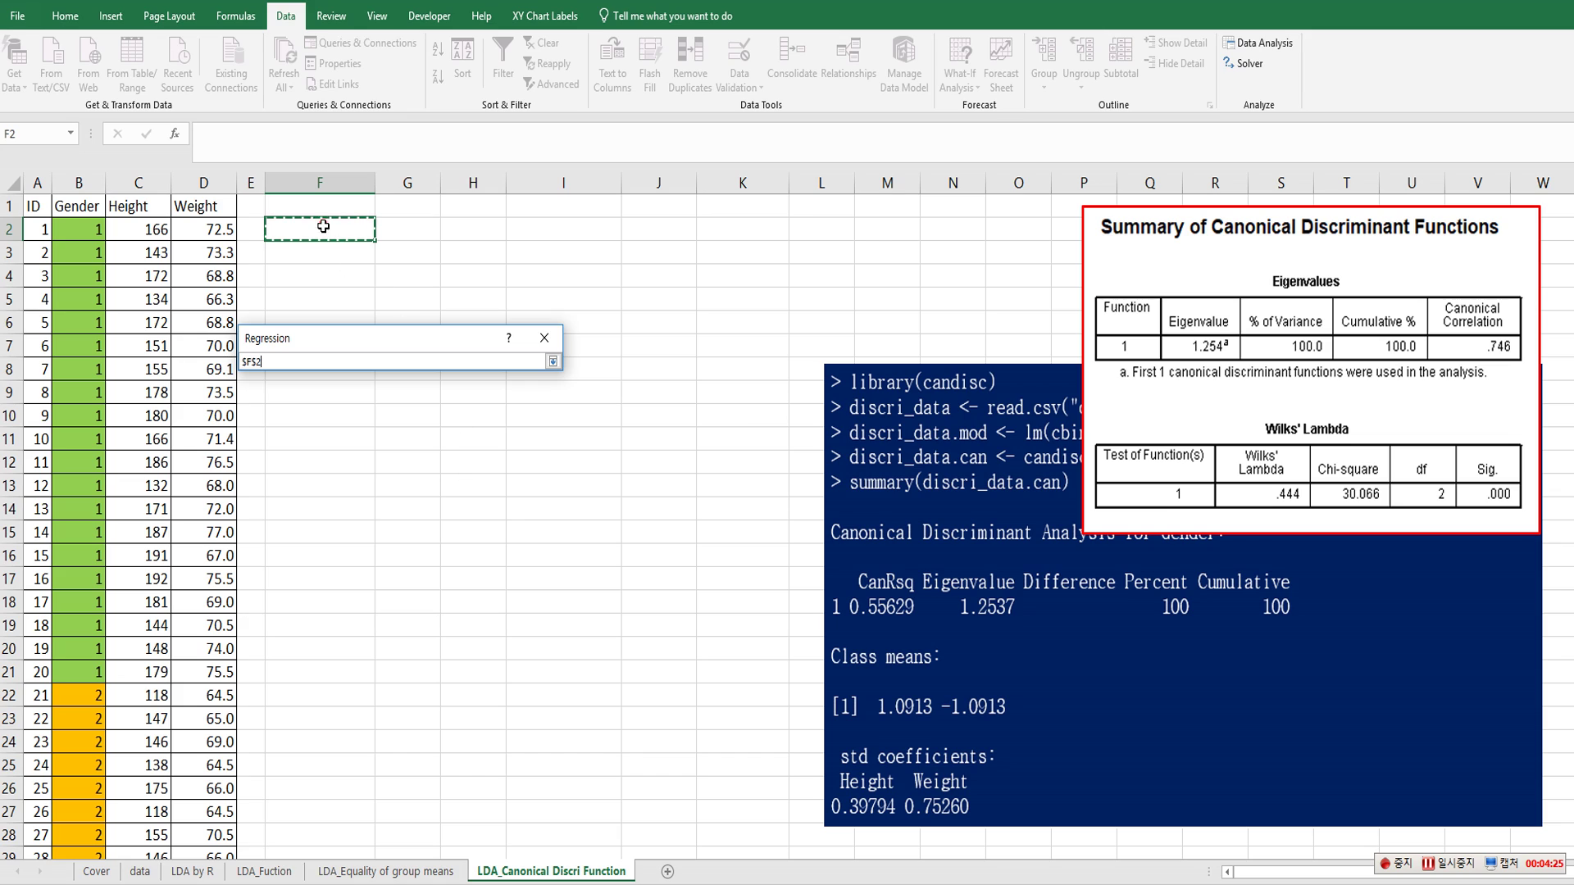
left_click(552, 362)
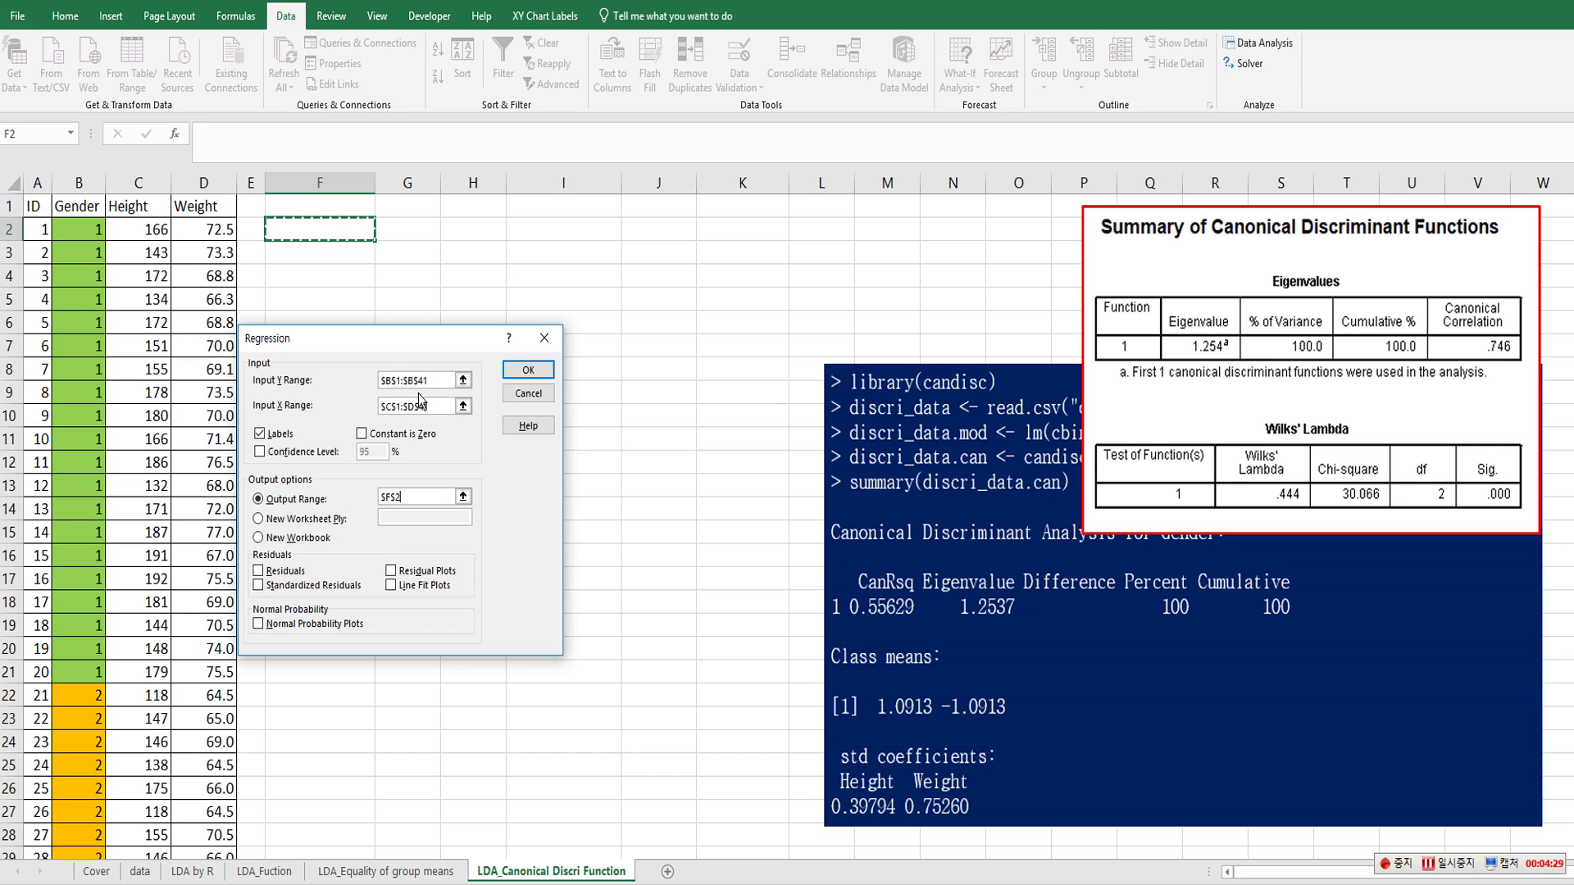
left_click(528, 369)
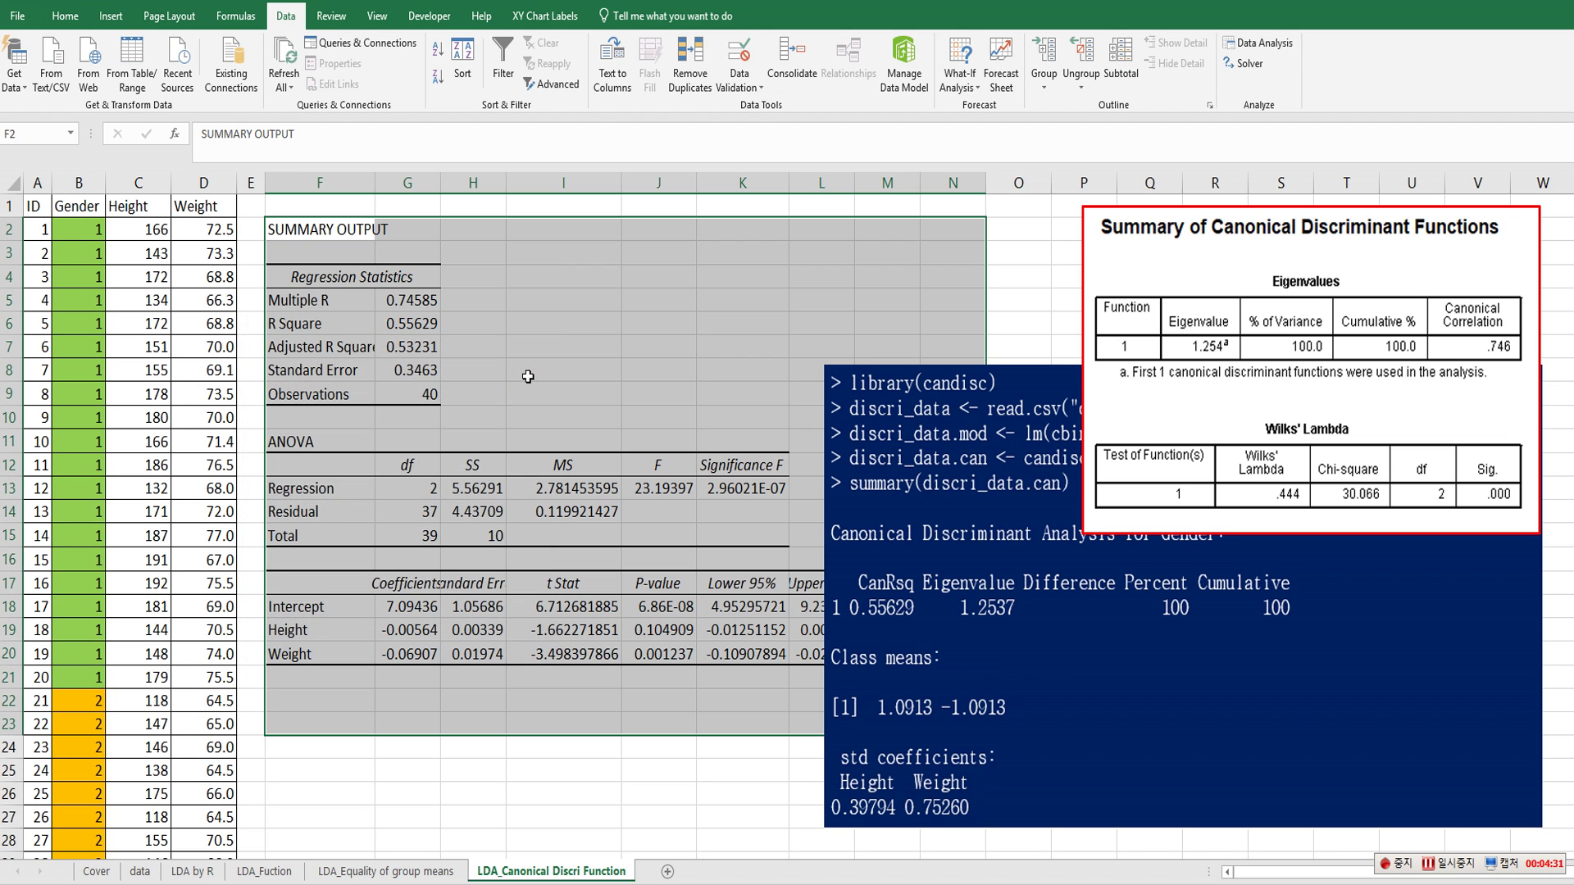
- Copy the four canonical statistic labels into I5:I8 beside the regression output
left_click(528, 377)
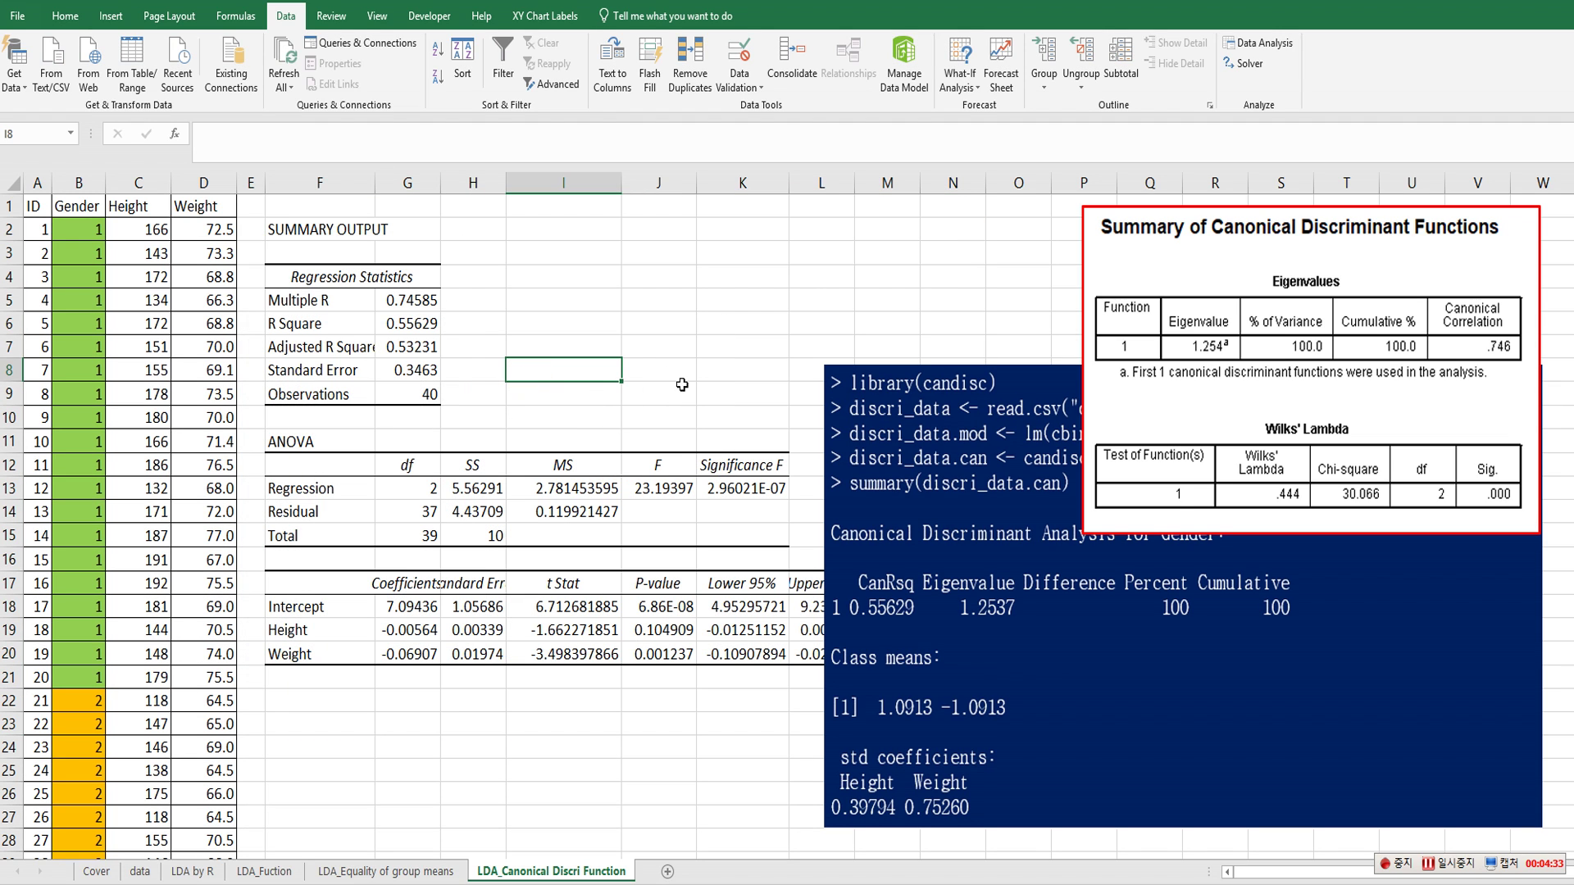
left_click_drag(1476, 231, 1475, 300)
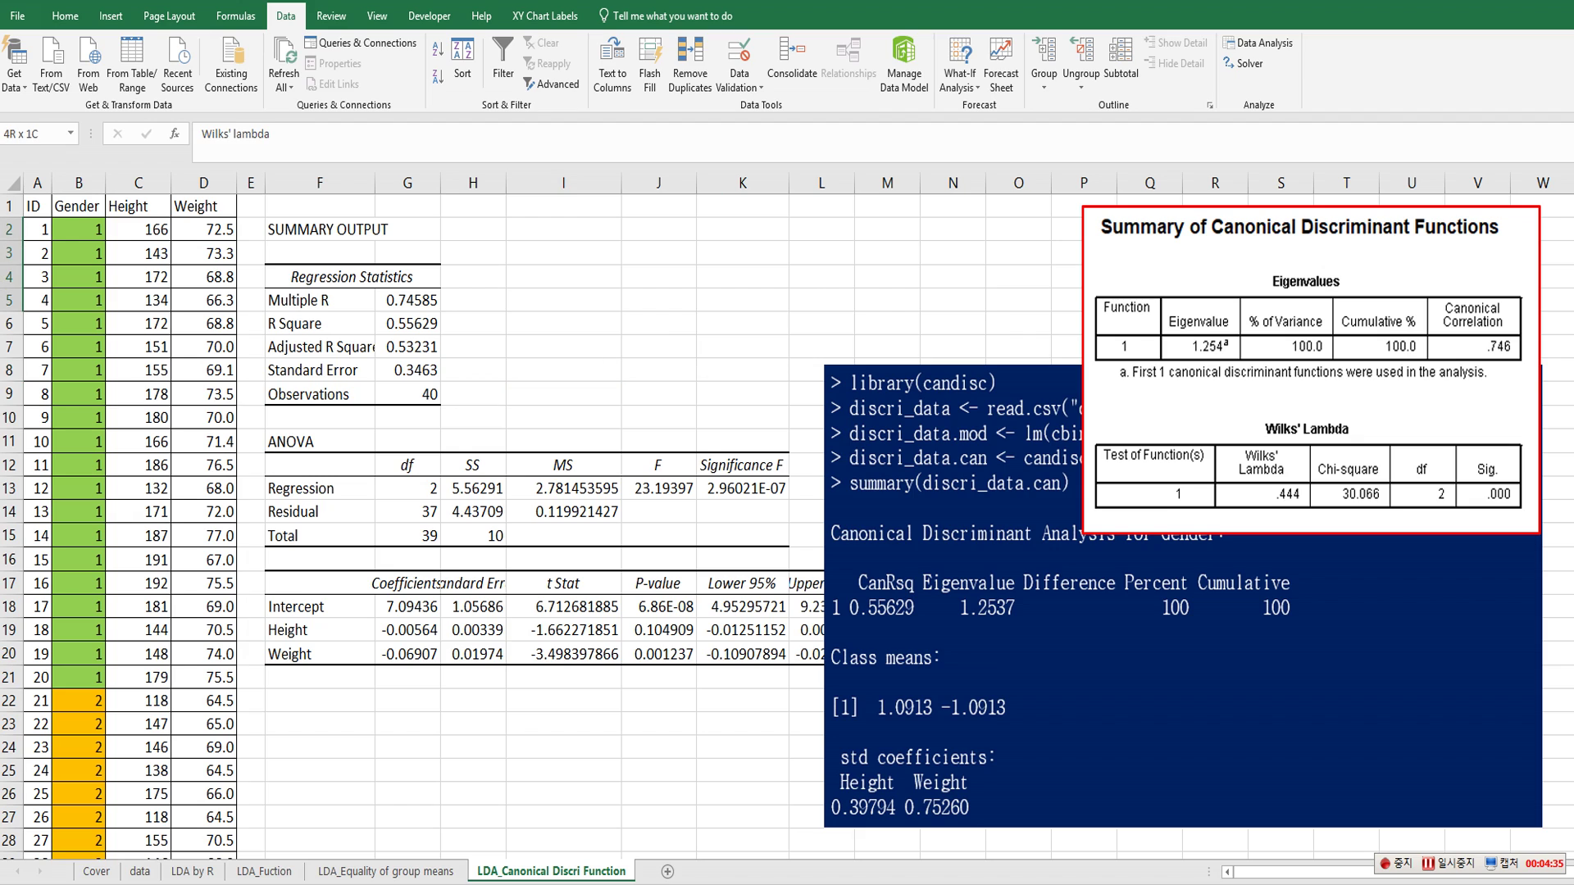
left_click(552, 302)
key("ctrl+v")
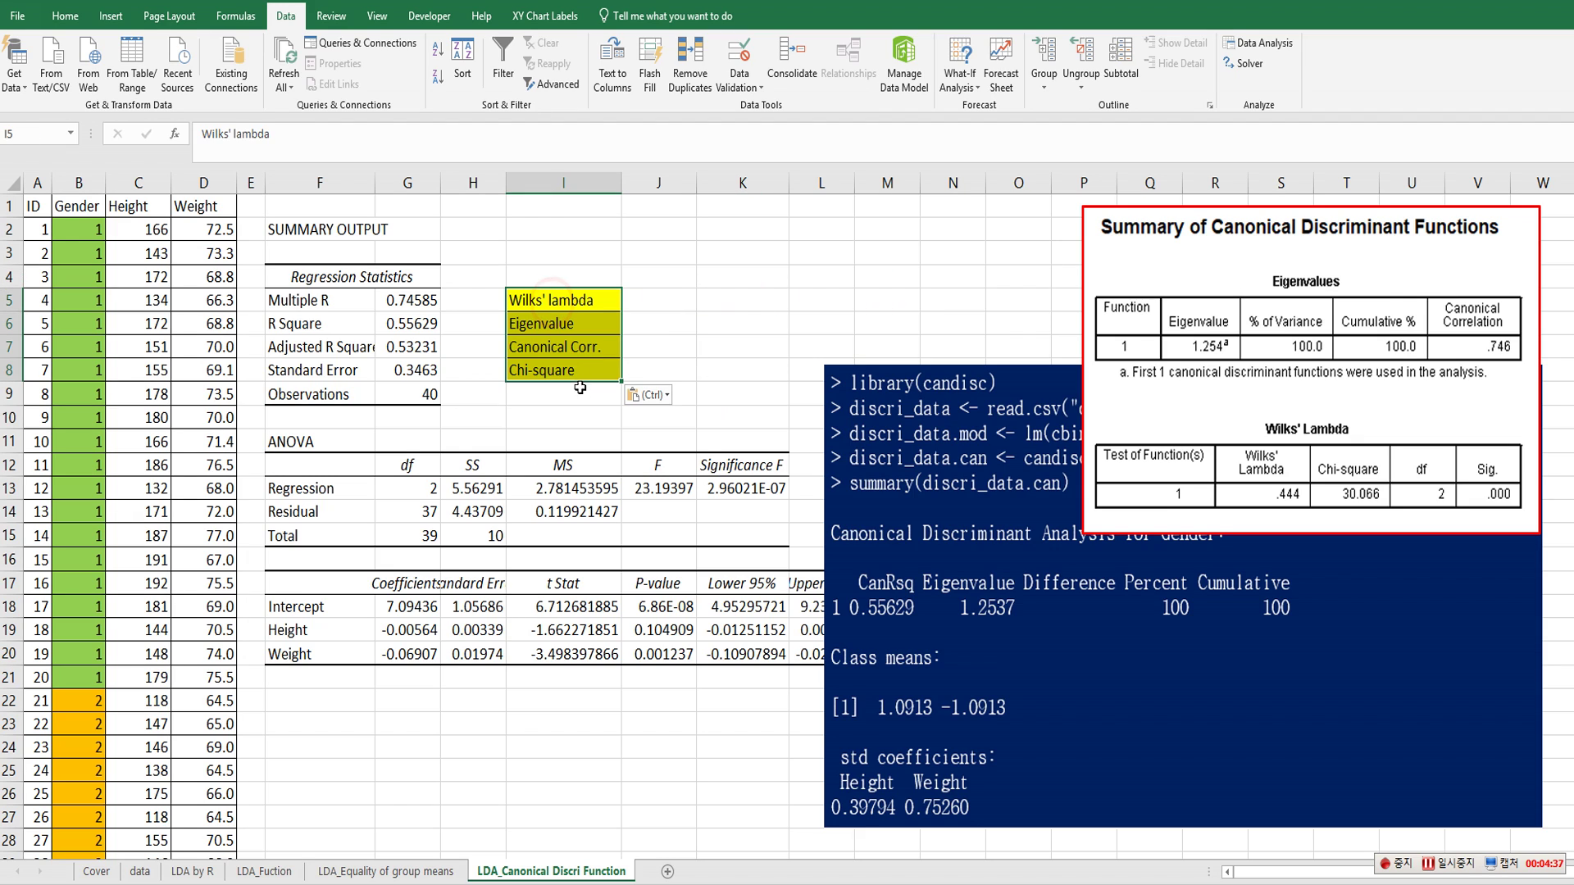
left_click(583, 419)
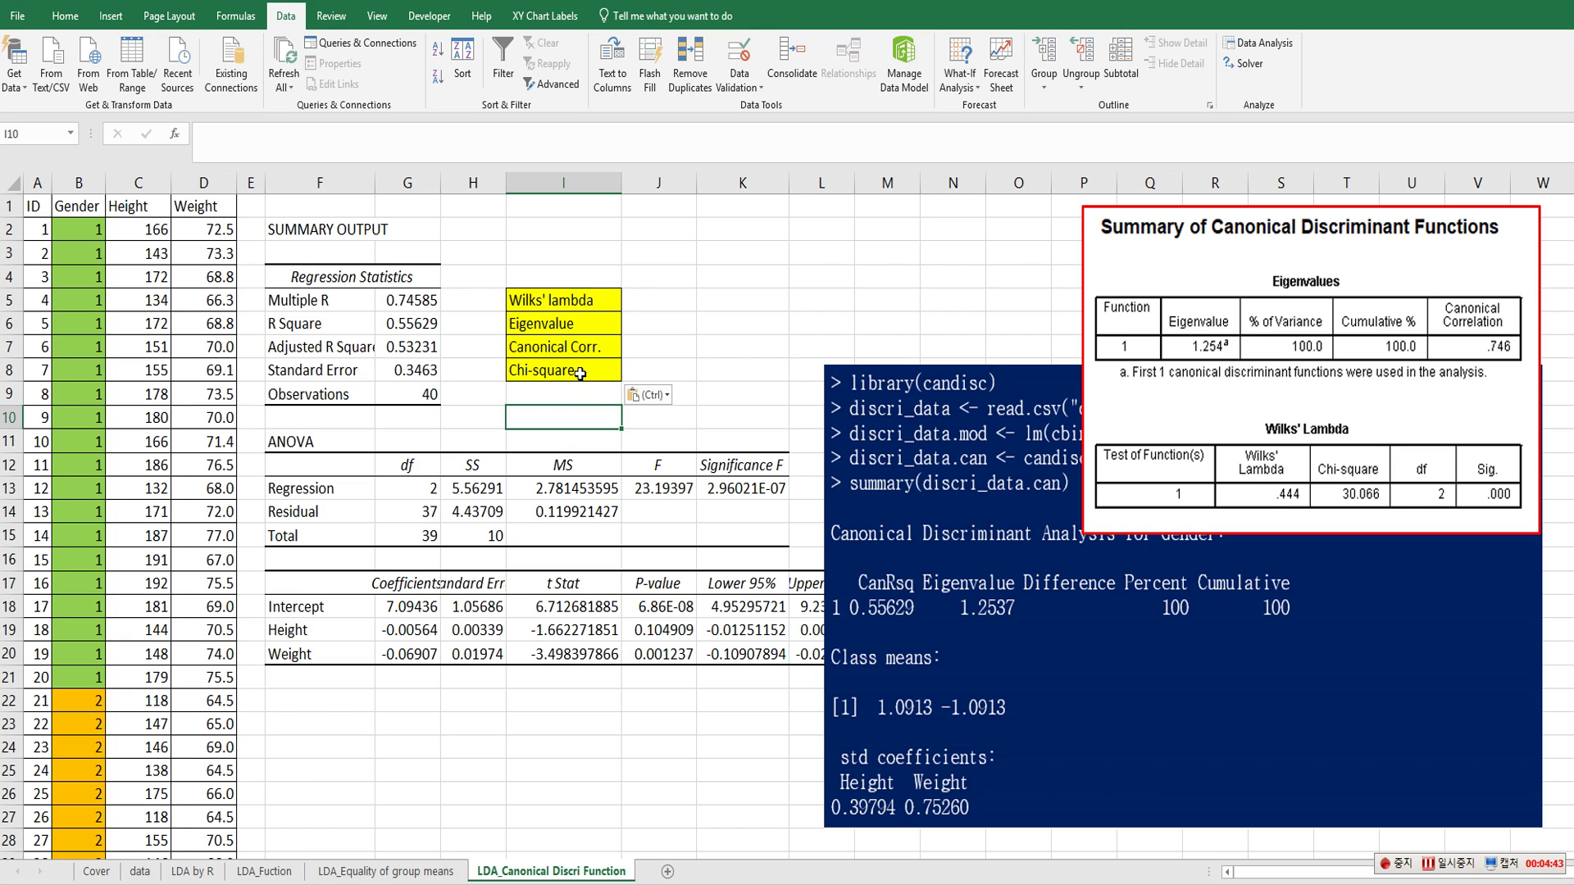
- Compute Wilks' lambda in J5 as =H14/(H13+H14), giving 0.443709
left_click(651, 301)
type("=")
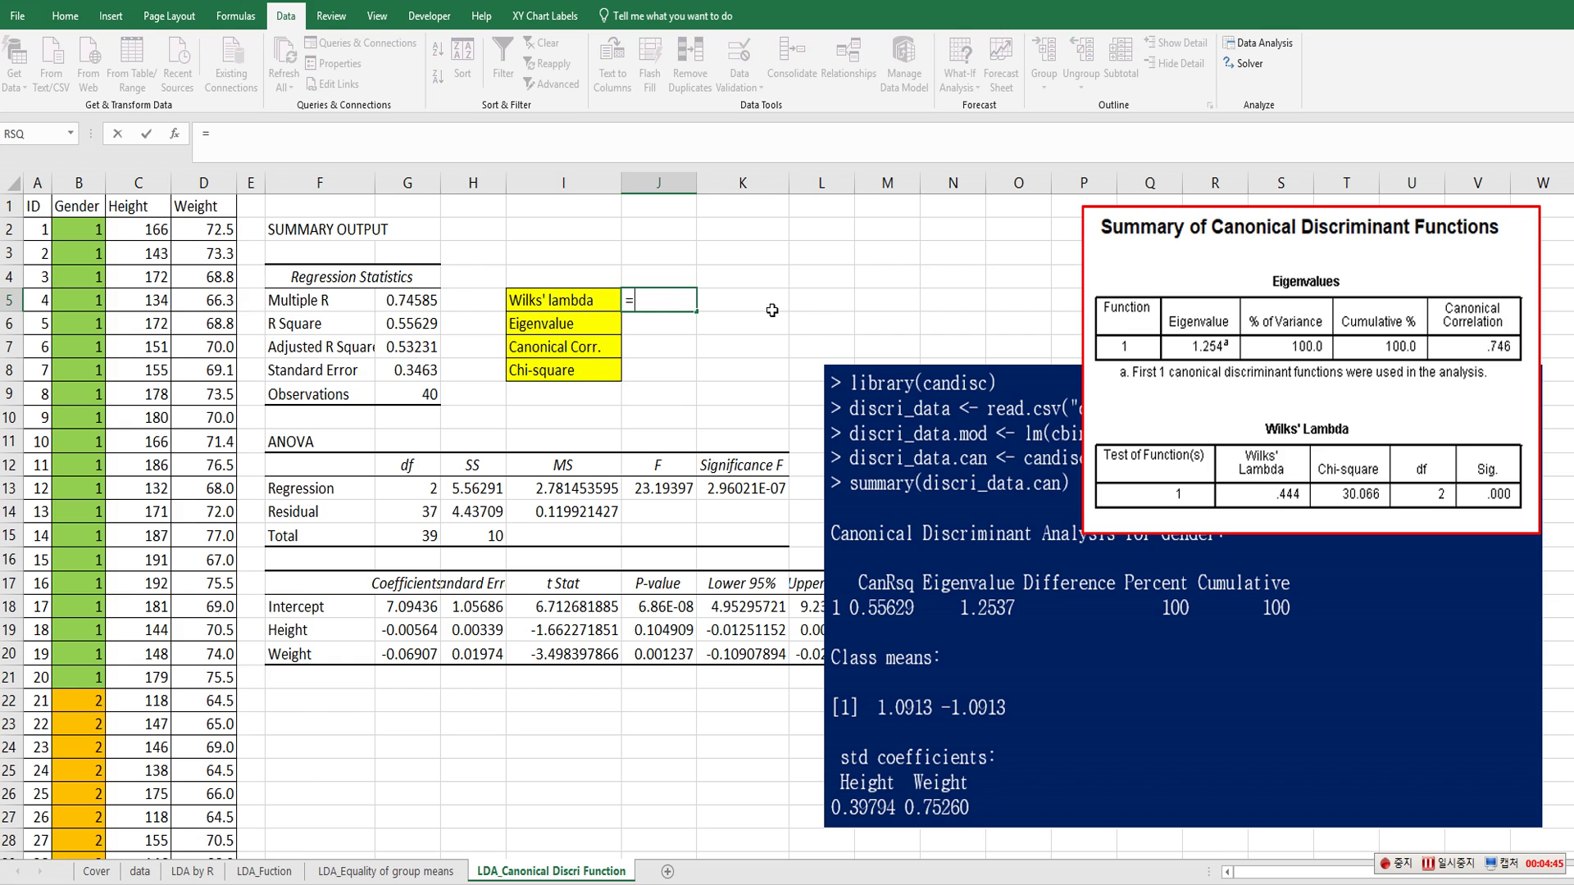
left_click(473, 513)
type("/(")
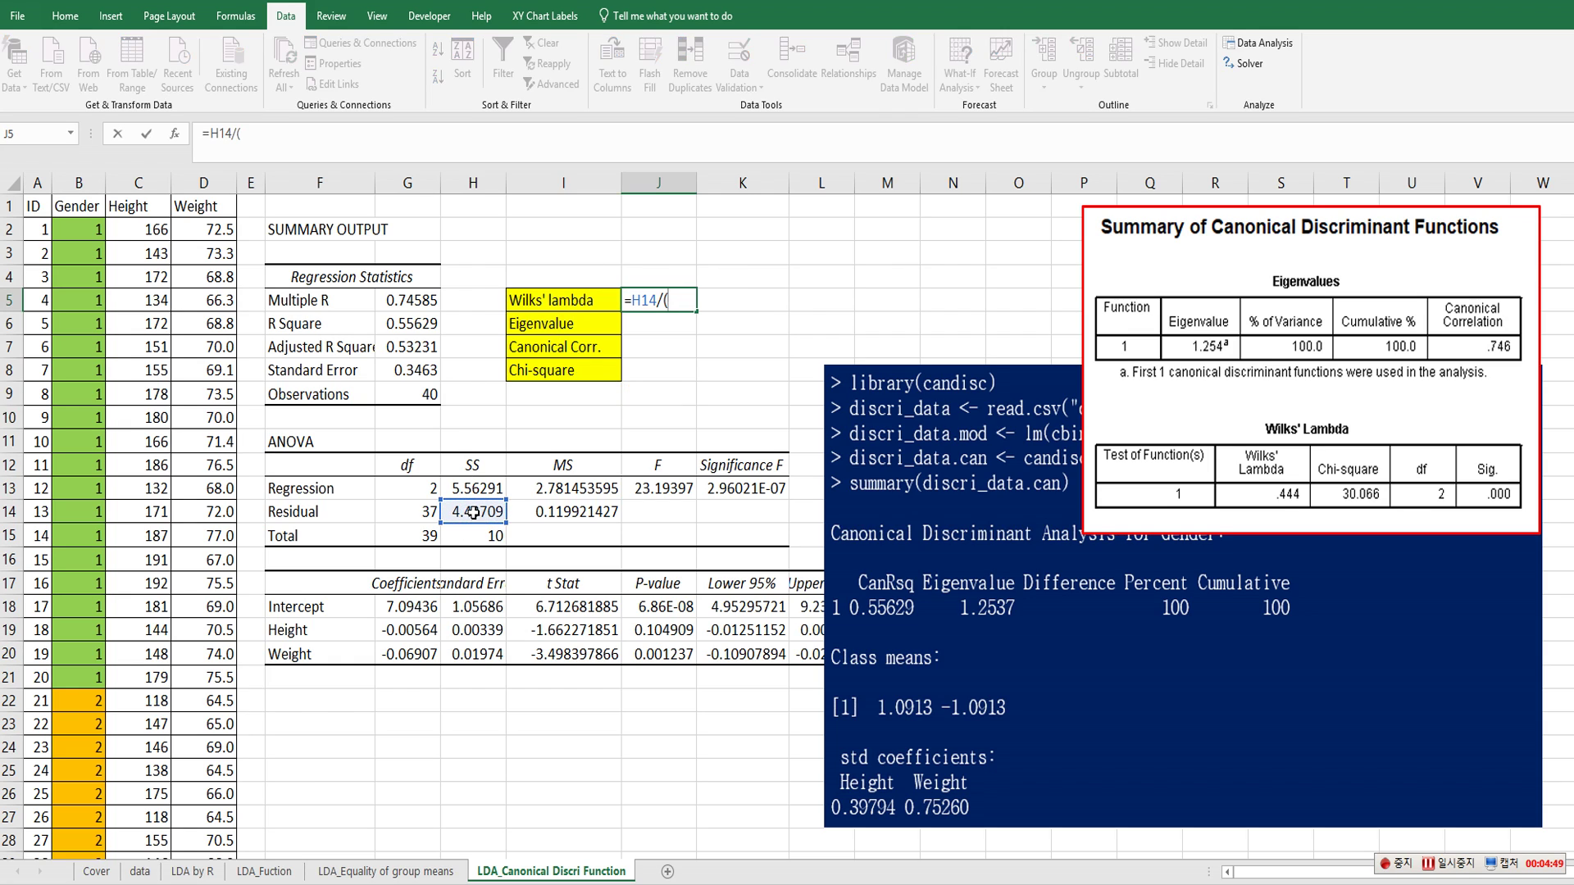
left_click(473, 488)
type("+")
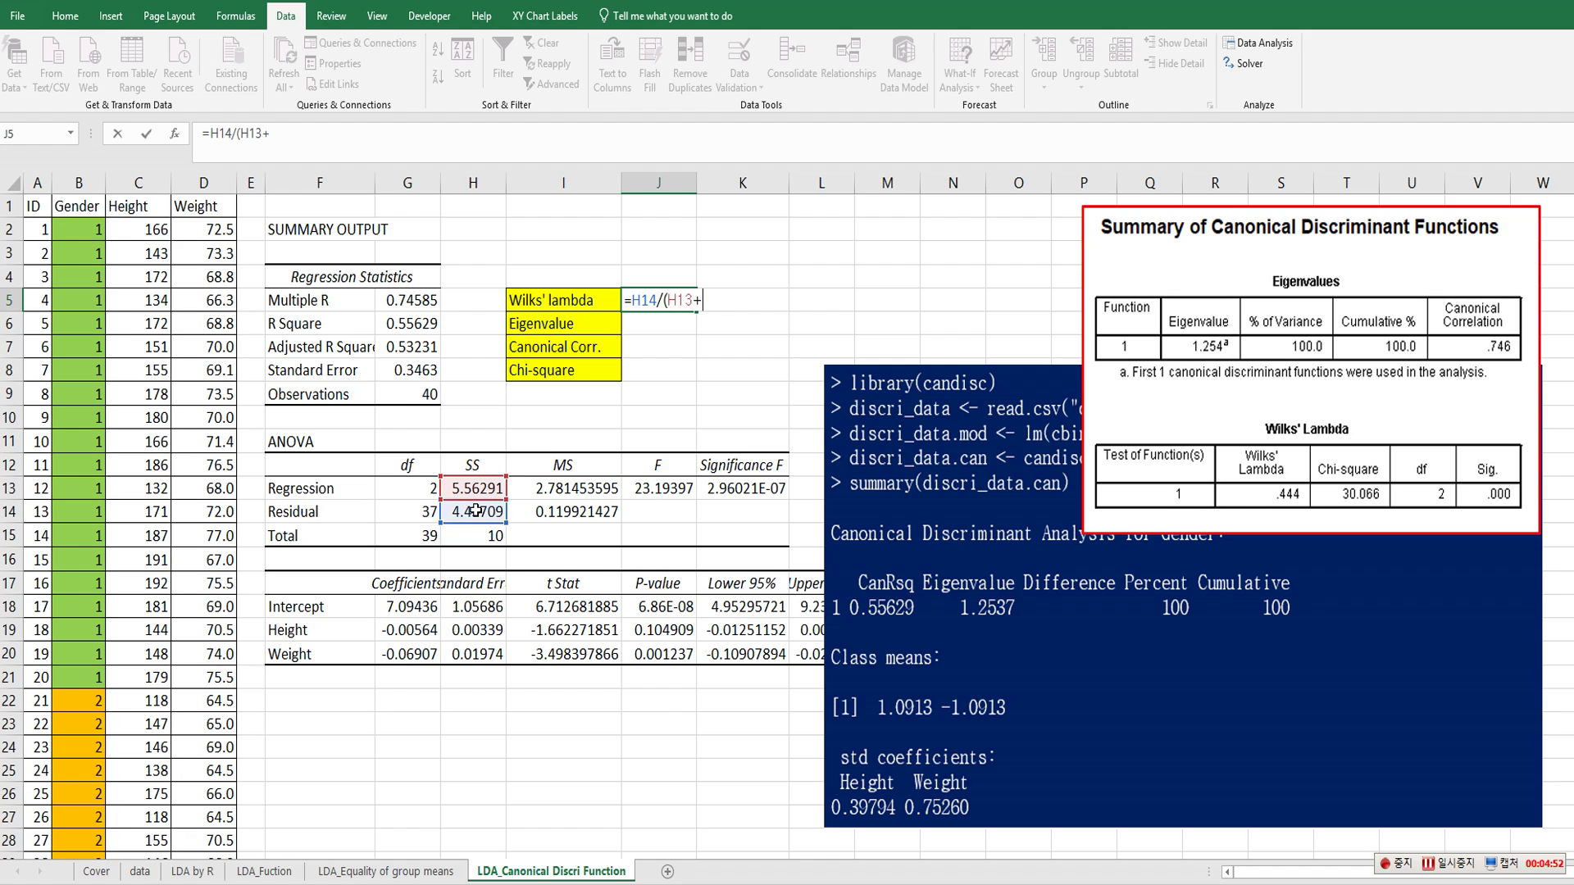
left_click(477, 511)
key("Return")
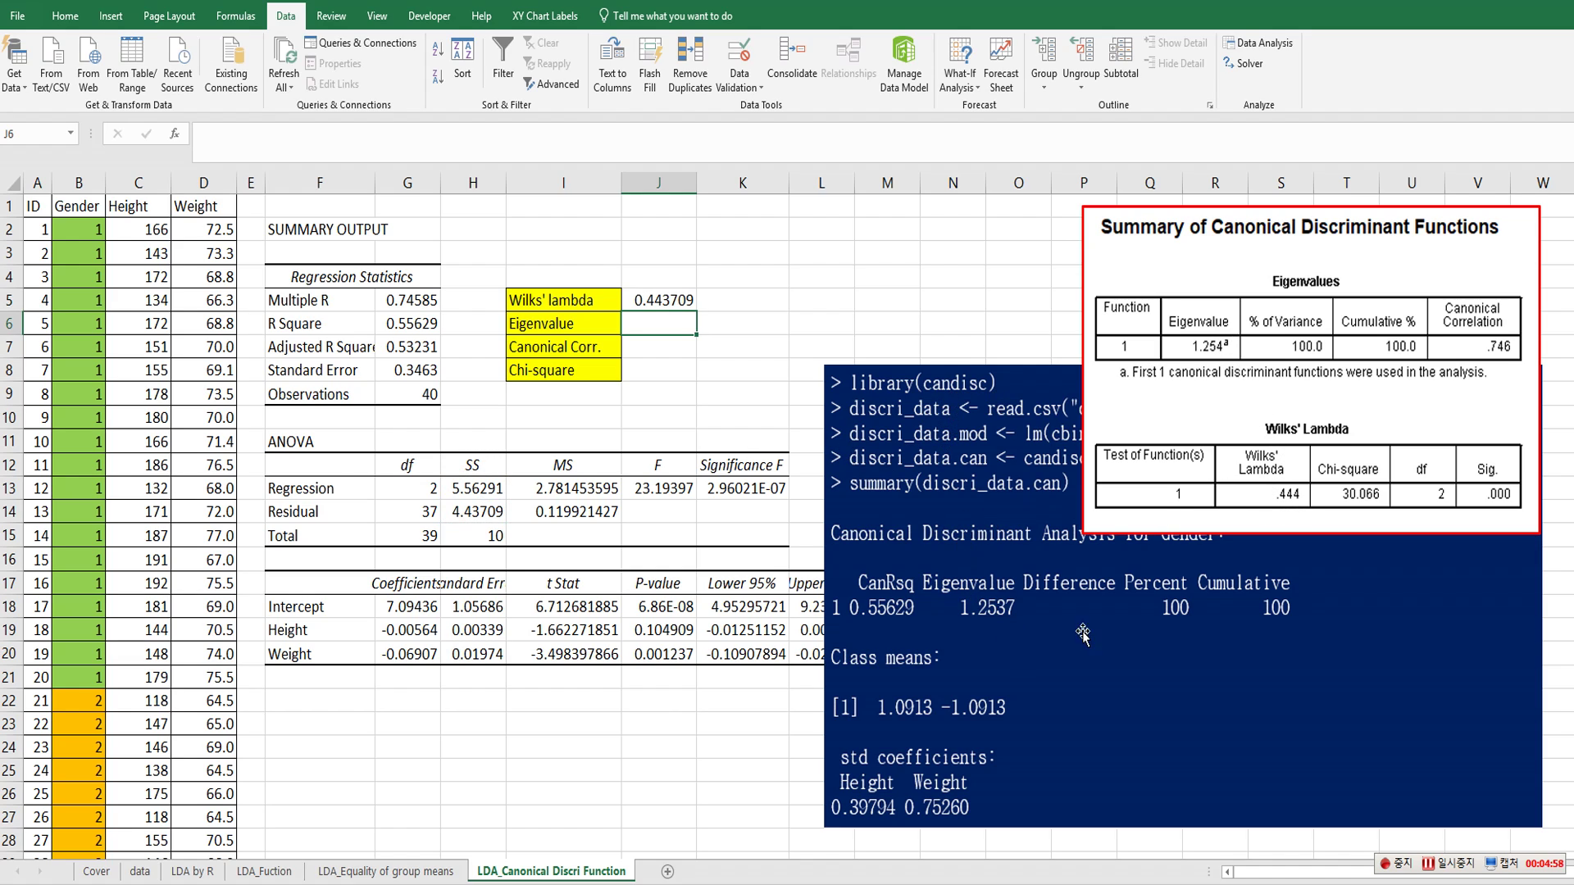
- Paste the lambda and eigenvalue formula image above the statistics
key("ctrl+v")
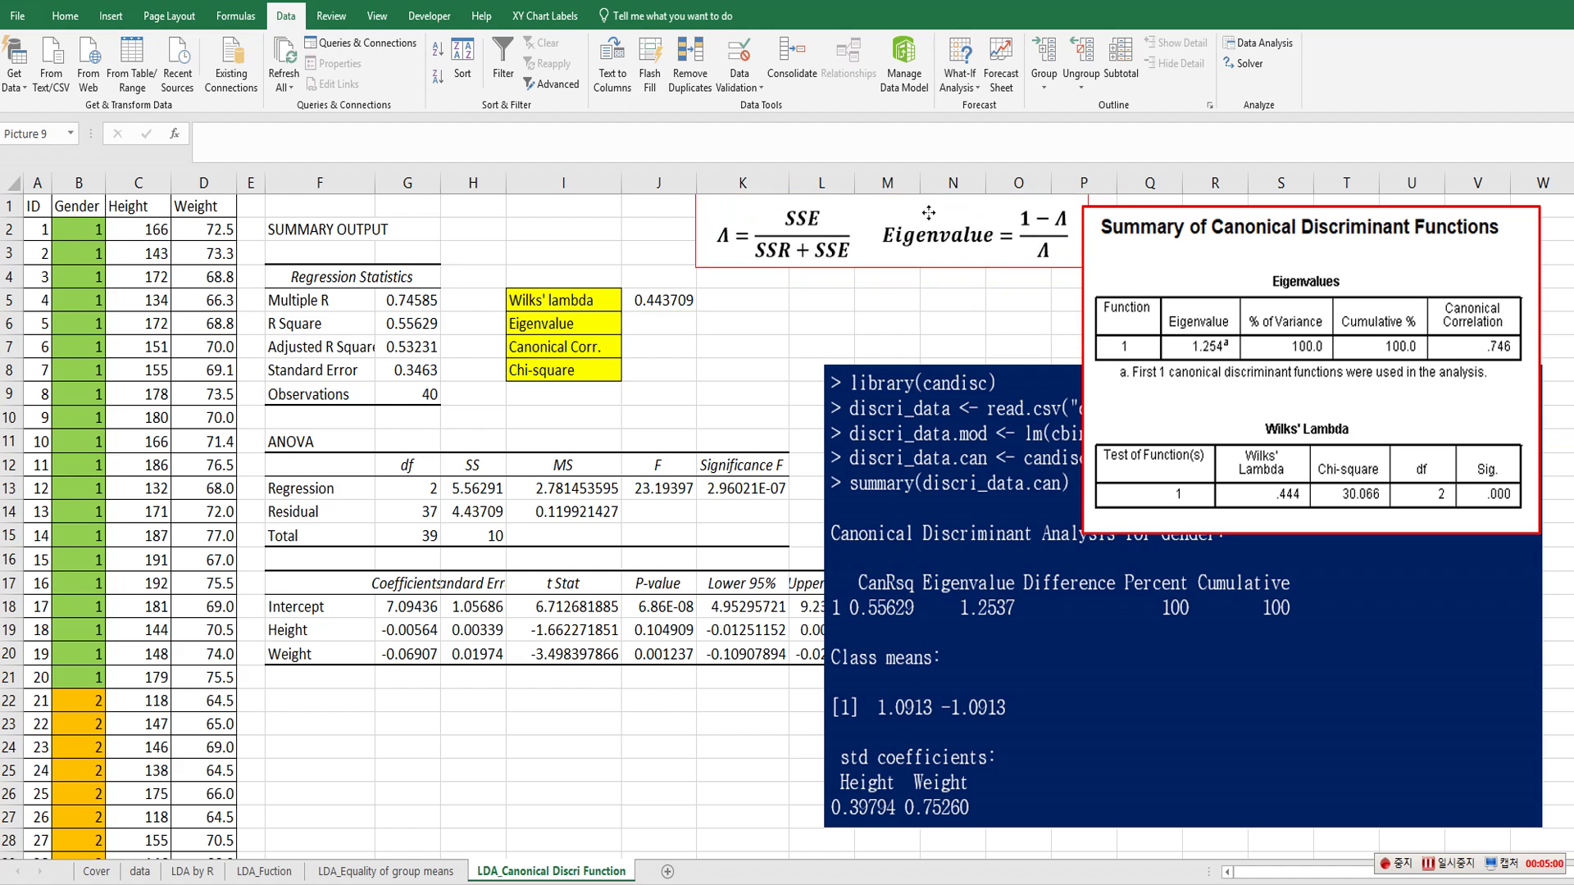
left_click_drag(927, 234, 841, 232)
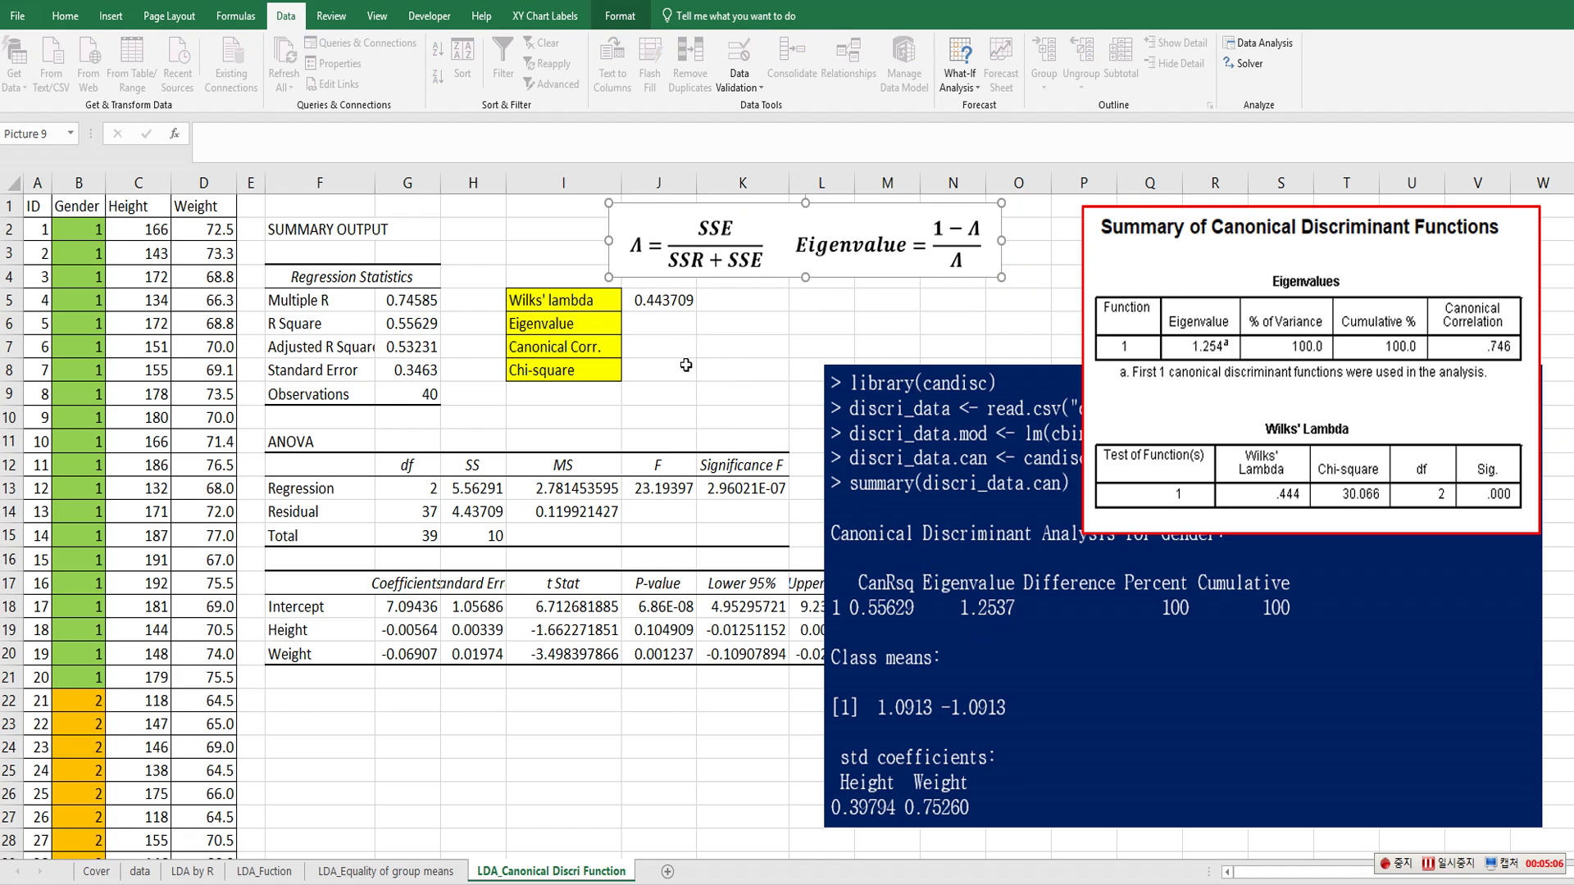
- Compute the eigenvalue in J6 as =(1-J5)/J5, giving 1.253728
left_click(661, 326)
type("=(1-")
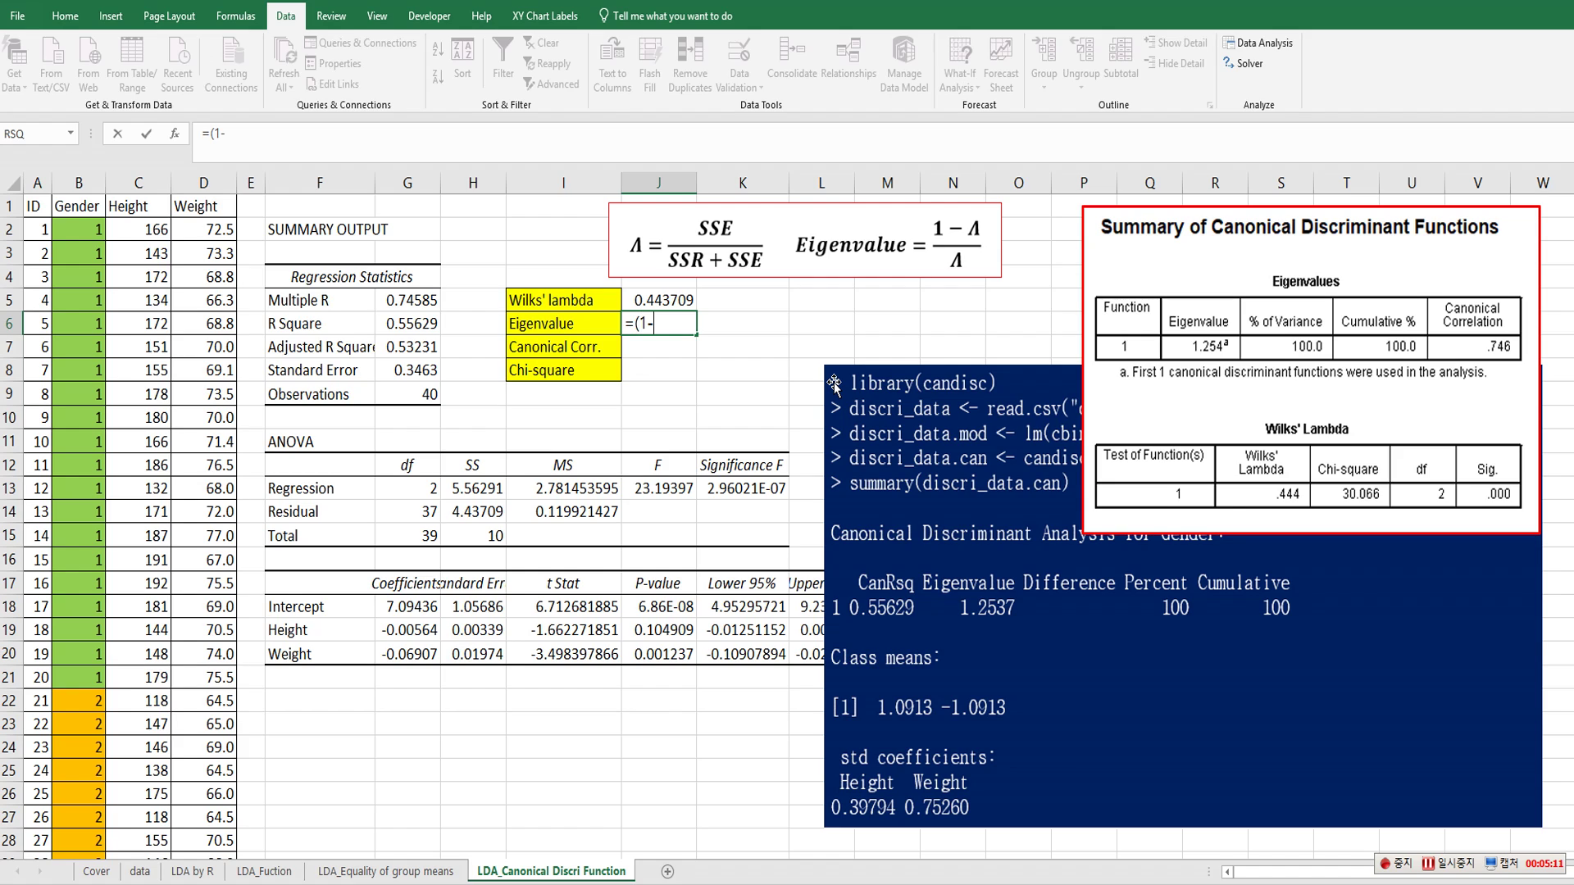
key("Up")
type(")")
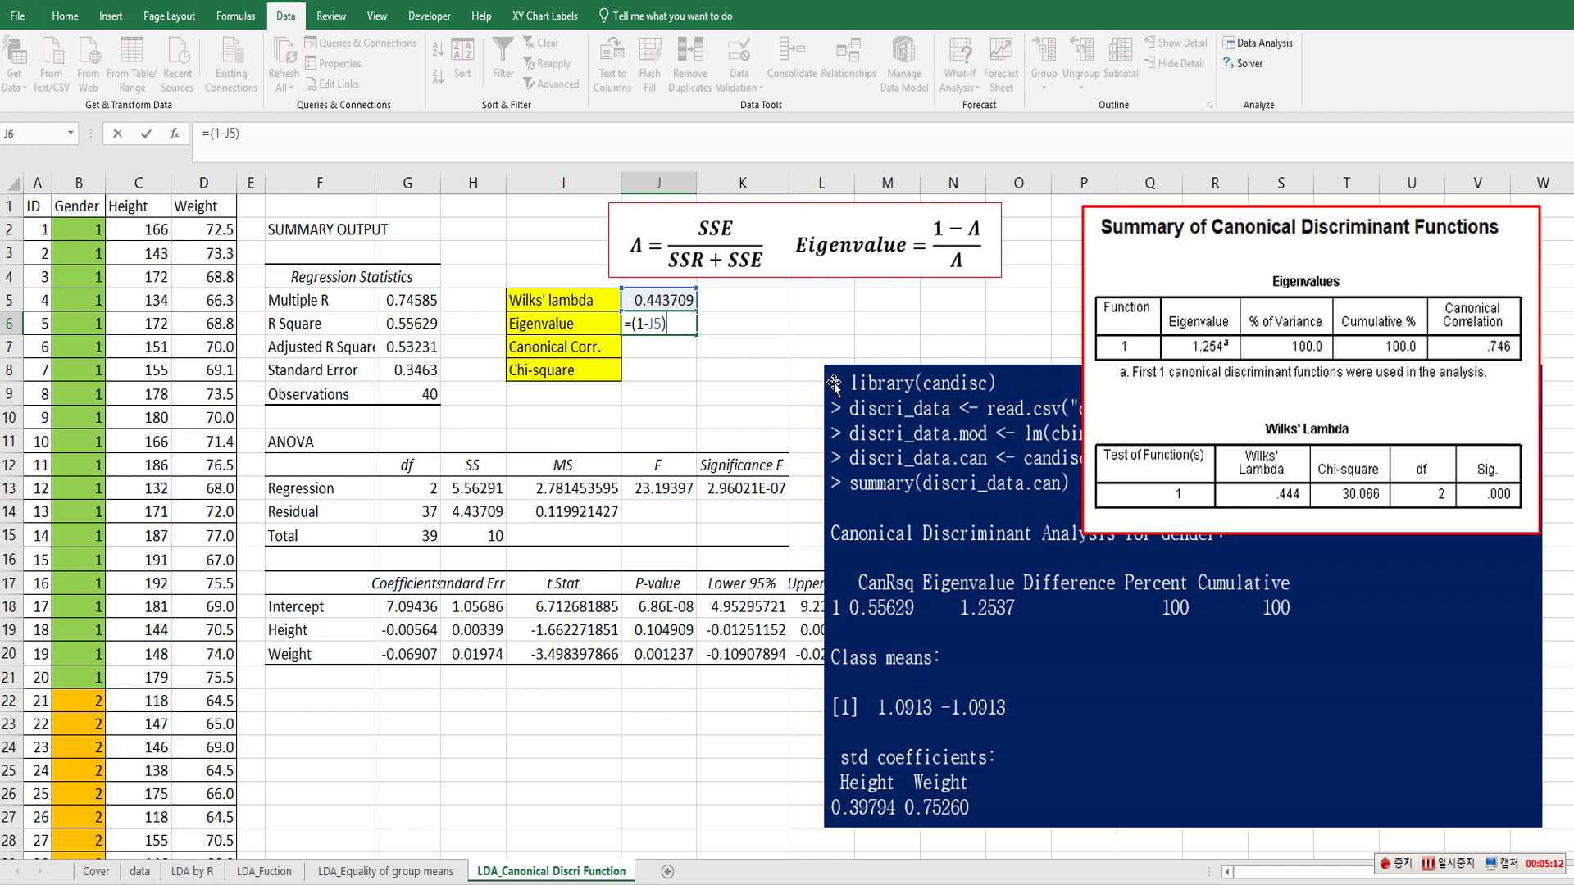
key("Up")
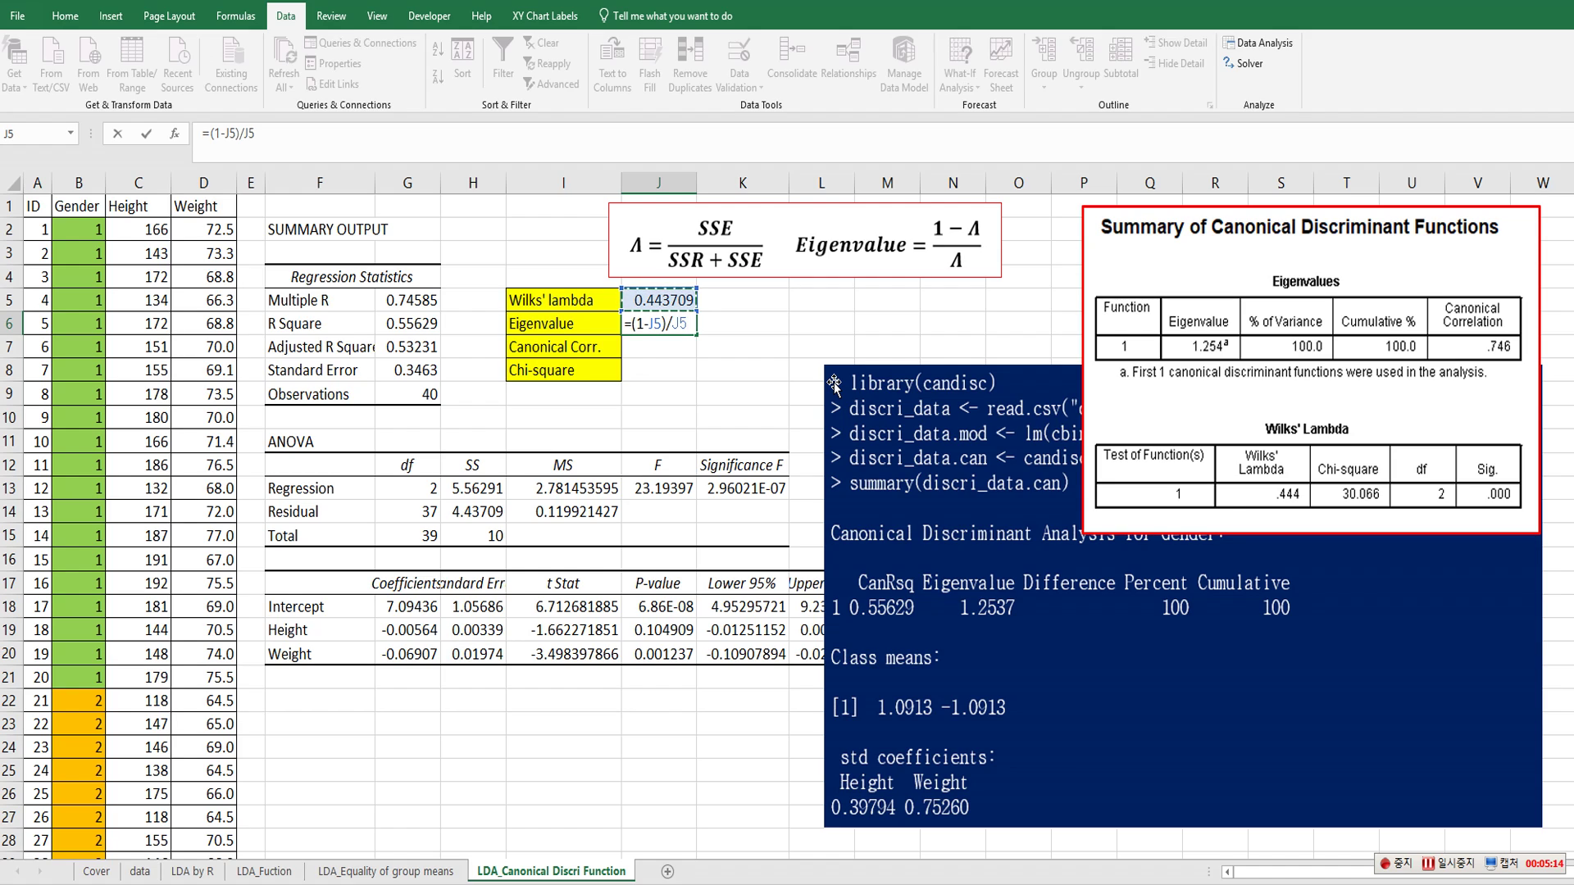
key("Return")
key("Up")
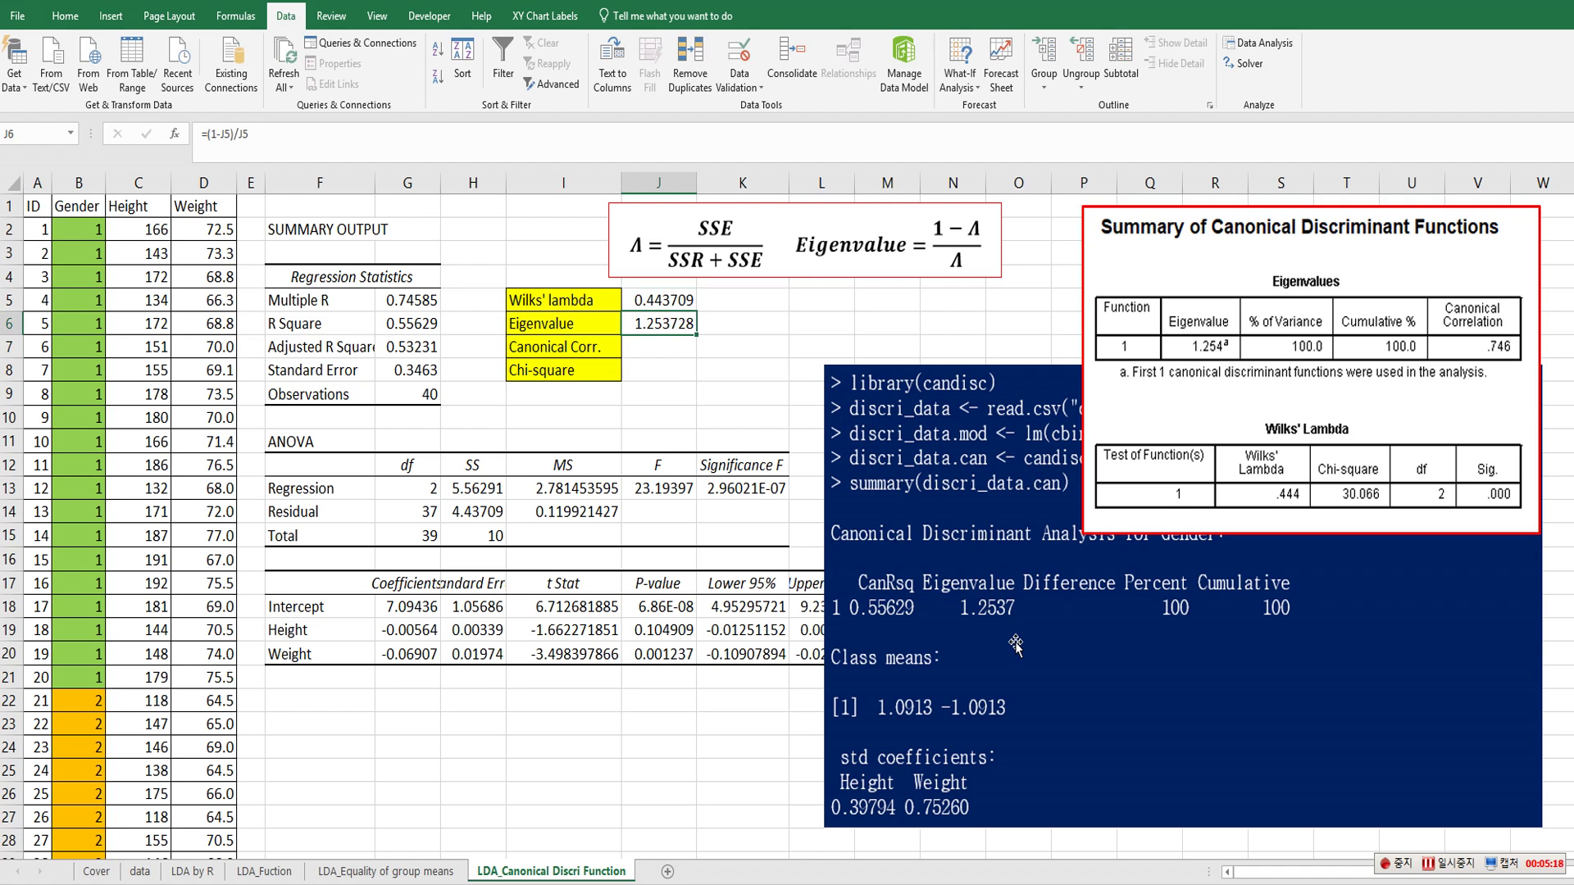
key("Down")
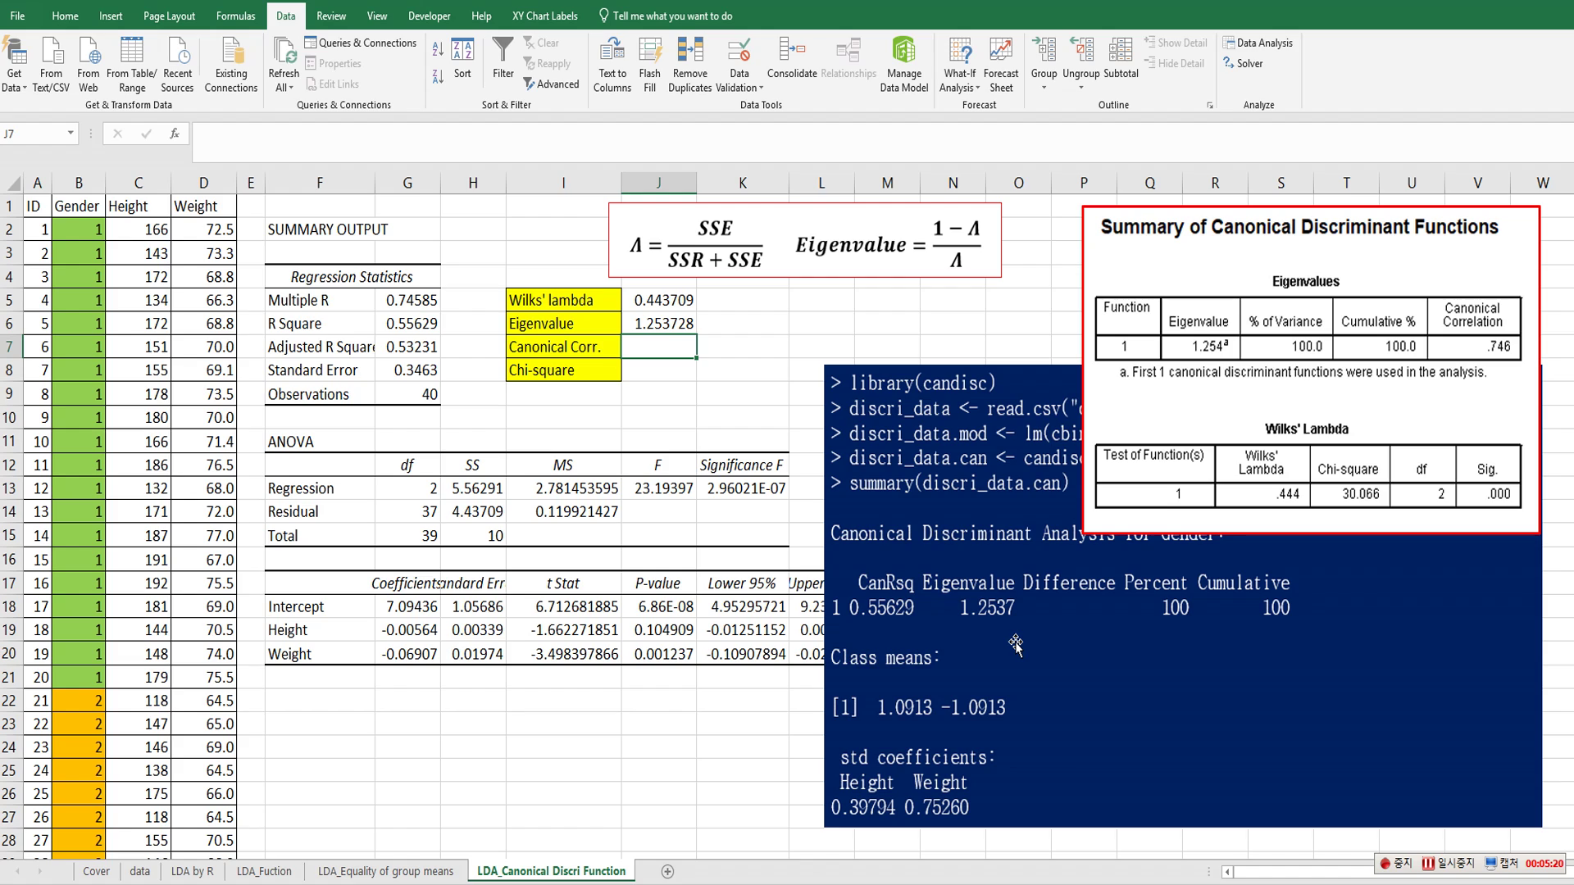
- Set the canonical correlation in J7 to the R Square value =G6 (0.556291)
left_click(643, 394)
left_click(644, 349)
type("=")
left_click(425, 324)
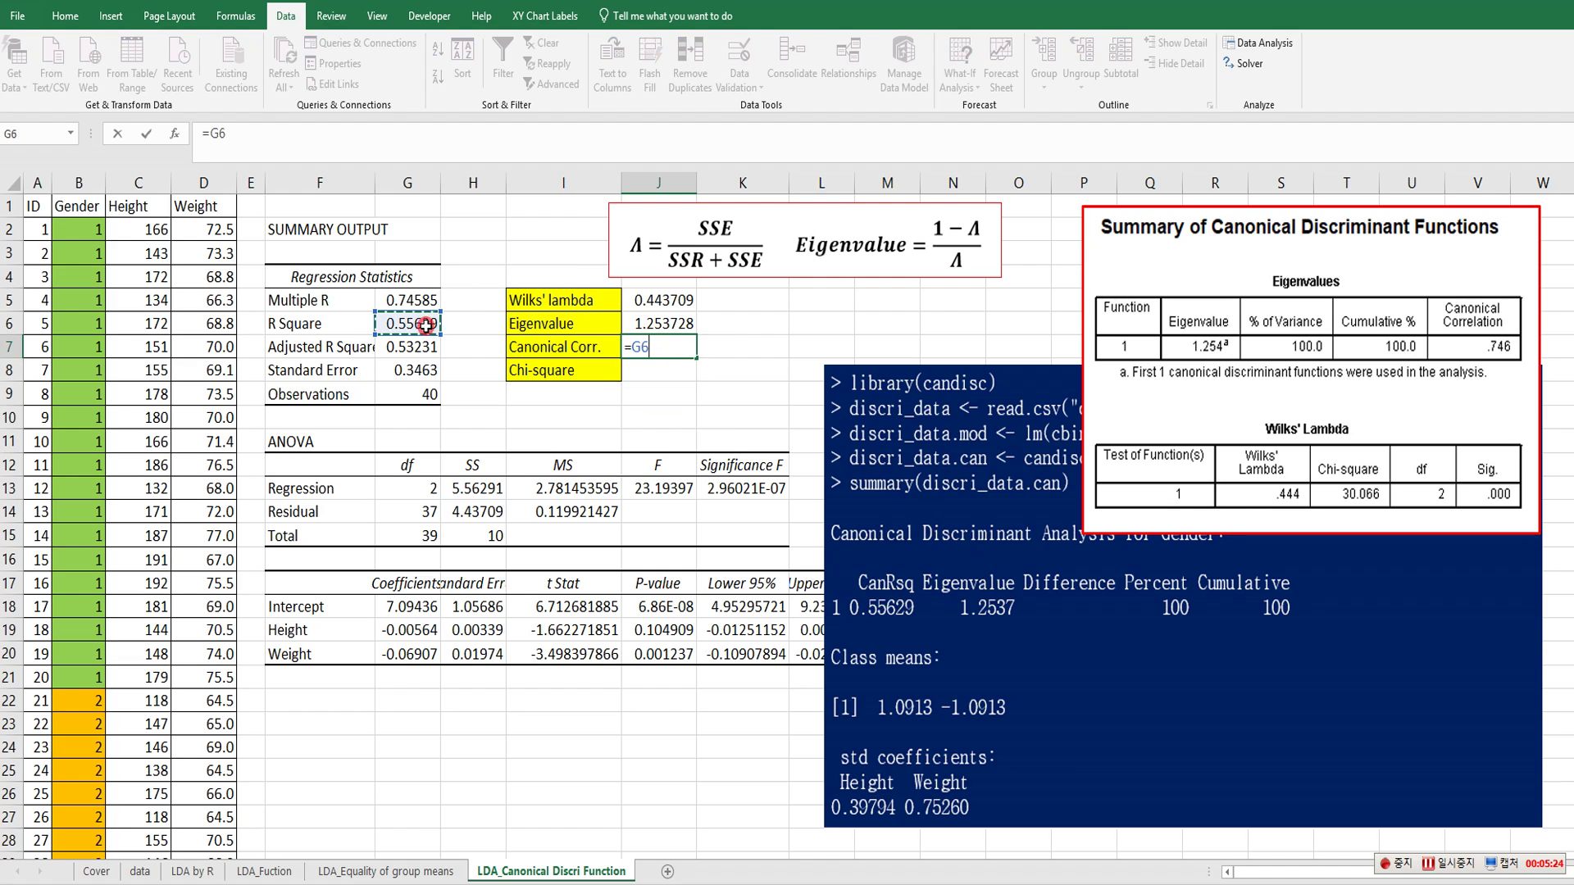
key("Return")
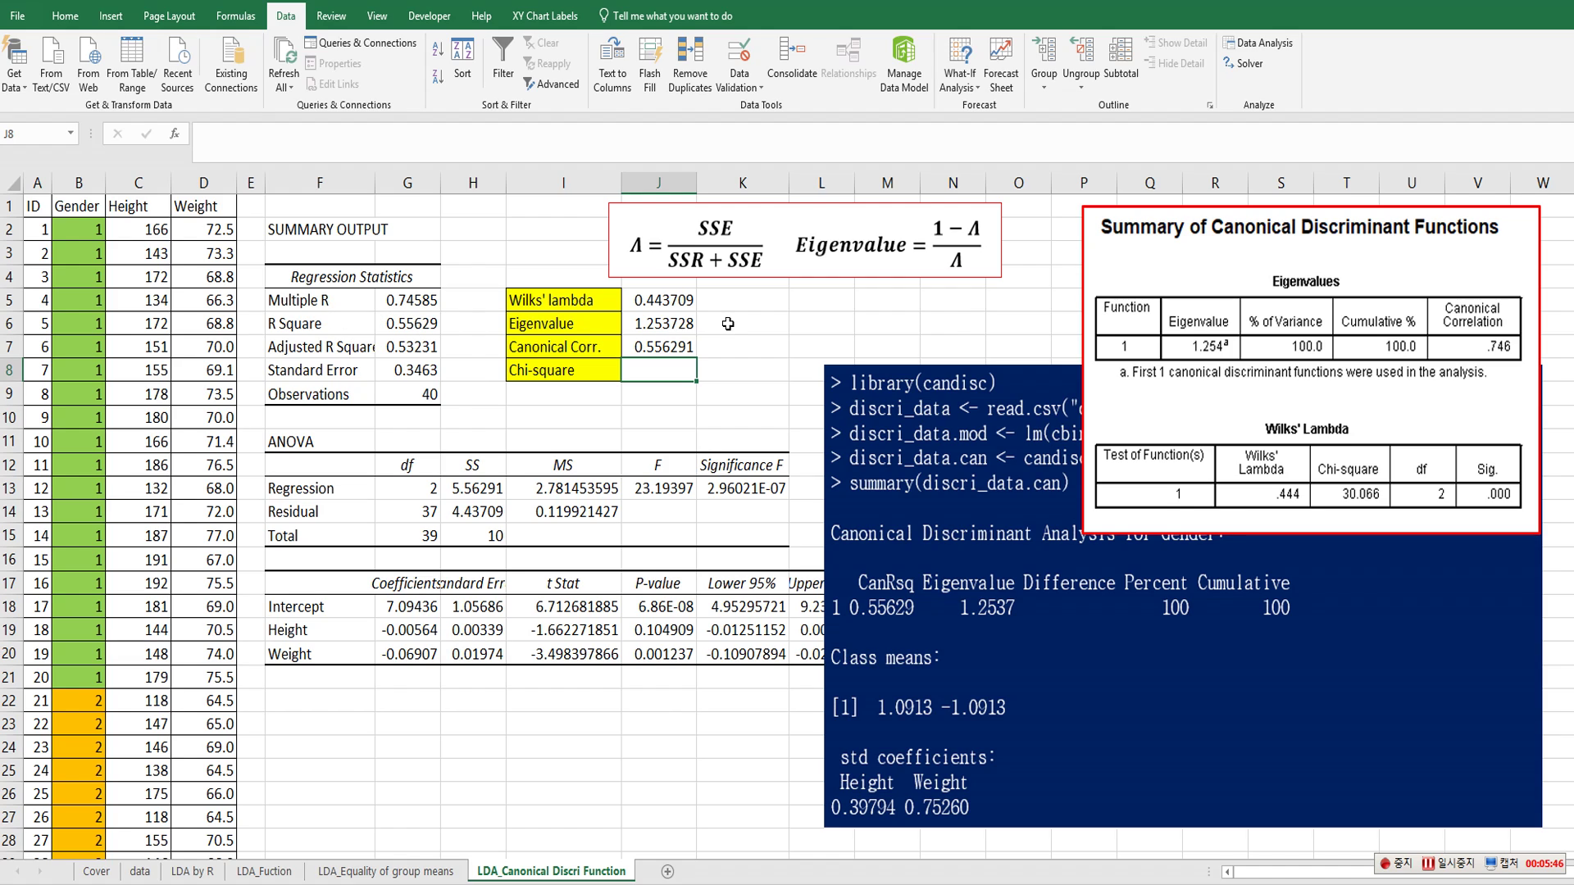
- Add the note 'SSR / SST' in K7 beside the canonical correlation
left_click(728, 325)
left_click(754, 353)
type("SSR / SS")
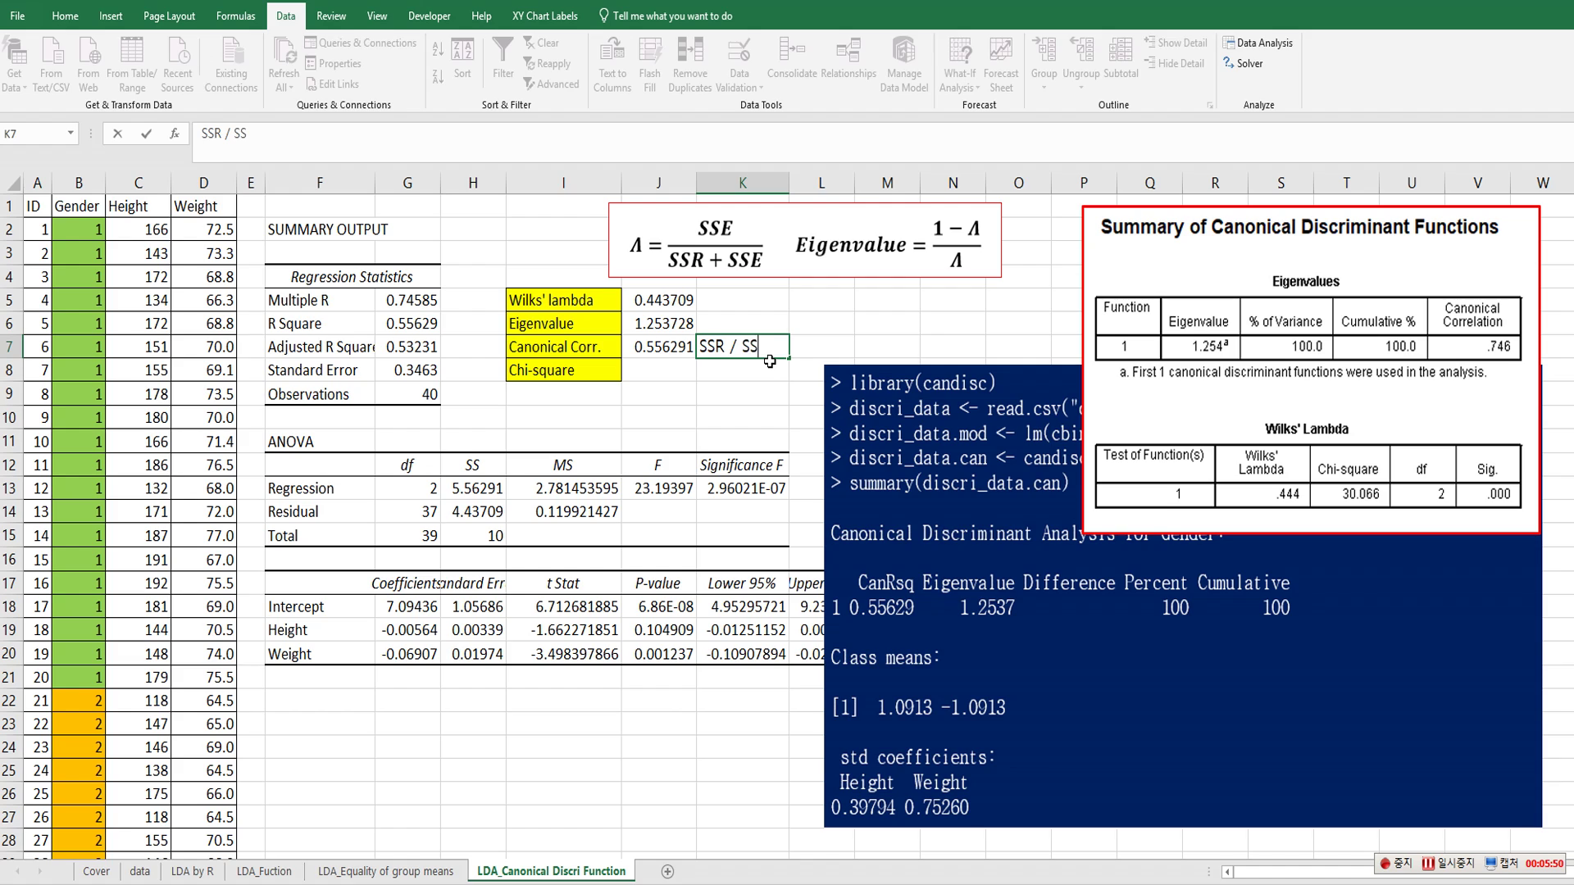
type("T")
key("Return")
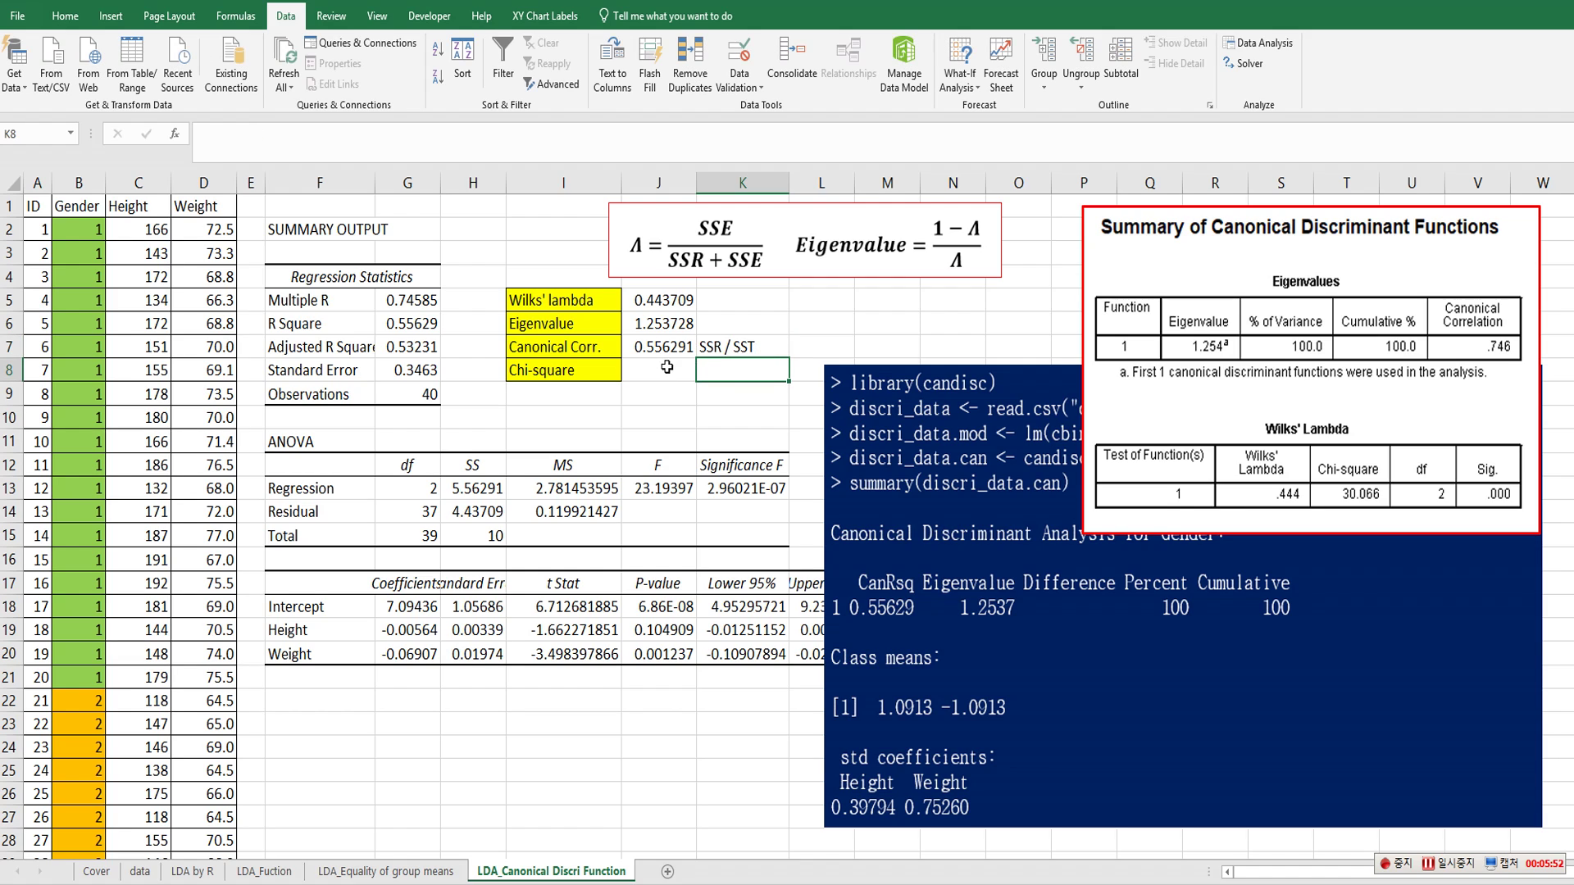
- Paste the chi-square formula picture and position it below the regression output
left_click(666, 367)
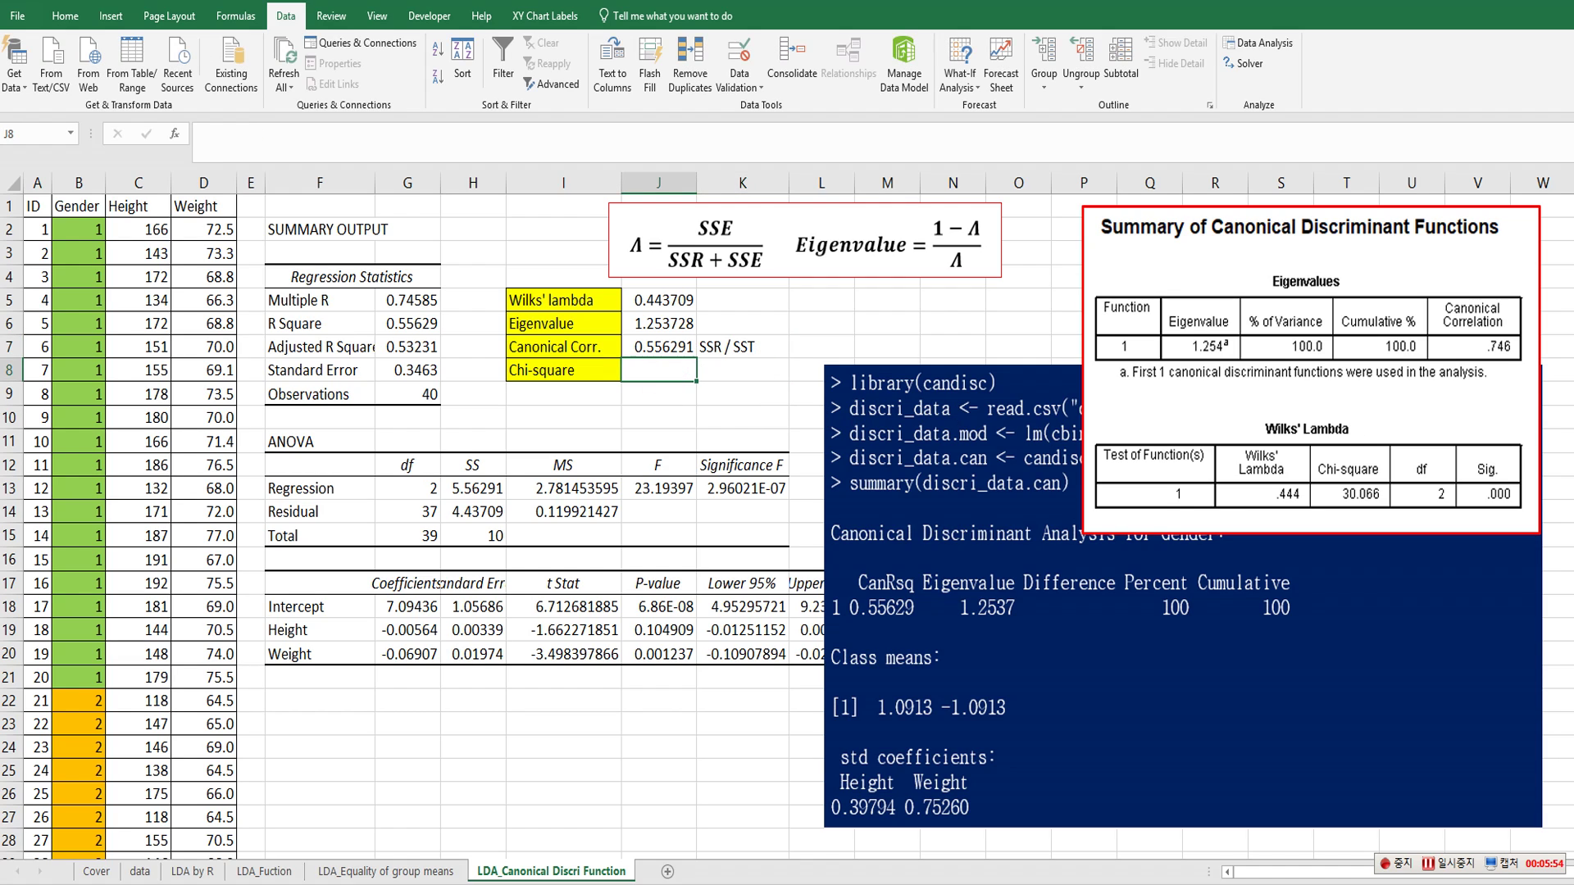
key("ctrl+v")
left_click_drag(466, 664, 476, 727)
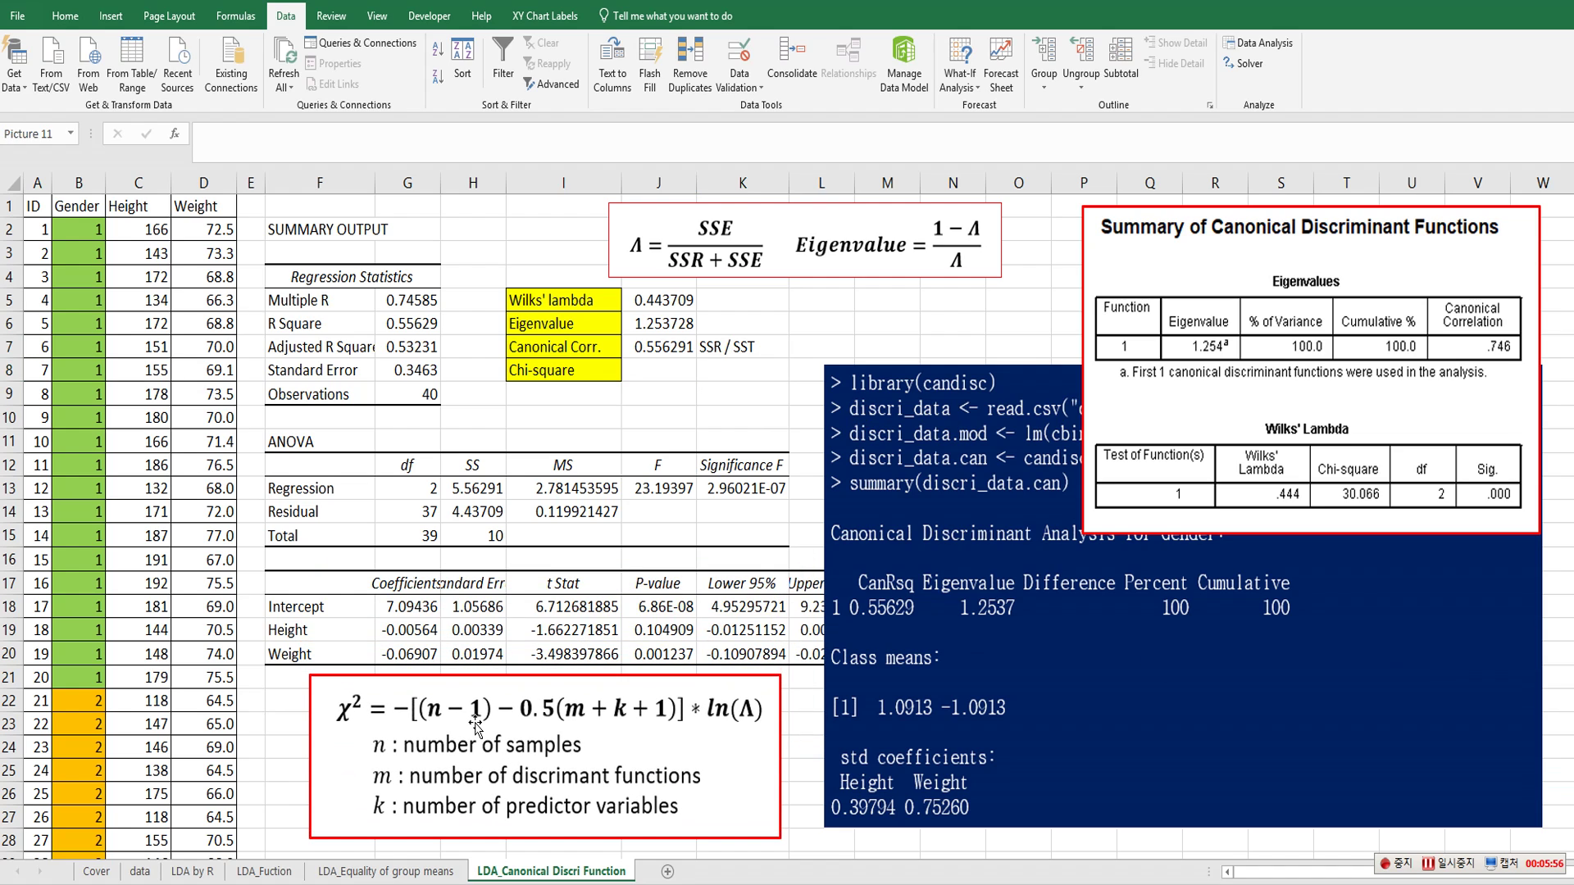
- Enter =-(39-0.5*(1+2+1))*LN(J5) in J8, giving chi-square 30.06567
left_click(645, 369)
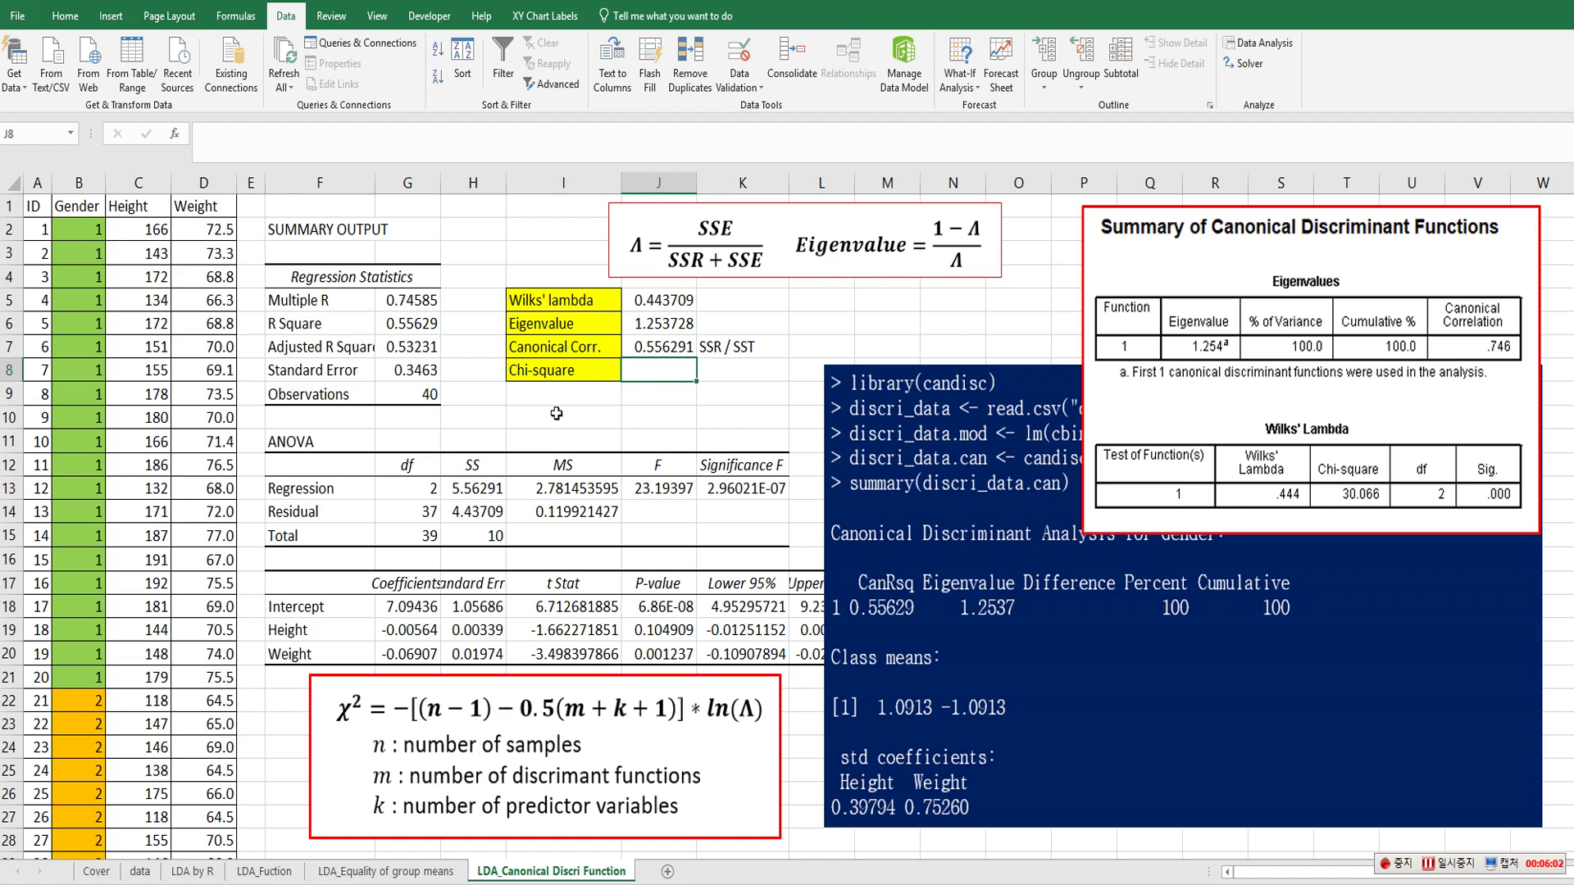
type("=(39-0.5*(1+2+1")
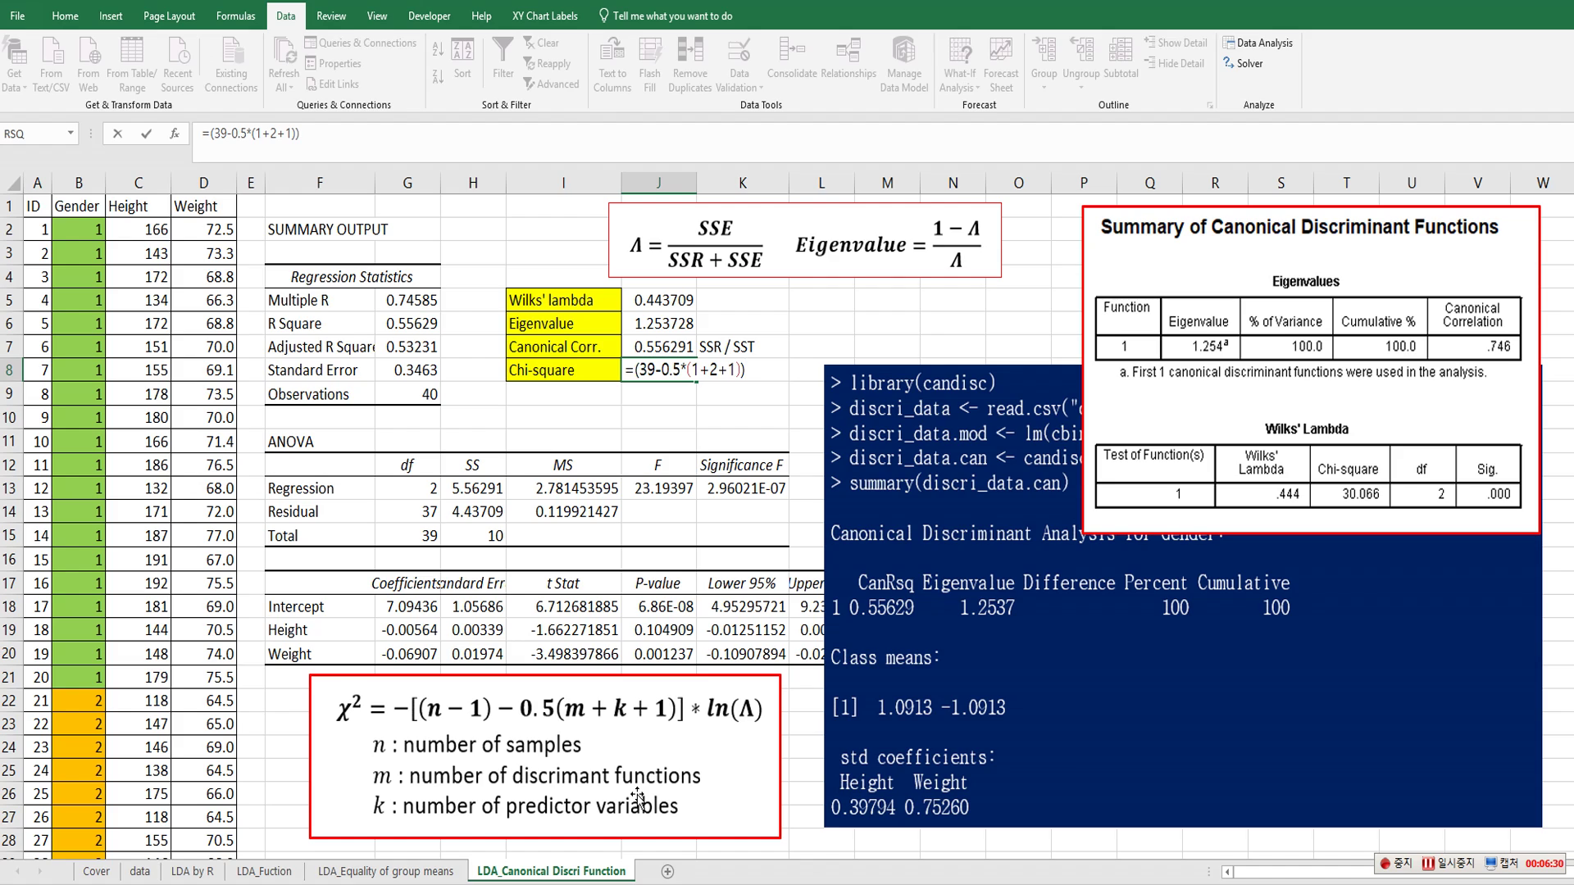
type("ln(")
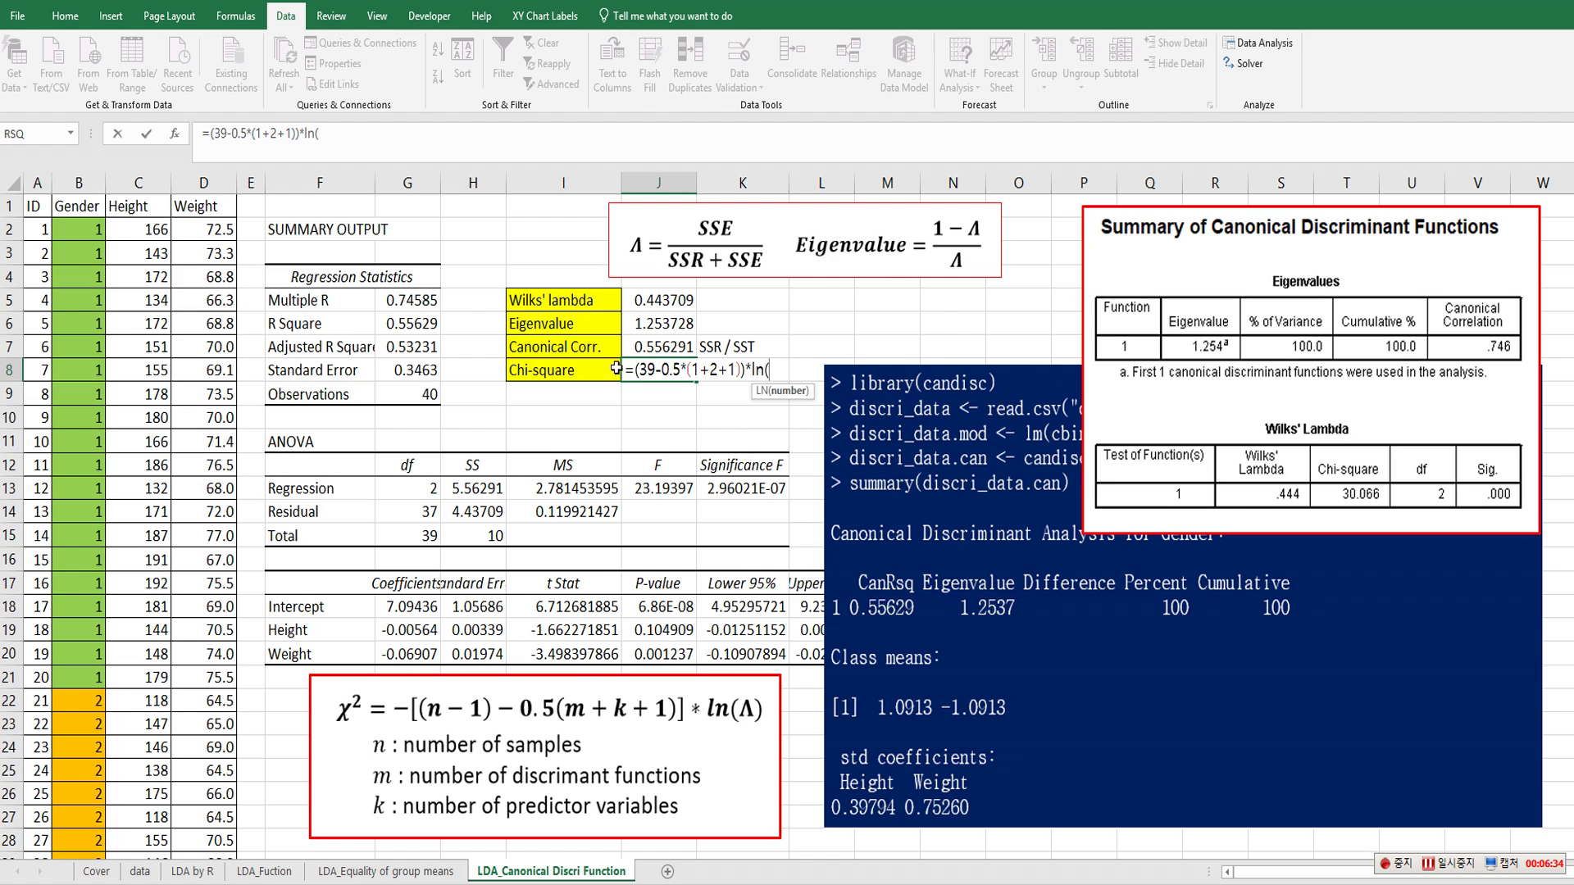
left_click(640, 301)
type(")")
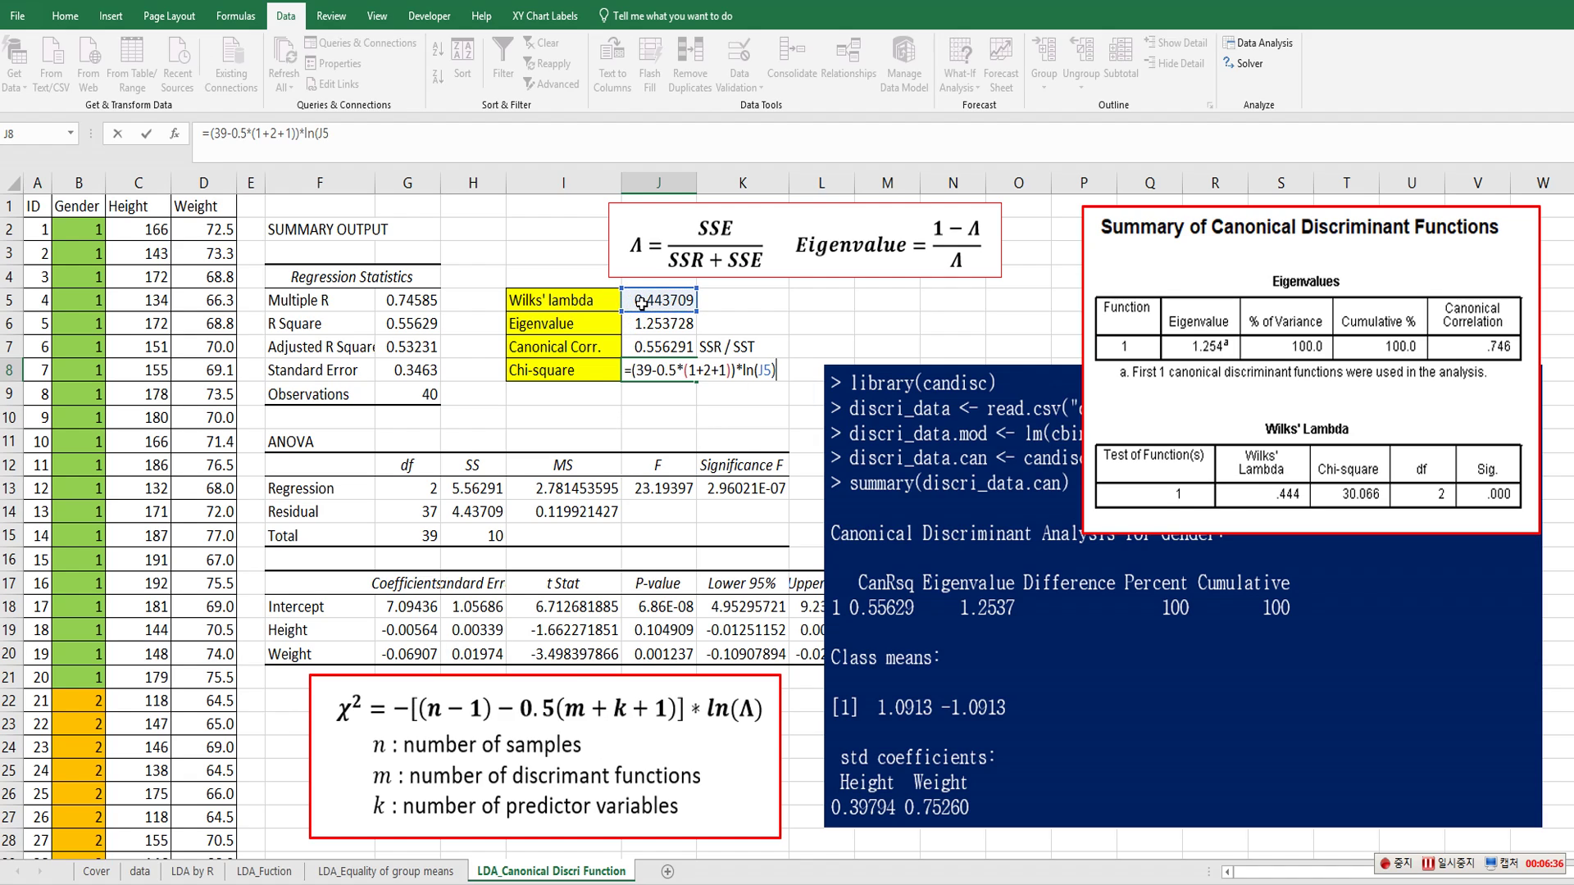
key("Return")
key("Up")
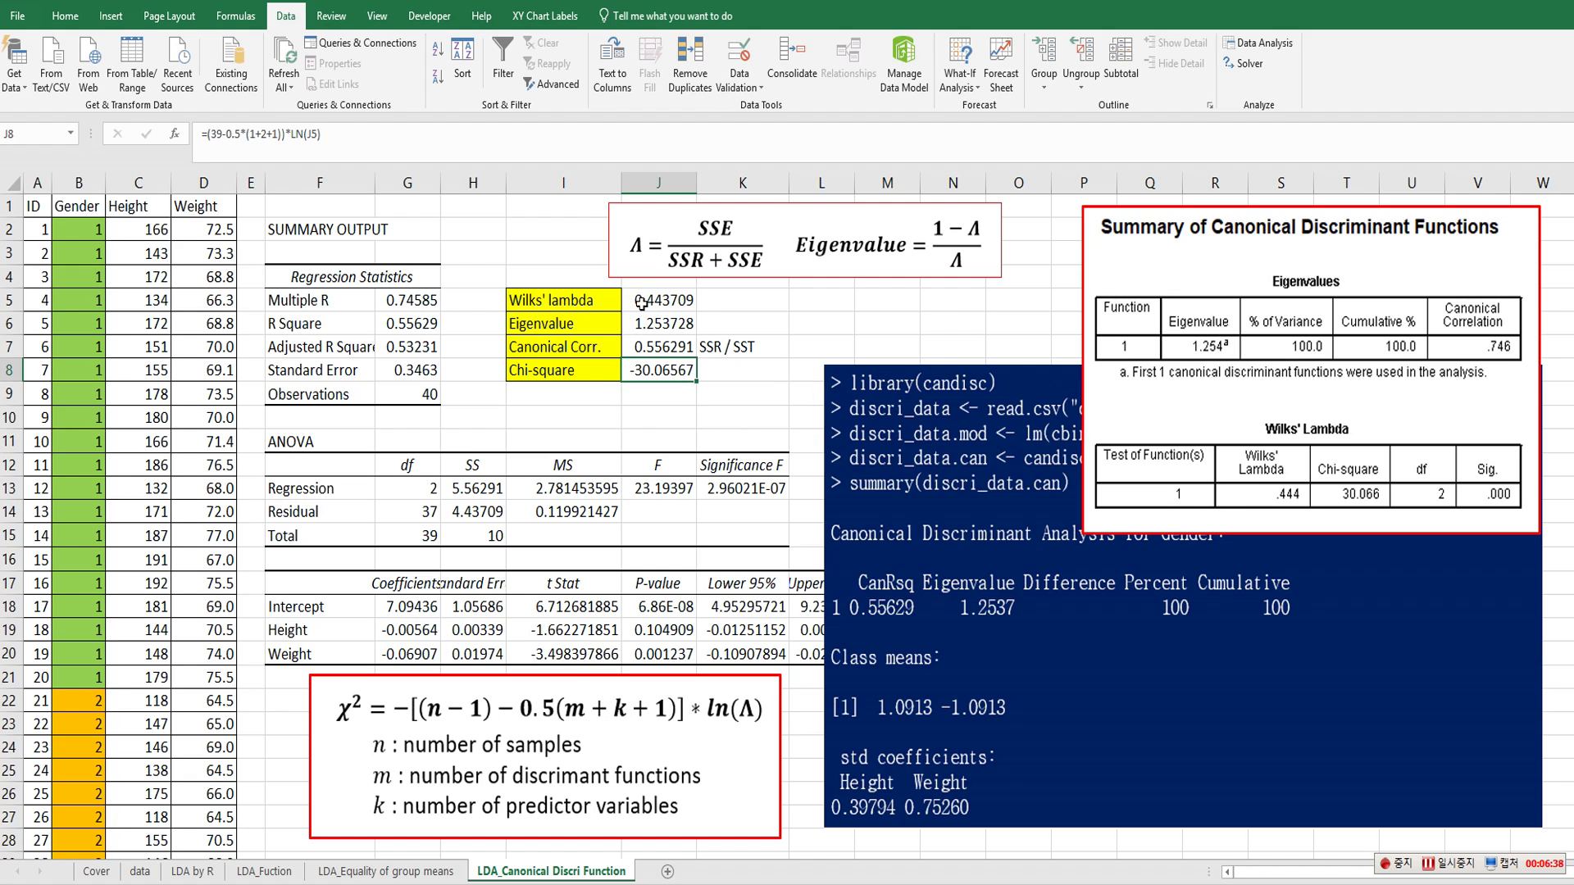
left_click(210, 138)
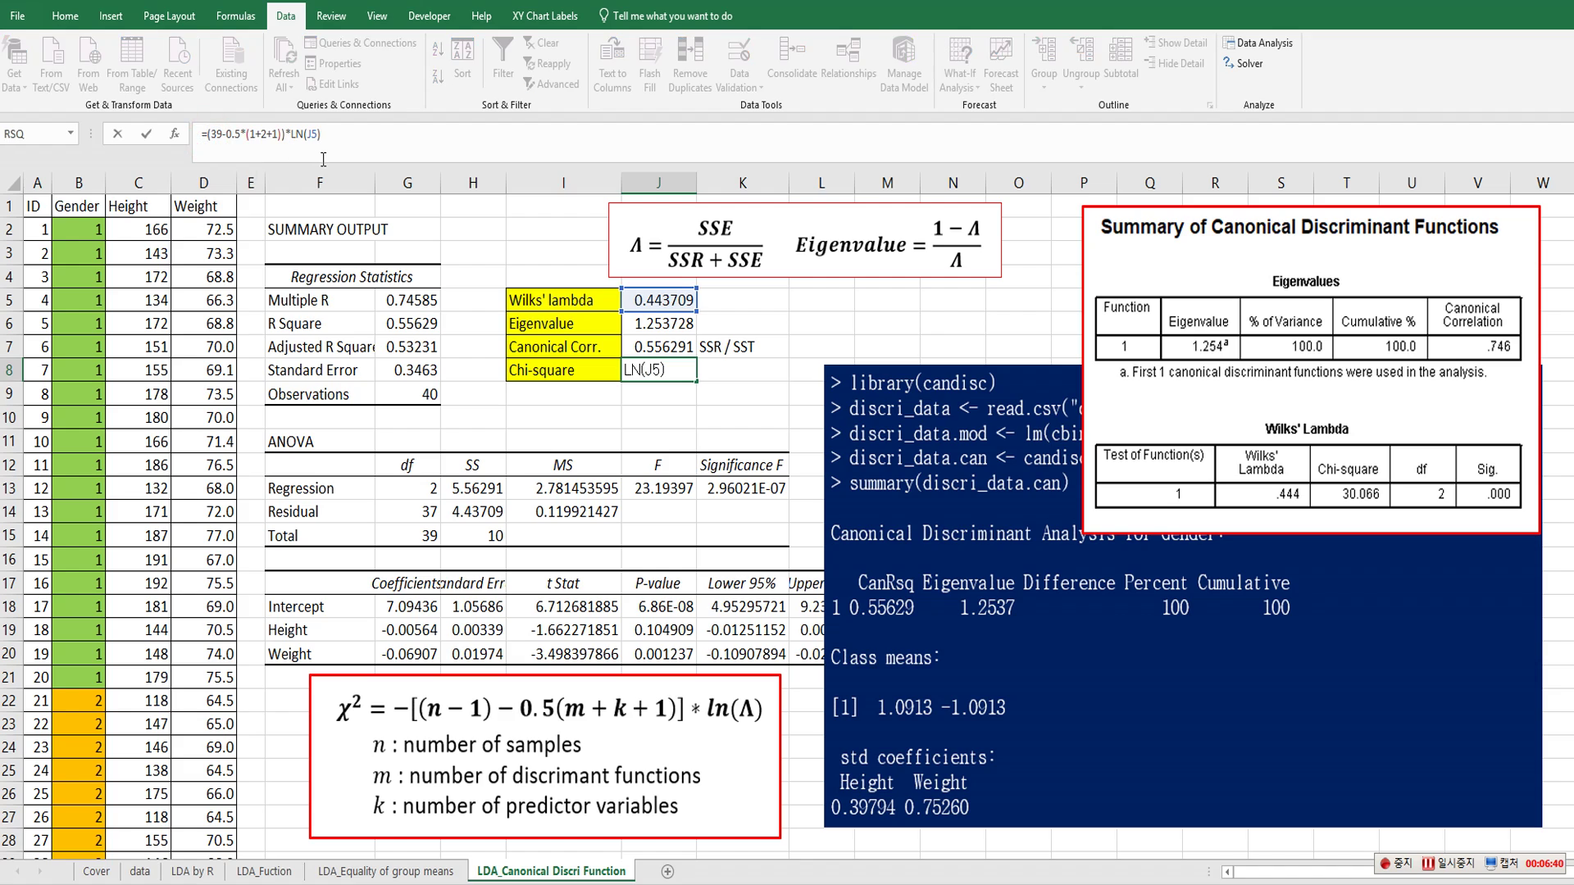
type("-")
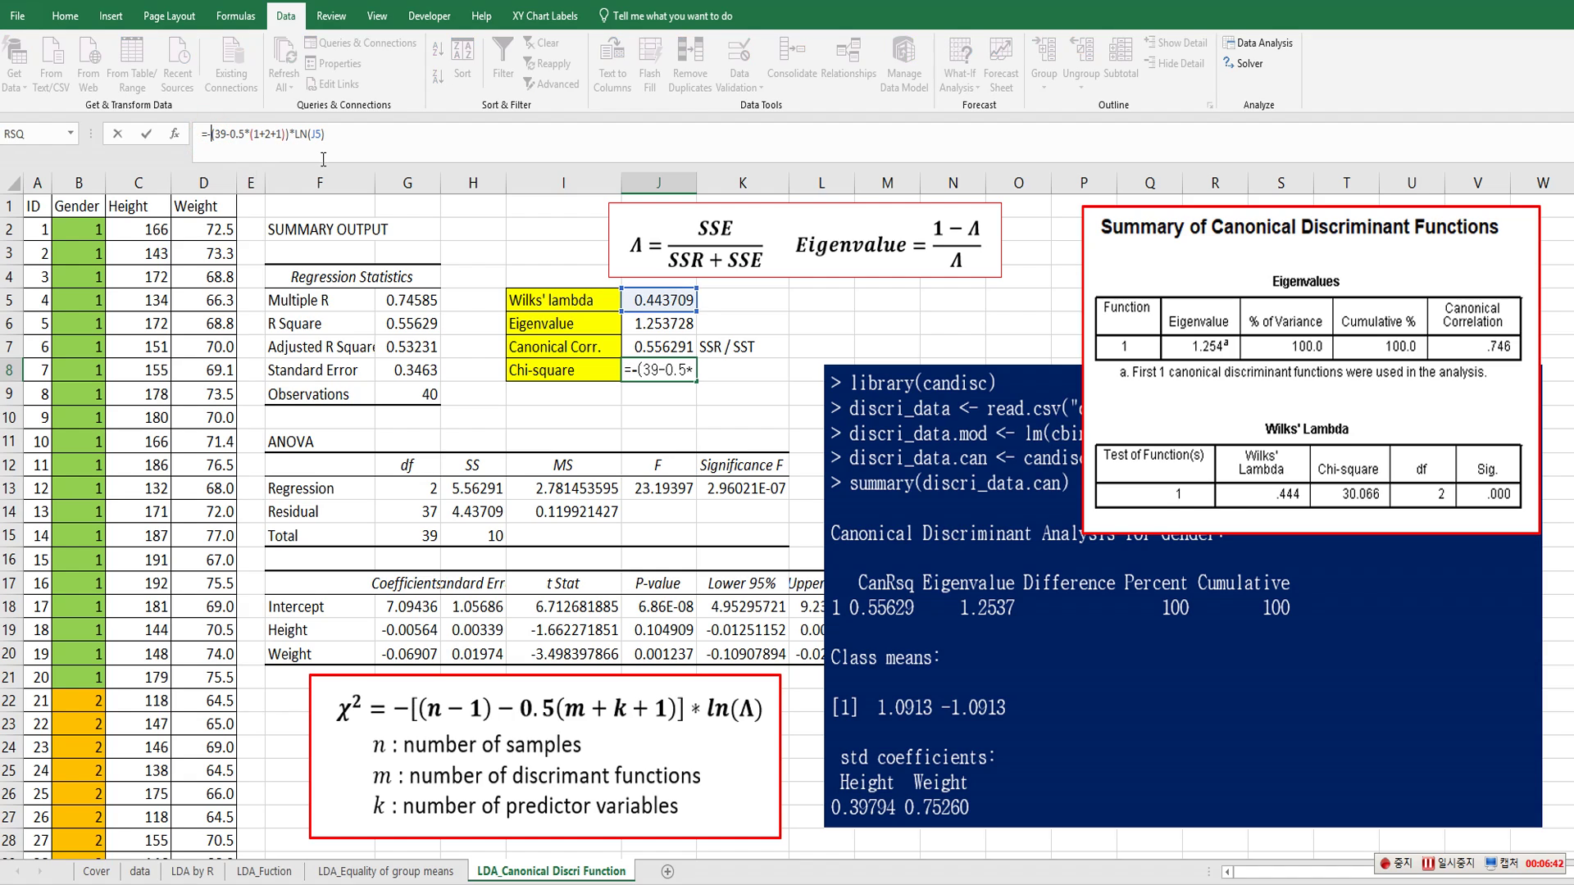
key("Return")
key("Up")
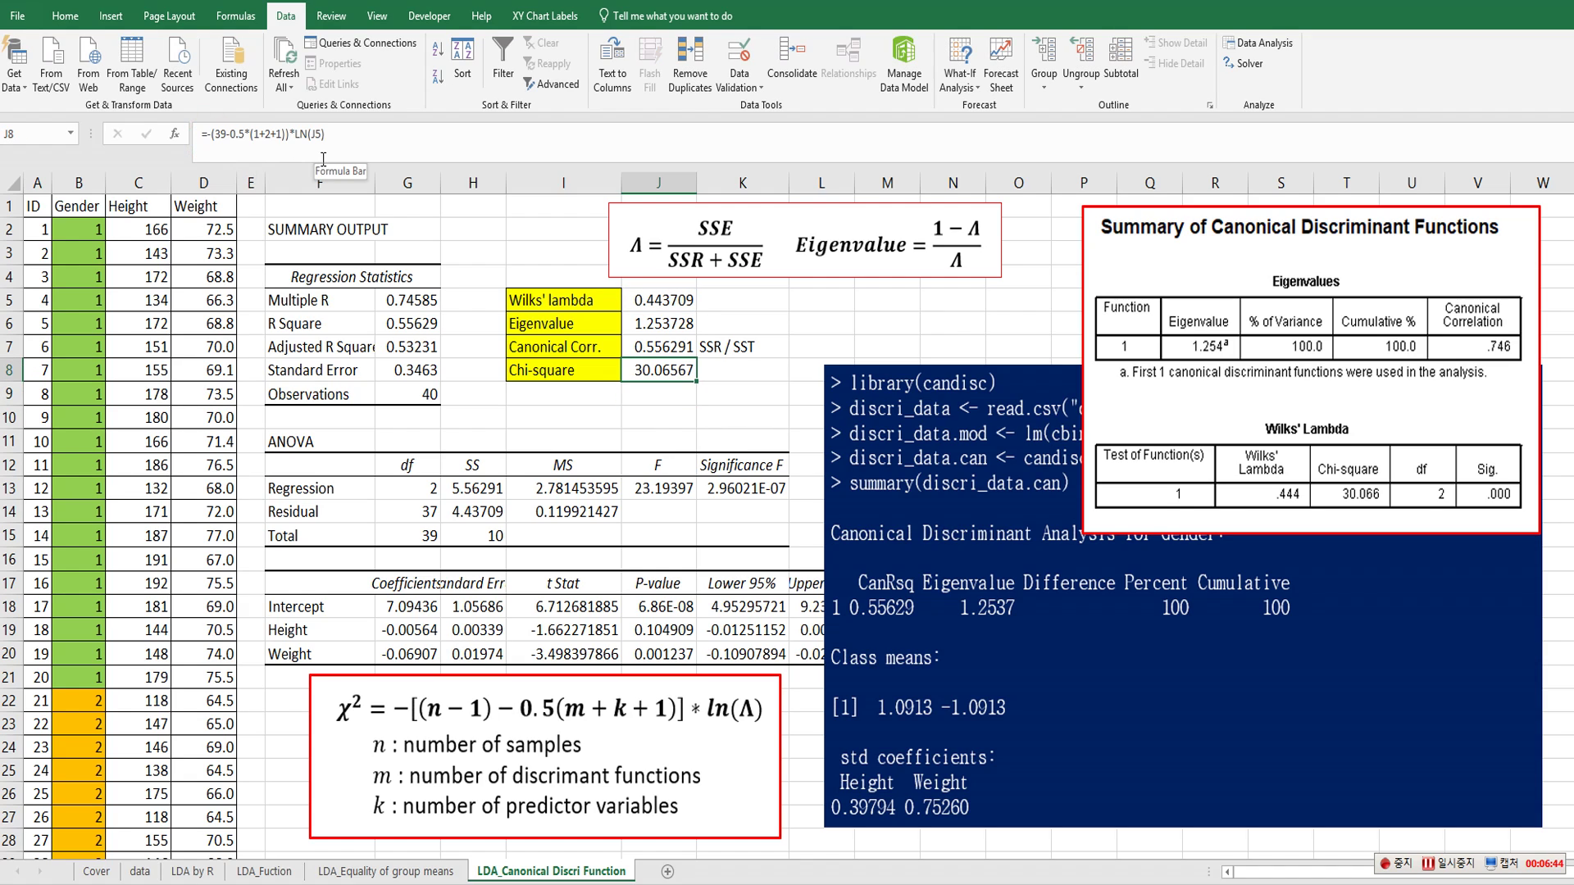